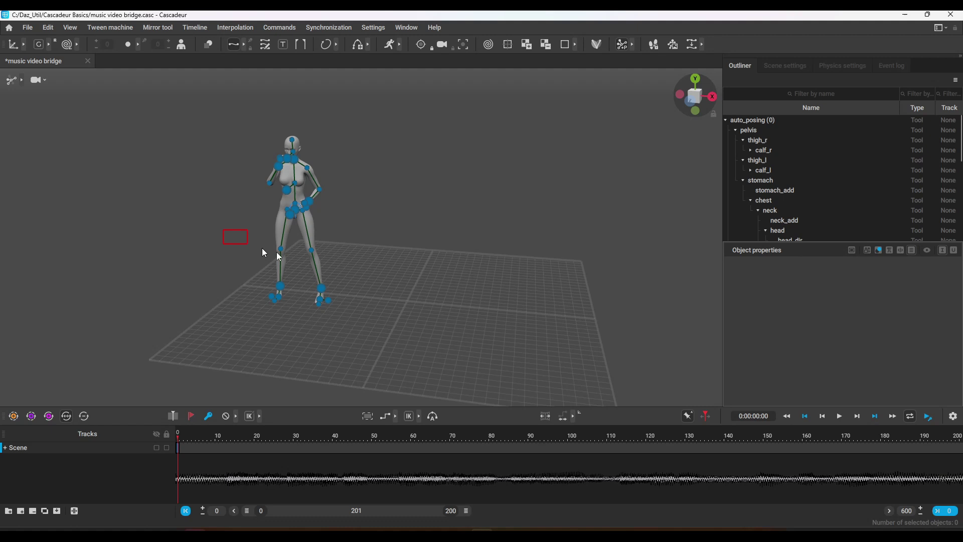
# - Release the knee, hip, spine, shoulder, elbow and head points so auto-posing positions them automatically
pyautogui.moveTo(262, 248); pyautogui.dragTo(324, 260)
pyautogui.scroll(5, 301, 241)
pyautogui.keyDown('alt'); pyautogui.moveTo(226, 217); pyautogui.dragTo(273, 220); pyautogui.keyUp('alt')
pyautogui.keyDown('shift'); pyautogui.click(187, 194); pyautogui.keyUp('shift')
pyautogui.keyDown('shift'); pyautogui.click(210, 192); pyautogui.keyUp('shift')
pyautogui.keyDown('shift'); pyautogui.click(230, 192); pyautogui.keyUp('shift')
pyautogui.keyDown('shift'); pyautogui.click(208, 175); pyautogui.keyUp('shift')
pyautogui.keyDown('shift'); pyautogui.click(203, 119); pyautogui.keyUp('shift')
pyautogui.keyDown('shift'); pyautogui.click(267, 132); pyautogui.keyUp('shift')
pyautogui.keyDown('shift'); pyautogui.click(150, 120); pyautogui.keyUp('shift')
pyautogui.scroll(-4, 320, 168)
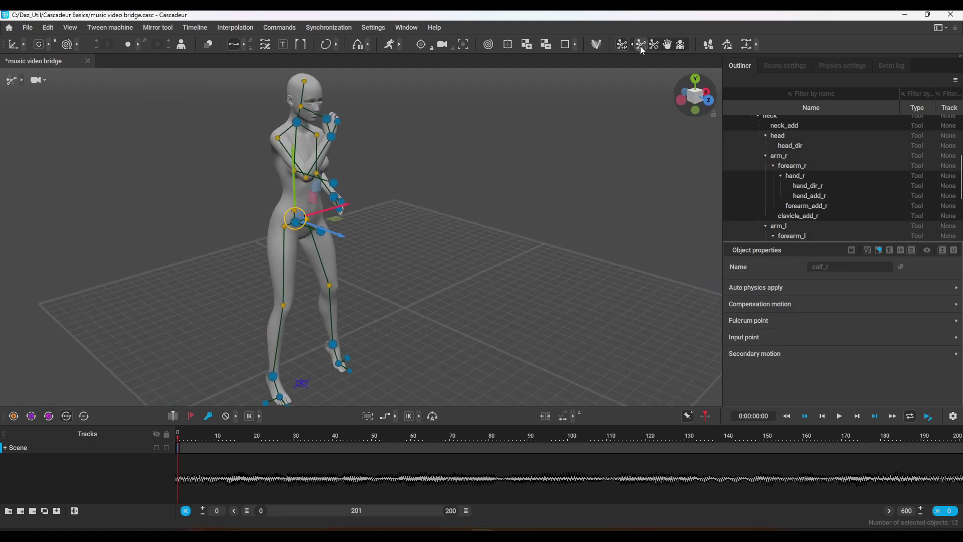
pyautogui.keyDown('alt'); pyautogui.moveTo(321, 168); pyautogui.dragTo(478, 155); pyautogui.keyUp('alt')
pyautogui.click(478, 155)
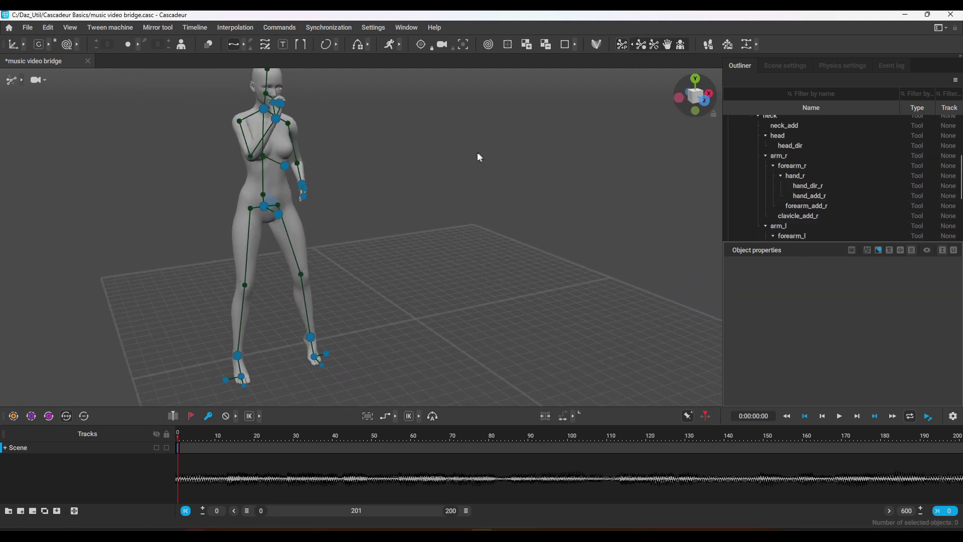
# - Release the left hand's finger points so auto-posing controls them
pyautogui.scroll(-3, 277, 181)
pyautogui.scroll(5, 269, 176)
pyautogui.keyDown('alt'); pyautogui.moveTo(269, 176); pyautogui.dragTo(213, 150); pyautogui.keyUp('alt')
pyautogui.moveTo(213, 108); pyautogui.dragTo(241, 146)
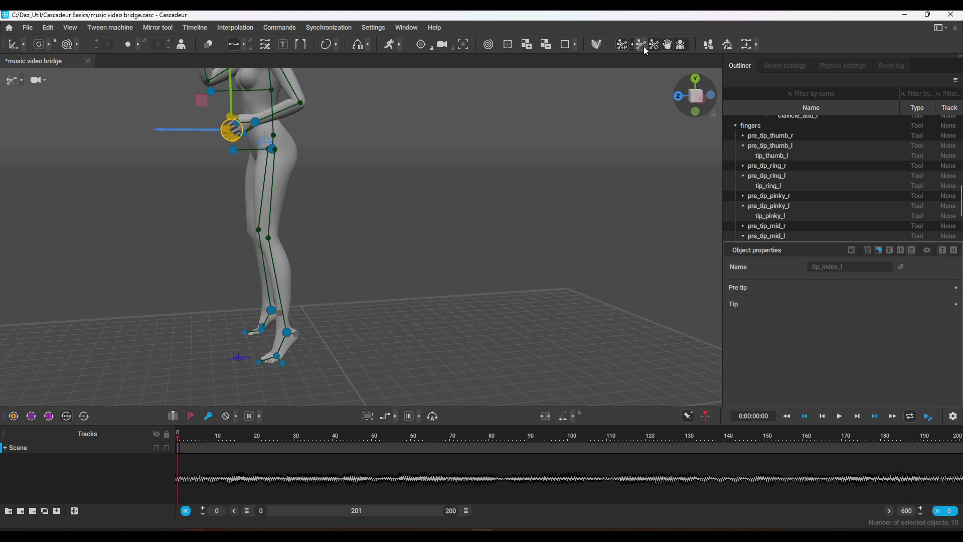
pyautogui.click(421, 201)
pyautogui.keyDown('alt'); pyautogui.moveTo(422, 201); pyautogui.dragTo(495, 211); pyautogui.keyUp('alt')
pyautogui.scroll(-3, 401, 193)
pyautogui.click(668, 46)
pyautogui.keyDown('alt'); pyautogui.moveTo(423, 159); pyautogui.dragTo(506, 186, button='middle'); pyautogui.keyUp('alt')
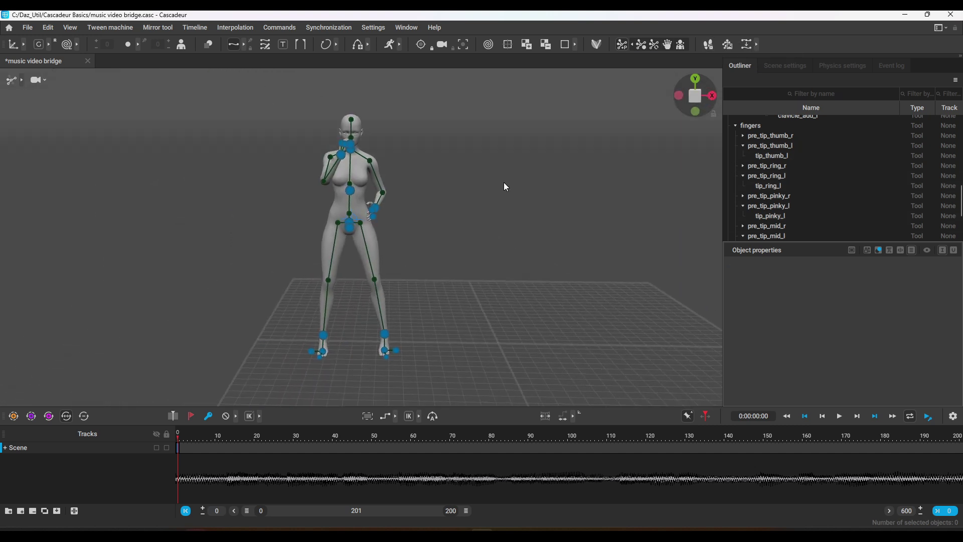
# - Add a keyframe at frame 50 and shift the neck and right-hand points slightly backward
pyautogui.click(208, 416)
pyautogui.keyDown('alt'); pyautogui.moveTo(206, 356); pyautogui.dragTo(103, 326); pyautogui.keyUp('alt')
pyautogui.moveTo(308, 225); pyautogui.dragTo(338, 200)
pyautogui.scroll(3, 321, 191)
pyautogui.moveTo(314, 101); pyautogui.dragTo(411, 158)
pyautogui.keyDown('alt'); pyautogui.moveTo(409, 155); pyautogui.dragTo(384, 111); pyautogui.keyUp('alt')
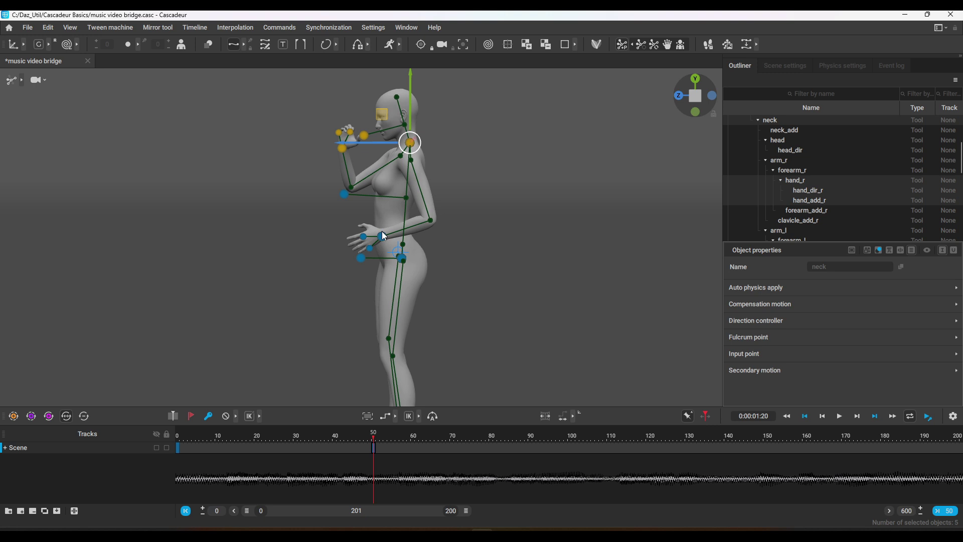
# - Try extending the left hand forward at frame 50 and rotating it at the wrist
pyautogui.click(382, 235)
pyautogui.moveTo(352, 208); pyautogui.dragTo(272, 147)
pyautogui.moveTo(341, 269); pyautogui.dragTo(449, 281)
pyautogui.scroll(3, 447, 251)
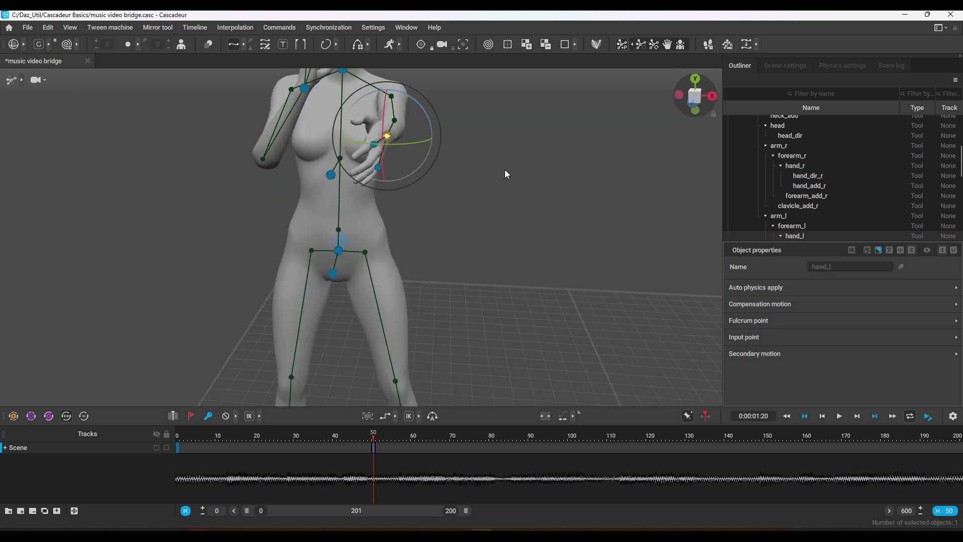
pyautogui.moveTo(425, 111); pyautogui.dragTo(431, 150)
pyautogui.keyDown('alt'); pyautogui.moveTo(505, 201); pyautogui.dragTo(482, 321); pyautogui.keyUp('alt')
pyautogui.moveTo(425, 275); pyautogui.dragTo(400, 279)
pyautogui.keyDown('alt'); pyautogui.moveTo(489, 311); pyautogui.dragTo(432, 251); pyautogui.keyUp('alt')
# - Compare the neighbouring frames and delete the keyframe at frame 50
pyautogui.moveTo(374, 439); pyautogui.dragTo(347, 448)
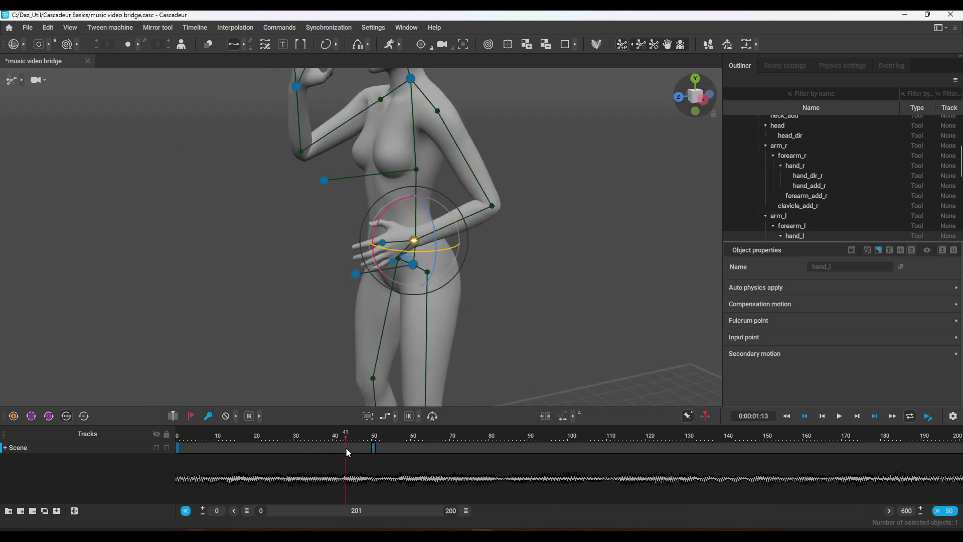
pyautogui.click(374, 448)
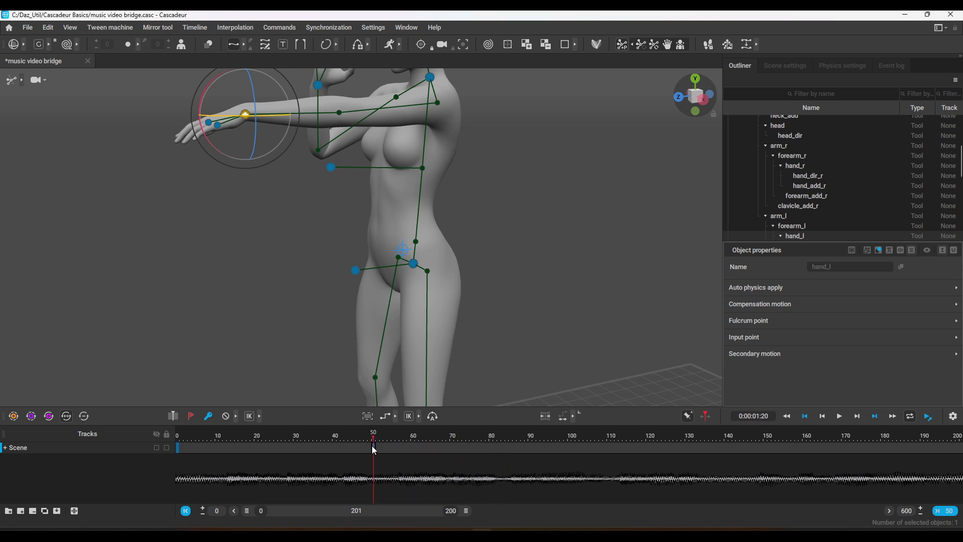
pyautogui.scroll(-4, 362, 386)
pyautogui.press('Delete')
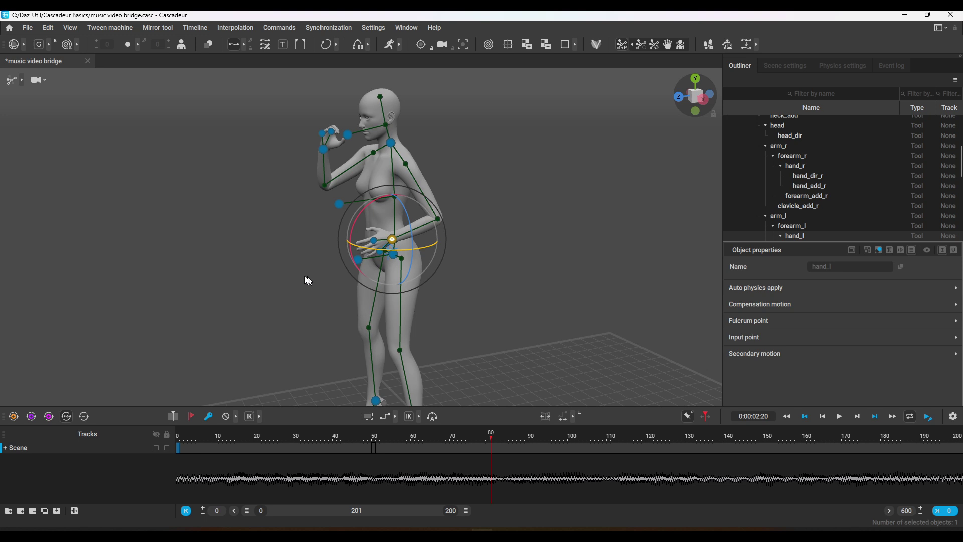
# - Add a keyframe at frame 80 and shift the neck and right-hand points slightly backward
pyautogui.moveTo(276, 104); pyautogui.dragTo(416, 171)
pyautogui.moveTo(350, 144)
pyautogui.mouseDown()
pyautogui.moveTo(366, 144)
pyautogui.moveTo(350, 140)
pyautogui.mouseUp()
pyautogui.click(208, 416)
pyautogui.press('KP_3')
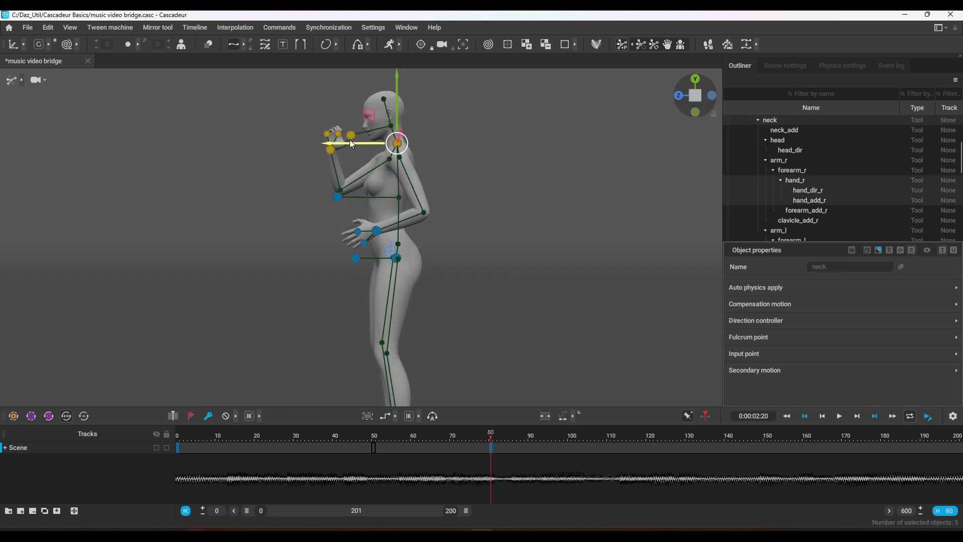
pyautogui.keyDown('alt'); pyautogui.moveTo(266, 255); pyautogui.dragTo(196, 246); pyautogui.keyUp('alt')
# - Extend the left hand forward at shoulder height in the frame 80 pose and rotate it at the wrist
pyautogui.click(371, 234)
pyautogui.moveTo(342, 205); pyautogui.dragTo(379, 167)
pyautogui.click(306, 165)
pyautogui.press('e')
pyautogui.keyDown('alt'); pyautogui.moveTo(251, 185); pyautogui.dragTo(270, 258); pyautogui.keyUp('alt')
pyautogui.moveTo(396, 278); pyautogui.dragTo(404, 275)
pyautogui.press('w')
pyautogui.moveTo(406, 279); pyautogui.dragTo(448, 394, button='right')
# - Add a keyframe at frame 110, lower the body slightly and reposition the right foot
pyautogui.click(209, 421)
pyautogui.scroll(-3, 196, 201)
pyautogui.moveTo(187, 109); pyautogui.dragTo(458, 275)
pyautogui.keyDown('alt'); pyautogui.moveTo(361, 274); pyautogui.dragTo(437, 297); pyautogui.keyUp('alt')
pyautogui.click(331, 348)
pyautogui.keyDown('alt'); pyautogui.moveTo(357, 331); pyautogui.dragTo(296, 205); pyautogui.keyUp('alt')
# - Pull the left hand in toward the chest and rotate it palm up in the frame 110 pose
pyautogui.scroll(5, 278, 164)
pyautogui.click(295, 215)
pyautogui.keyDown('alt'); pyautogui.moveTo(296, 205); pyautogui.dragTo(381, 211); pyautogui.keyUp('alt')
pyautogui.press('e')
pyautogui.keyDown('alt'); pyautogui.moveTo(341, 281); pyautogui.dragTo(328, 246); pyautogui.keyUp('alt')
pyautogui.moveTo(438, 215); pyautogui.dragTo(397, 285)
pyautogui.keyDown('alt'); pyautogui.moveTo(301, 271); pyautogui.dragTo(277, 266); pyautogui.keyUp('alt')
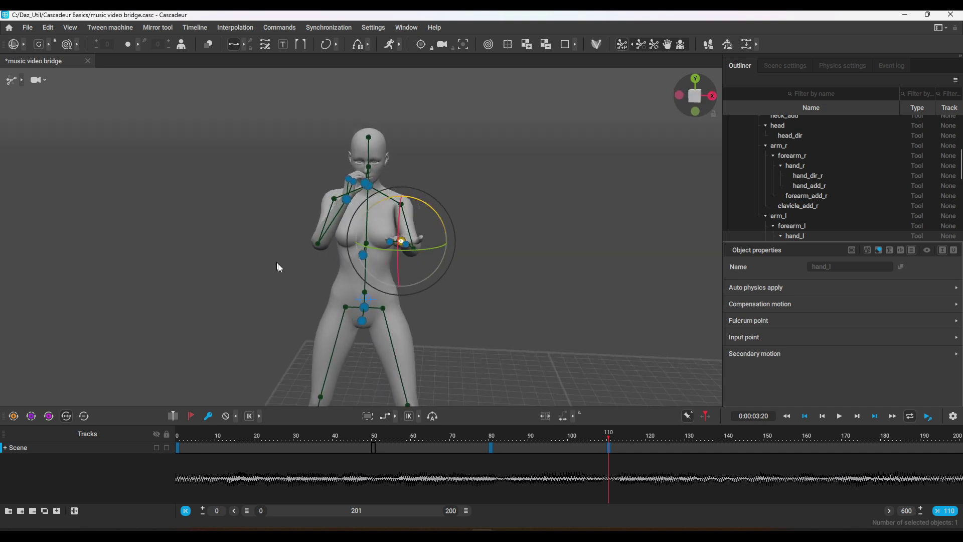
# - Try a different interpolation type on frames 0 to 110 and play the animation
pyautogui.moveTo(178, 448); pyautogui.dragTo(609, 448)
pyautogui.click(393, 417)
pyautogui.click(395, 416)
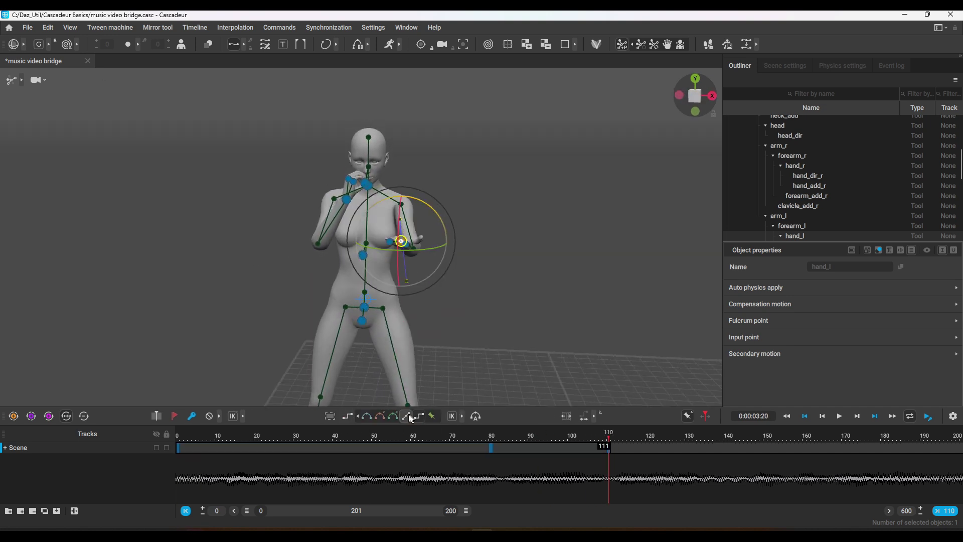
pyautogui.click(840, 416)
pyautogui.click(843, 417)
pyautogui.moveTo(727, 436); pyautogui.dragTo(63, 411)
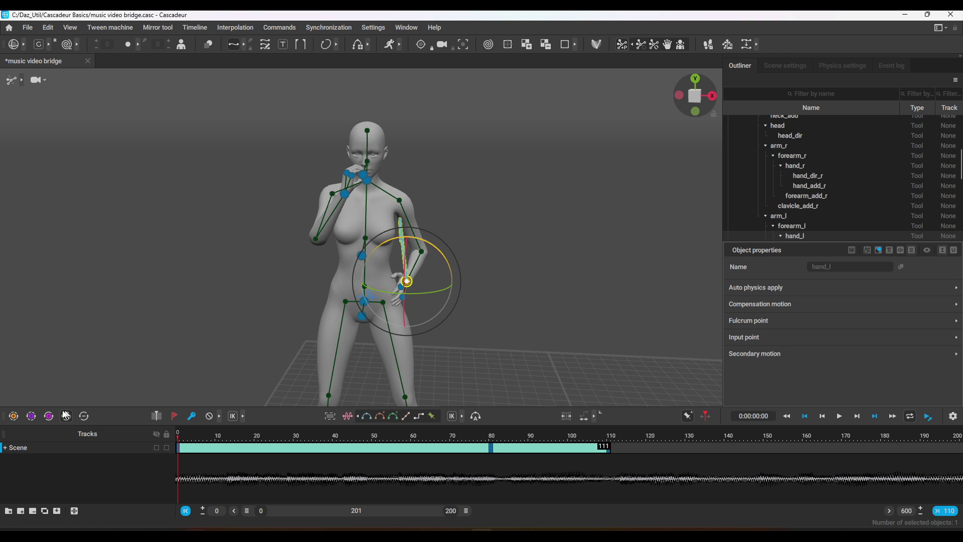
# - Replay the interpolated motion and set frames 0 to 110 back to Step interpolation
pyautogui.click(835, 416)
pyautogui.click(835, 416)
pyautogui.moveTo(587, 449); pyautogui.dragTo(170, 427)
pyautogui.keyDown('alt'); pyautogui.moveTo(273, 306); pyautogui.dragTo(207, 295); pyautogui.keyUp('alt')
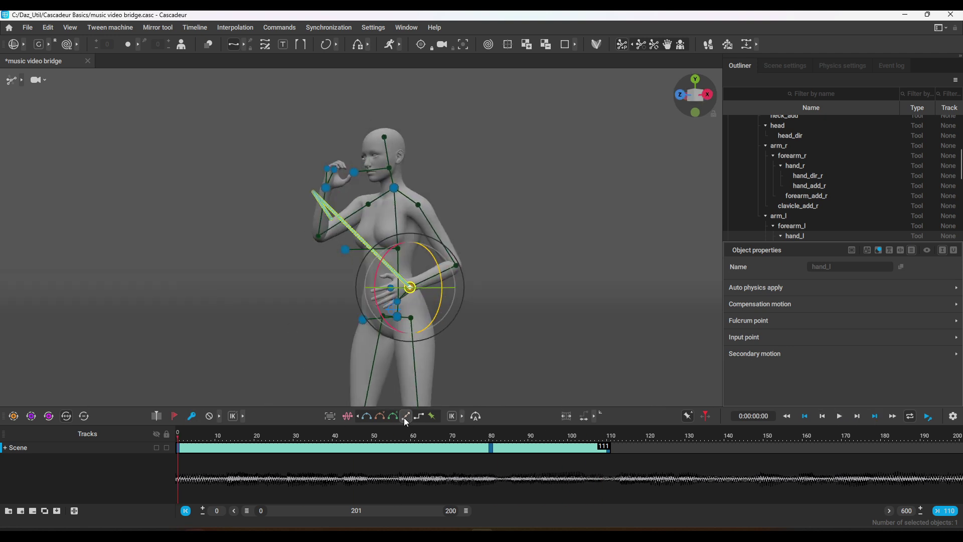
pyautogui.click(839, 416)
pyautogui.click(840, 416)
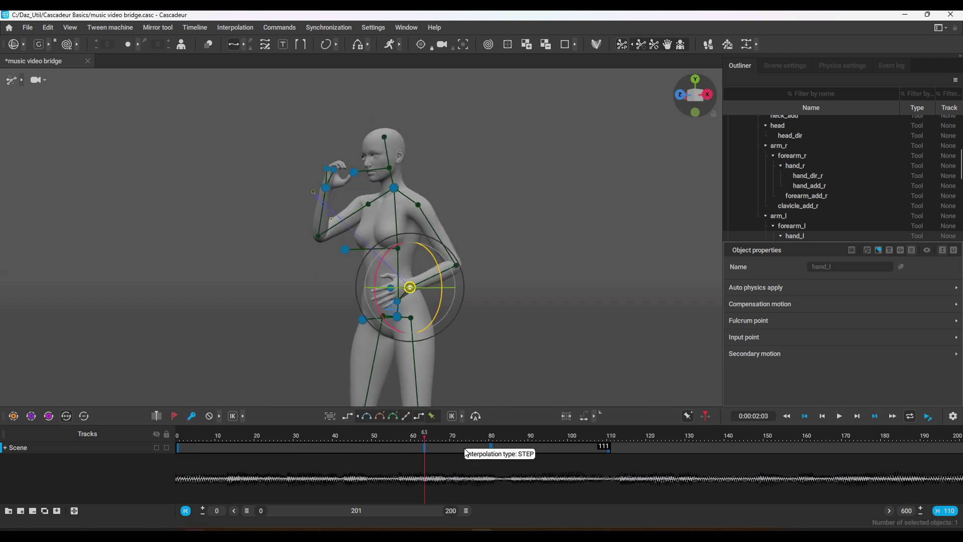
# - Move the second keyframe to frame 62 and the third to frame 125, and play the animation
pyautogui.click(444, 454)
pyautogui.click(490, 448)
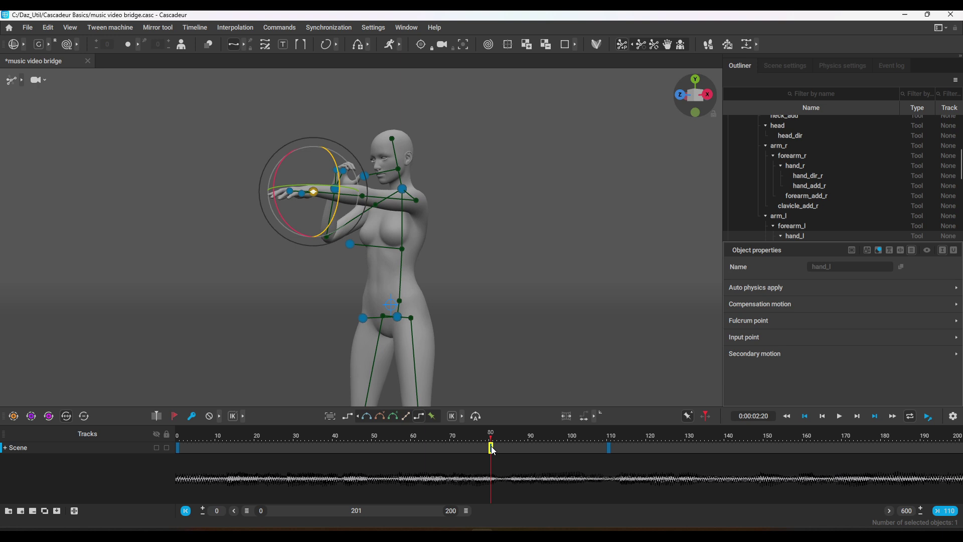
pyautogui.moveTo(490, 448); pyautogui.dragTo(123, 427)
pyautogui.moveTo(177, 446)
pyautogui.mouseDown()
pyautogui.moveTo(667, 451)
pyautogui.moveTo(177, 437)
pyautogui.mouseUp()
pyautogui.click(346, 448)
pyautogui.click(839, 416)
pyautogui.click(840, 416)
pyautogui.click(844, 419)
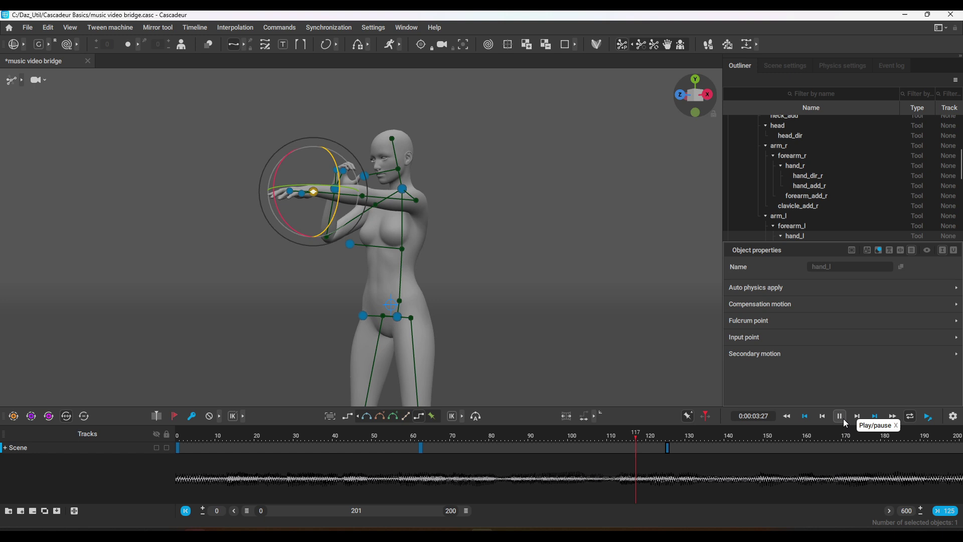
pyautogui.click(844, 420)
# - Show the whole timeline and set the scene's last frame to 480
pyautogui.moveTo(466, 511); pyautogui.dragTo(844, 520)
pyautogui.doubleClick(912, 513)
pyautogui.write('480')
pyautogui.press('Return')
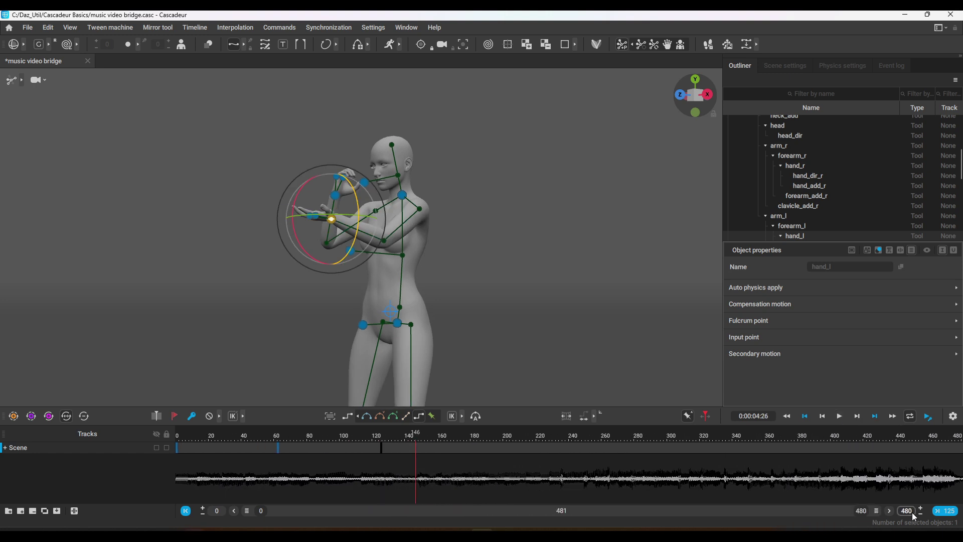
# - Try 450 as the scene's last frame and change it to 500
pyautogui.doubleClick(909, 512)
pyautogui.write('450')
pyautogui.press('Return')
pyautogui.doubleClick(909, 512)
pyautogui.write('500')
pyautogui.press('Return')
pyautogui.moveTo(642, 513); pyautogui.dragTo(707, 523)
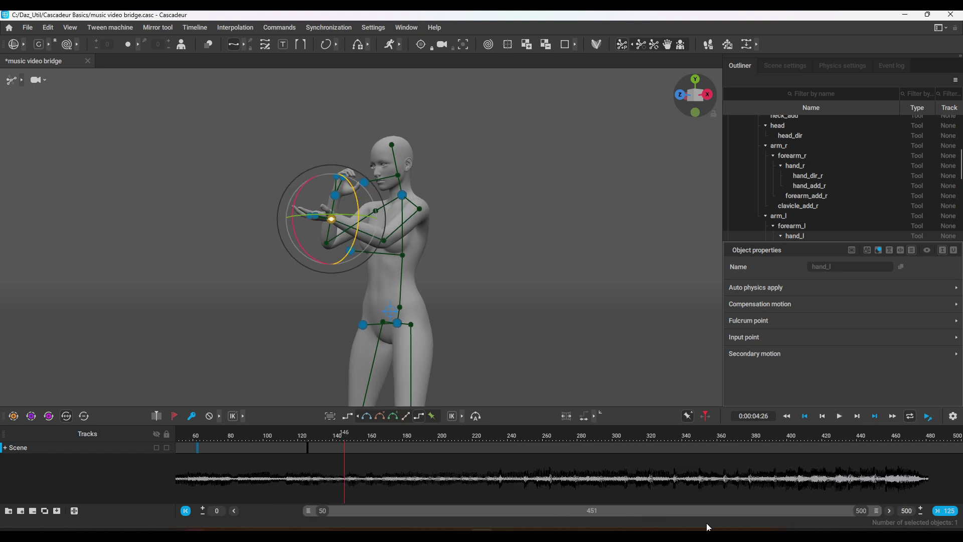
# - Show the timeline from frame 0 and play the animation against the audio
pyautogui.moveTo(343, 449); pyautogui.dragTo(142, 447)
pyautogui.moveTo(308, 511); pyautogui.dragTo(246, 511)
pyautogui.click(840, 418)
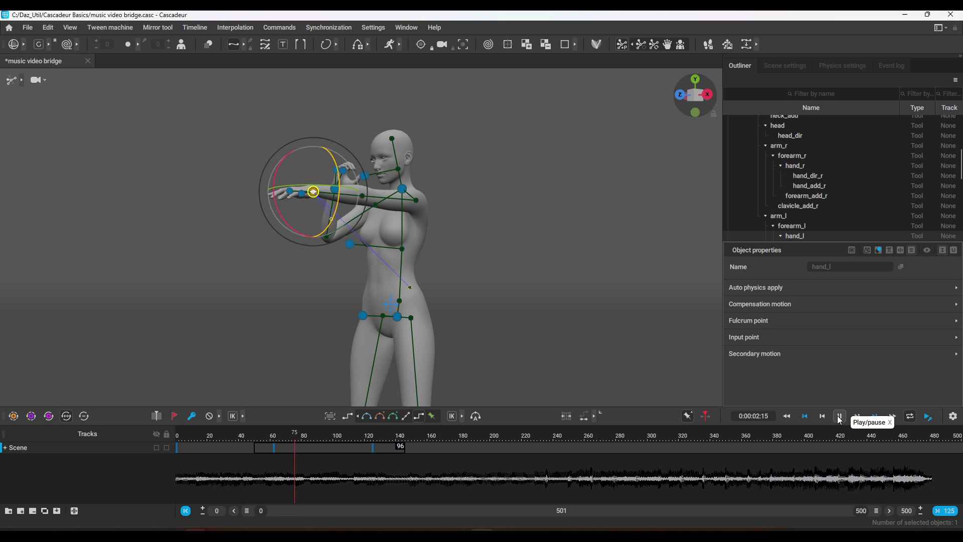
pyautogui.click(840, 417)
# - Play from frame 0 with nothing selected, adding keyframes at about frames 183, 240 and 299
pyautogui.moveTo(211, 437); pyautogui.dragTo(105, 441)
pyautogui.click(177, 448)
pyautogui.click(241, 311)
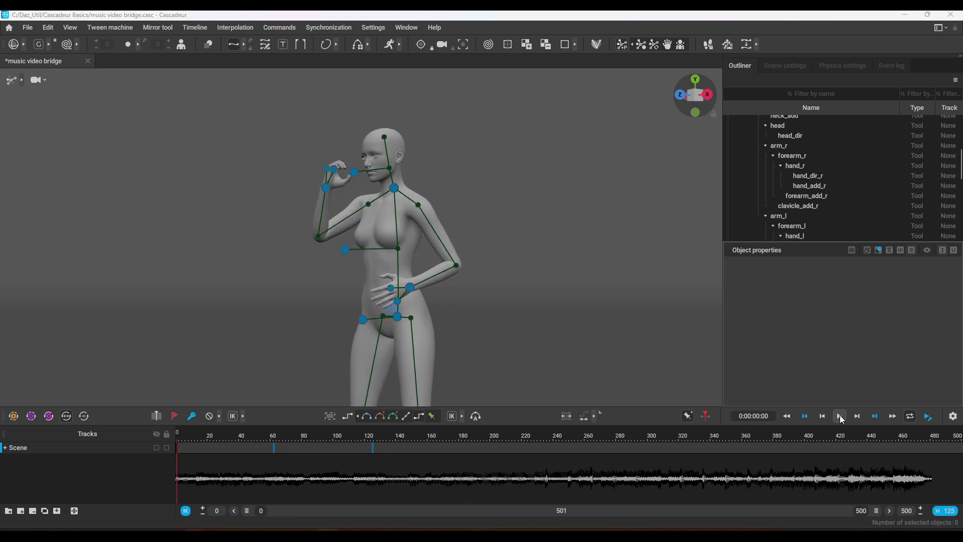
pyautogui.click(840, 416)
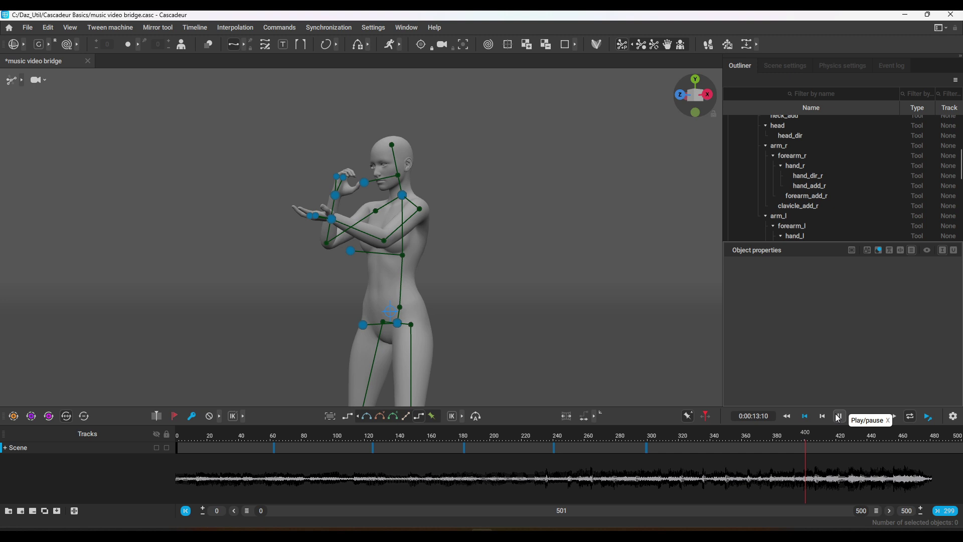
# - Set the scene's last frame to 480 and play on, adding keyframes at frames 362 and 462
pyautogui.moveTo(247, 511); pyautogui.dragTo(260, 487)
pyautogui.press('BackSpace')
pyautogui.write('480')
pyautogui.press('Return')
pyautogui.click(840, 418)
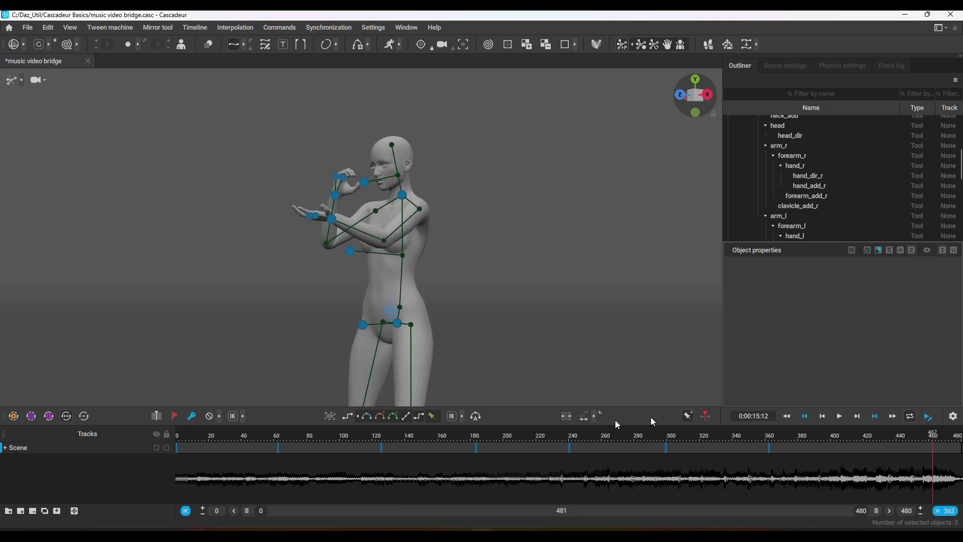
# - Return to frame 0 and select all of the character's points
pyautogui.click(805, 416)
pyautogui.moveTo(872, 512); pyautogui.dragTo(496, 508)
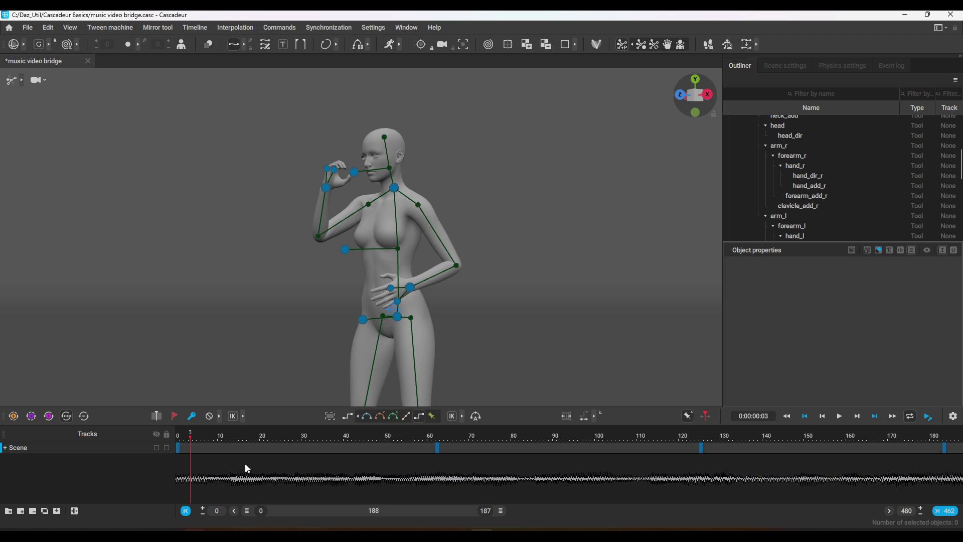
pyautogui.click(178, 448)
pyautogui.scroll(-5, 295, 161)
pyautogui.moveTo(294, 161); pyautogui.dragTo(475, 392)
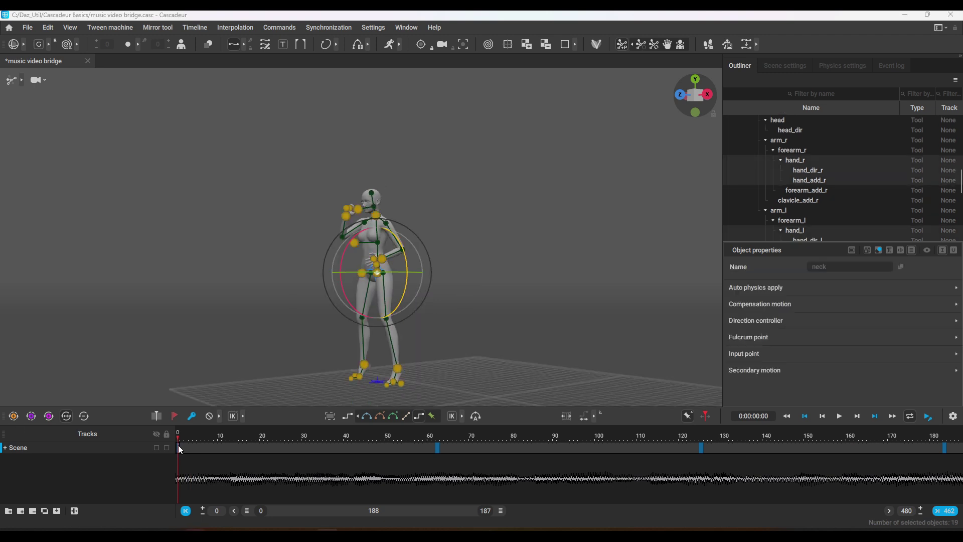
# - Try pasting the frame 0 pose near the end of the timeline, up to frame 480
pyautogui.moveTo(239, 457); pyautogui.dragTo(945, 477)
pyautogui.moveTo(474, 511); pyautogui.dragTo(690, 520)
pyautogui.moveTo(250, 448); pyautogui.dragTo(835, 457)
pyautogui.moveTo(678, 511); pyautogui.dragTo(836, 511)
pyautogui.click(836, 448)
pyautogui.hotkey('ctrl', 'v')
pyautogui.click(859, 449)
pyautogui.click(961, 449)
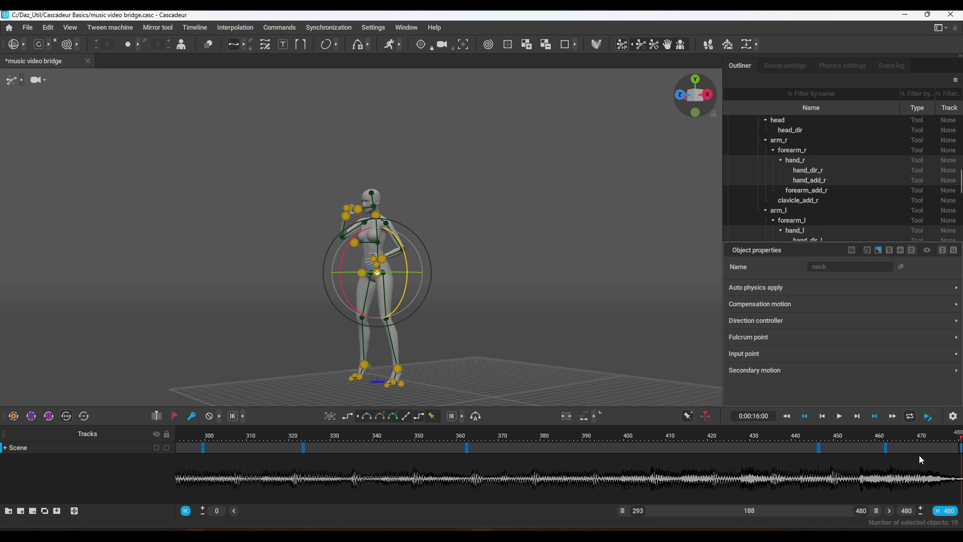
# - Remove the stray keyframes at about frames 323 and 446
pyautogui.click(820, 448)
pyautogui.click(304, 448)
pyautogui.click(639, 448)
# - Copy the character's pose at frame 0 and paste it at the last frame, 480
pyautogui.moveTo(740, 511); pyautogui.dragTo(364, 510)
pyautogui.click(178, 448)
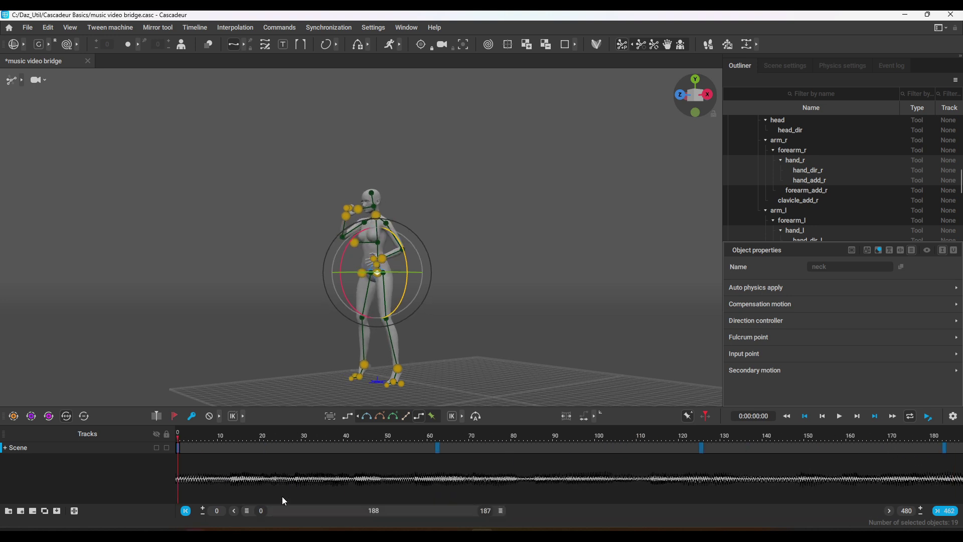
pyautogui.press('End')
pyautogui.moveTo(461, 510); pyautogui.dragTo(878, 511)
pyautogui.click(510, 471)
pyautogui.press('End')
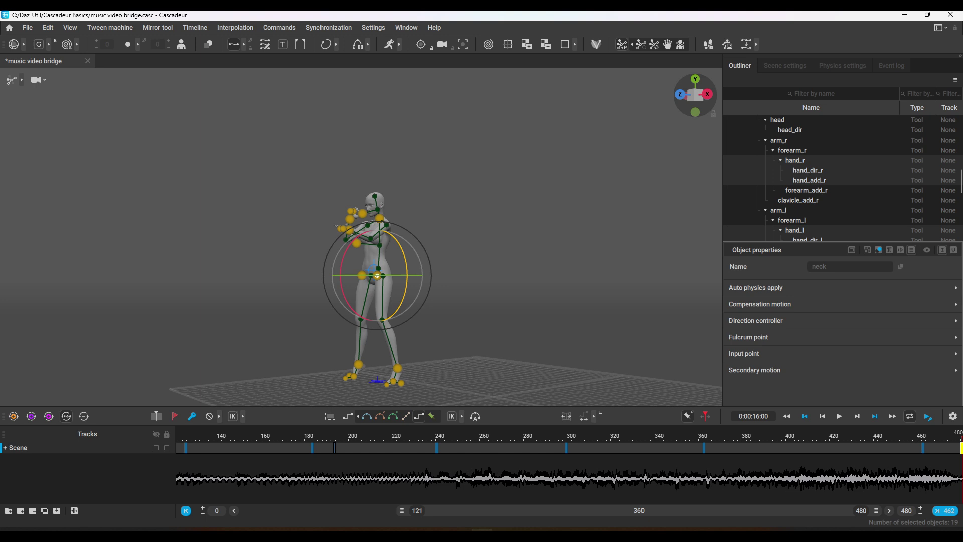
pyautogui.moveTo(467, 511); pyautogui.dragTo(296, 511)
pyautogui.moveTo(721, 511); pyautogui.dragTo(878, 511)
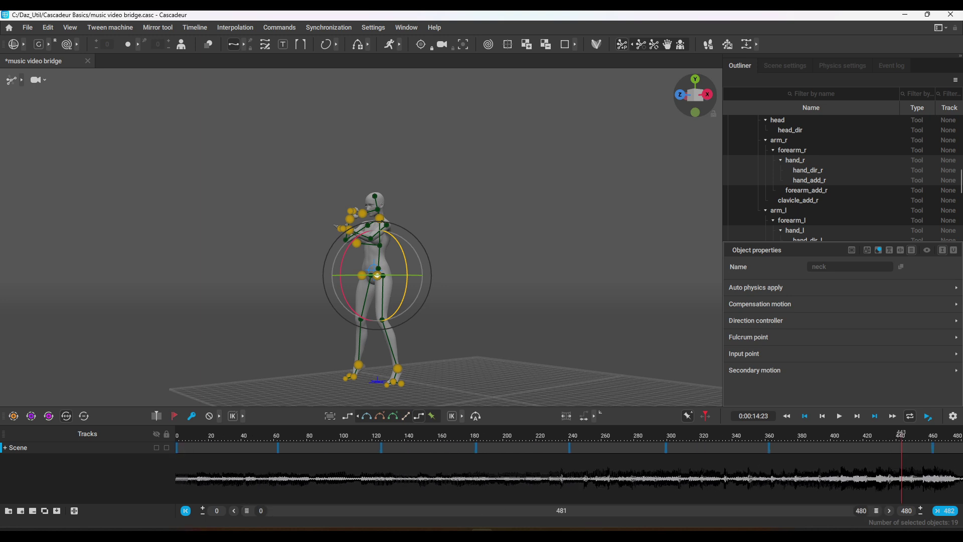
pyautogui.moveTo(183, 441); pyautogui.dragTo(953, 477)
pyautogui.hotkey('ctrl', 'v')
# - Play the first part of the animation and move the fourth keyframe to frame 180
pyautogui.moveTo(247, 510); pyautogui.dragTo(522, 512)
pyautogui.moveTo(608, 511); pyautogui.dragTo(329, 512)
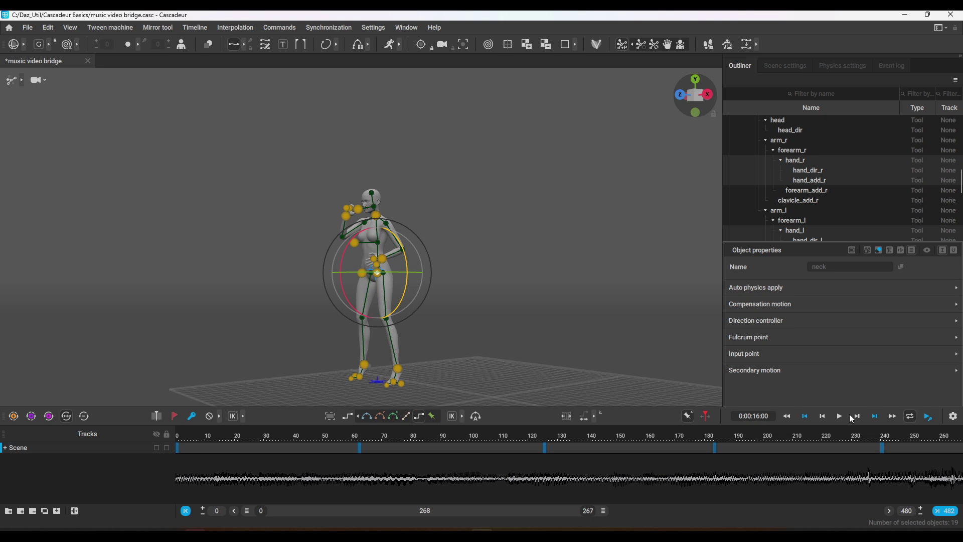
pyautogui.click(842, 416)
pyautogui.click(714, 459)
pyautogui.moveTo(714, 448); pyautogui.dragTo(706, 448, button='middle')
# - Lower the head-direction and right-hand points in the frame 180 pose
pyautogui.scroll(3, 432, 350)
pyautogui.keyDown('alt'); pyautogui.moveTo(431, 350); pyautogui.dragTo(463, 238); pyautogui.keyUp('alt')
pyautogui.scroll(2, 463, 238)
pyautogui.moveTo(296, 125); pyautogui.dragTo(402, 208)
pyautogui.scroll(2, 395, 207)
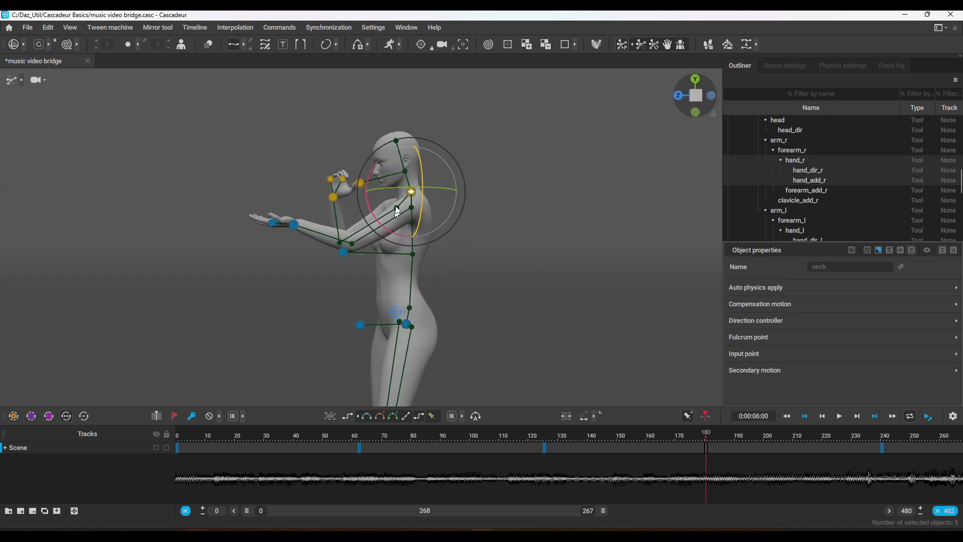
pyautogui.moveTo(374, 143); pyautogui.dragTo(307, 211)
pyautogui.keyDown('alt'); pyautogui.moveTo(281, 146); pyautogui.dragTo(272, 165); pyautogui.keyUp('alt')
pyautogui.moveTo(331, 155); pyautogui.dragTo(326, 175)
# - Lean the upper body forward at frame 180 by shifting the neck, head and right-hand points, and lower the right hand
pyautogui.click(404, 171)
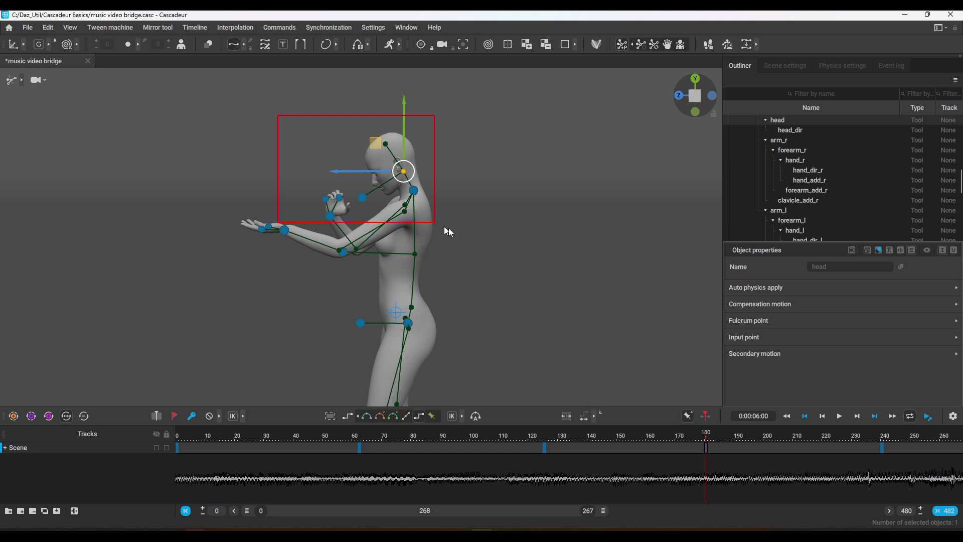
pyautogui.moveTo(445, 228); pyautogui.dragTo(448, 229)
pyautogui.moveTo(385, 162); pyautogui.dragTo(355, 168)
pyautogui.keyDown('alt'); pyautogui.moveTo(351, 175); pyautogui.dragTo(299, 207); pyautogui.keyUp('alt')
pyautogui.click(328, 199)
pyautogui.click(299, 223)
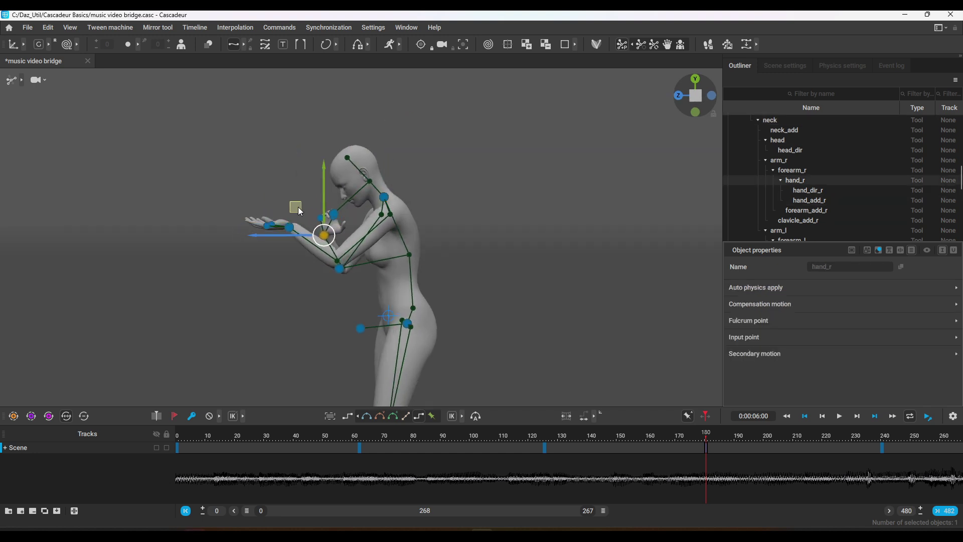
# - Lower the right hand slightly and bring it closer to the body in the frame 180 pose
pyautogui.click(14, 44)
pyautogui.keyDown('alt'); pyautogui.moveTo(241, 221); pyautogui.dragTo(274, 226); pyautogui.keyUp('alt')
pyautogui.moveTo(323, 206); pyautogui.dragTo(331, 221)
pyautogui.keyDown('alt'); pyautogui.moveTo(321, 206); pyautogui.dragTo(420, 196); pyautogui.keyUp('alt')
pyautogui.click(14, 44)
pyautogui.click(14, 44)
pyautogui.keyDown('alt'); pyautogui.moveTo(201, 241); pyautogui.dragTo(86, 266); pyautogui.keyUp('alt')
pyautogui.moveTo(299, 206); pyautogui.dragTo(304, 215)
pyautogui.keyDown('alt'); pyautogui.moveTo(271, 251); pyautogui.dragTo(404, 306); pyautogui.keyUp('alt')
pyautogui.keyDown('alt'); pyautogui.moveTo(405, 251); pyautogui.dragTo(329, 251); pyautogui.keyUp('alt')
# - Pull the left hand toward the chest at frame 180, rotate its fingers upward and refine its position beside the right hand
pyautogui.click(291, 143)
pyautogui.keyDown('alt'); pyautogui.moveTo(291, 150); pyautogui.dragTo(303, 301, button='middle'); pyautogui.keyUp('alt')
pyautogui.scroll(4, 303, 301)
pyautogui.keyDown('alt'); pyautogui.moveTo(303, 301); pyautogui.dragTo(296, 261); pyautogui.keyUp('alt')
pyautogui.moveTo(273, 170); pyautogui.dragTo(335, 203)
pyautogui.press('e')
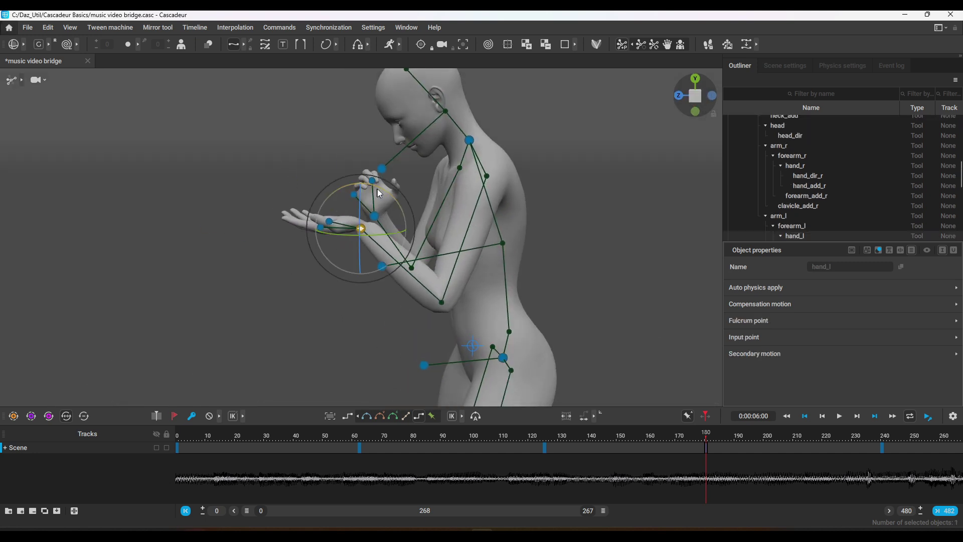
pyautogui.moveTo(456, 249); pyautogui.dragTo(458, 252)
pyautogui.press('w')
pyautogui.moveTo(306, 231); pyautogui.dragTo(269, 236)
# - Show the finger points and curl the fingers inward in the frame 180 pose
pyautogui.keyDown('alt'); pyautogui.moveTo(436, 180); pyautogui.dragTo(377, 138); pyautogui.keyUp('alt')
pyautogui.scroll(2, 654, 84)
pyautogui.click(667, 44)
pyautogui.click(451, 129)
pyautogui.scroll(3, 135, 254)
pyautogui.keyDown('alt'); pyautogui.moveTo(279, 177); pyautogui.dragTo(195, 245); pyautogui.keyUp('alt')
pyautogui.moveTo(310, 201); pyautogui.dragTo(322, 206)
pyautogui.scroll(-5, 273, 267)
pyautogui.moveTo(226, 251)
pyautogui.keyDown('alt'); pyautogui.mouseDown()
pyautogui.moveTo(273, 266)
pyautogui.moveTo(215, 261)
pyautogui.mouseUp(); pyautogui.keyUp('alt')
# - At frame 62, curl the lower fingers of the outstretched left hand and keep the index finger pointing forward
pyautogui.click(362, 458)
pyautogui.moveTo(362, 458); pyautogui.dragTo(359, 457)
pyautogui.keyDown('alt'); pyautogui.moveTo(173, 329); pyautogui.dragTo(230, 338); pyautogui.keyUp('alt')
pyautogui.scroll(2, 230, 337)
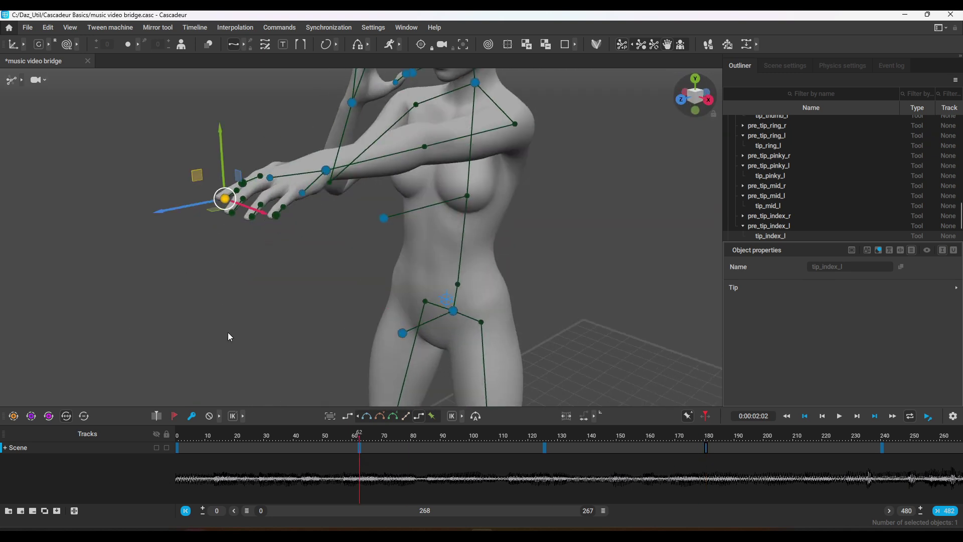
pyautogui.click(230, 209)
pyautogui.keyDown('alt'); pyautogui.moveTo(225, 261); pyautogui.dragTo(168, 248); pyautogui.keyUp('alt')
pyautogui.moveTo(146, 154); pyautogui.dragTo(199, 160)
pyautogui.click(170, 175)
pyautogui.click(190, 175)
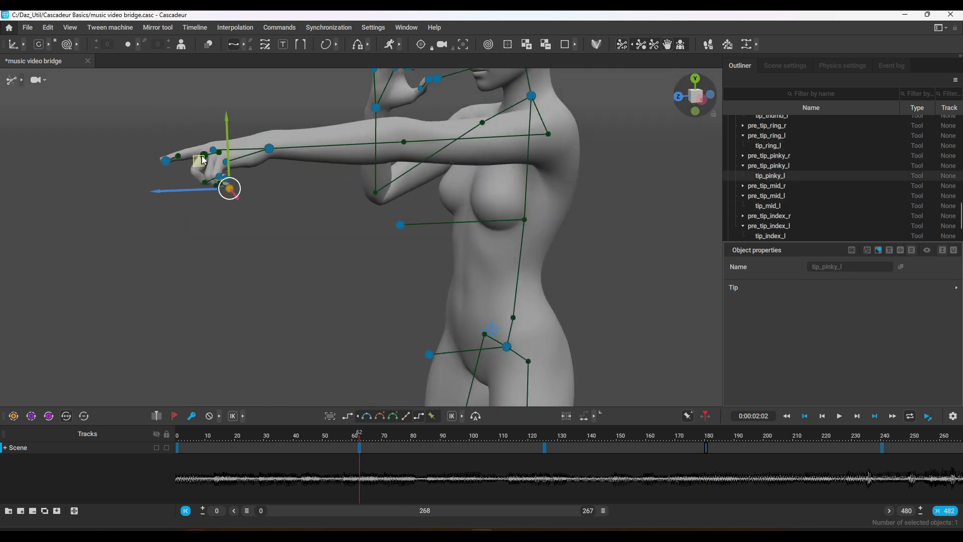
# - Reposition the remaining fingertips and the thumb tip of the pointing left hand at frame 62
pyautogui.keyDown('alt'); pyautogui.moveTo(211, 226); pyautogui.dragTo(401, 211); pyautogui.keyUp('alt')
pyautogui.click(468, 118)
pyautogui.click(396, 273)
pyautogui.moveTo(427, 122); pyautogui.dragTo(466, 123)
pyautogui.keyDown('alt'); pyautogui.moveTo(467, 201); pyautogui.dragTo(251, 226); pyautogui.keyUp('alt')
pyautogui.moveTo(146, 286); pyautogui.dragTo(421, 201)
pyautogui.keyDown('alt'); pyautogui.moveTo(492, 217); pyautogui.dragTo(484, 186); pyautogui.keyUp('alt')
pyautogui.moveTo(438, 100); pyautogui.dragTo(439, 86)
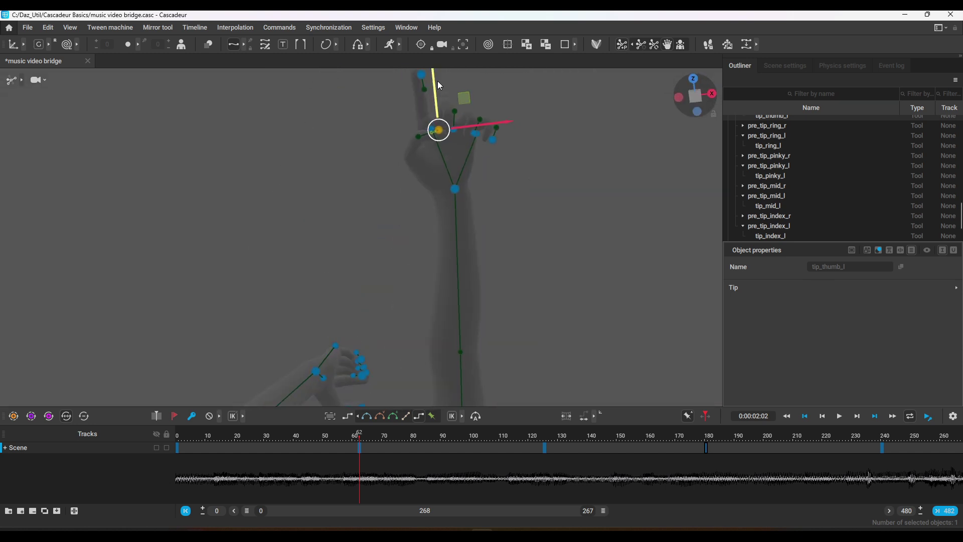
# - Hide the rig points and play the animation from frame 0 to review the poses up to frame 240
pyautogui.scroll(-5, 452, 151)
pyautogui.keyDown('alt'); pyautogui.moveTo(521, 166); pyautogui.dragTo(506, 374); pyautogui.keyUp('alt')
pyautogui.moveTo(357, 448); pyautogui.dragTo(144, 451)
pyautogui.scroll(3, 577, 281)
pyautogui.keyDown('alt'); pyautogui.moveTo(597, 291); pyautogui.dragTo(567, 192); pyautogui.keyUp('alt')
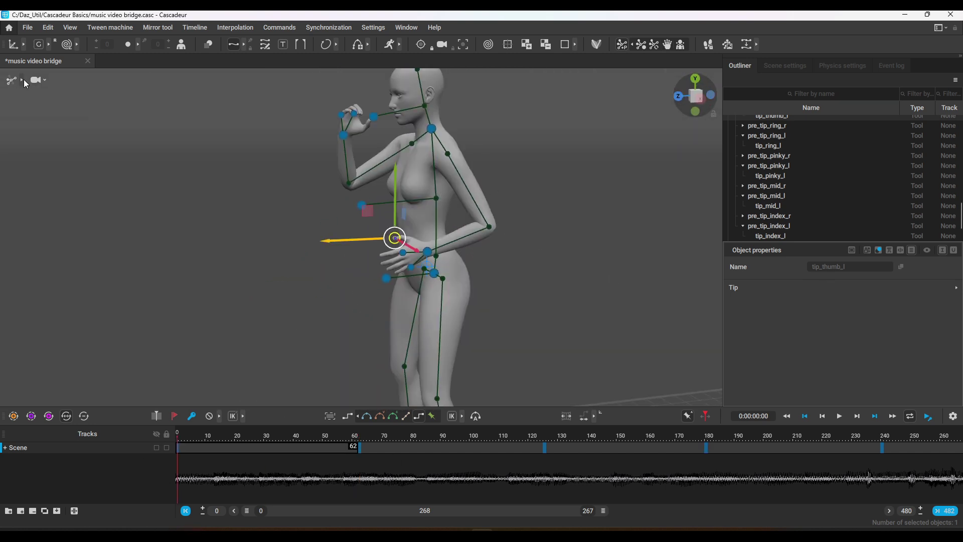
pyautogui.click(22, 80)
pyautogui.click(31, 79)
pyautogui.keyDown('alt'); pyautogui.moveTo(216, 241); pyautogui.dragTo(272, 257); pyautogui.keyUp('alt')
pyautogui.scroll(-2, 272, 258)
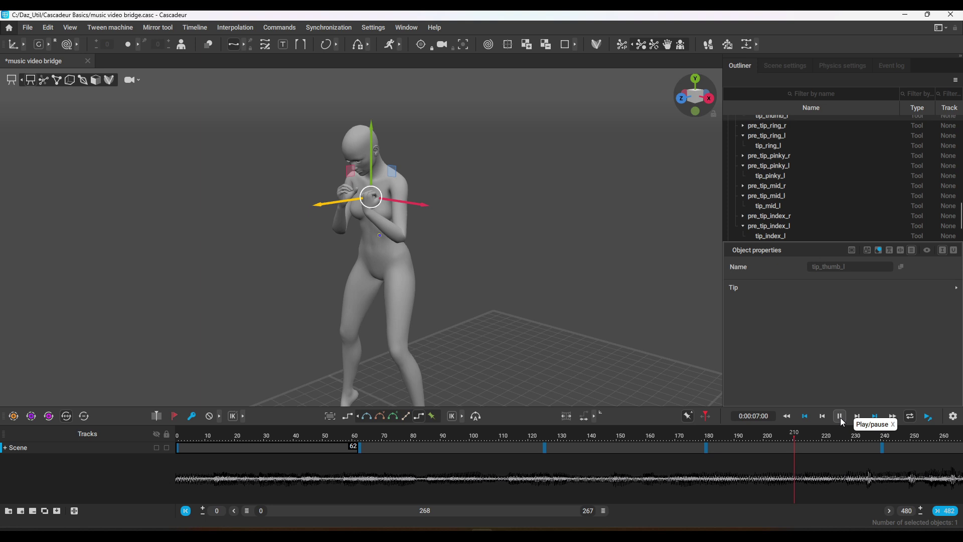
pyautogui.click(837, 418)
pyautogui.click(179, 458)
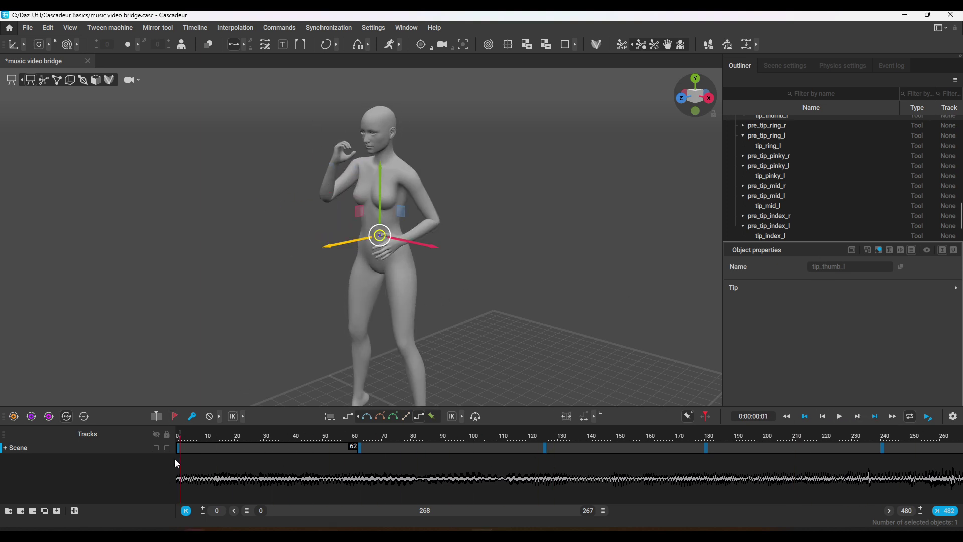
pyautogui.click(840, 417)
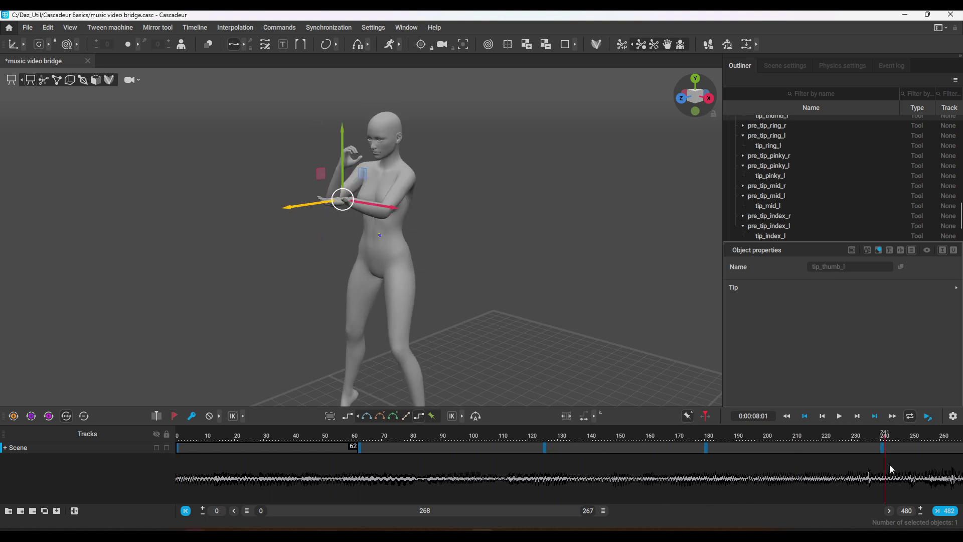
# - Show the rig points at frame 240 and raise the selected upper-body points slightly
pyautogui.click(882, 464)
pyautogui.click(707, 455)
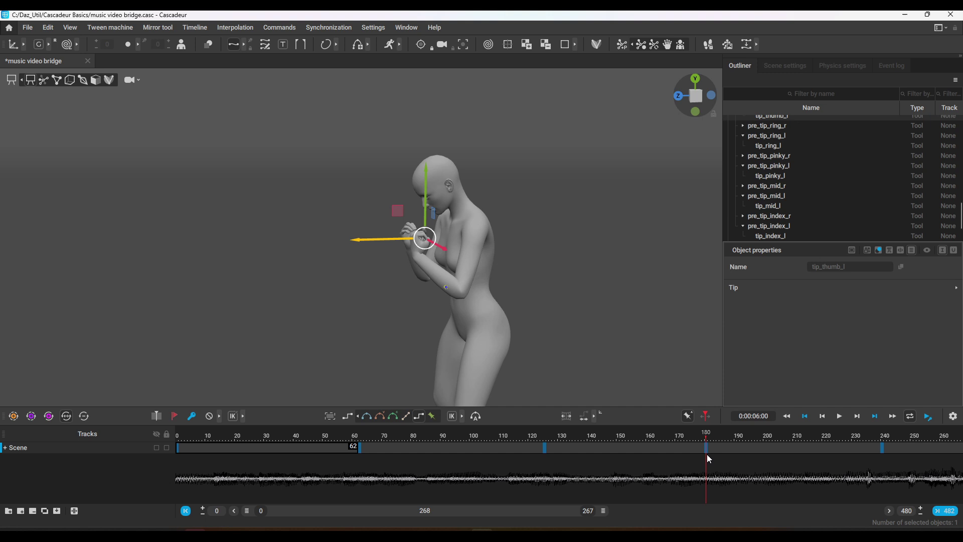
pyautogui.moveTo(707, 454); pyautogui.dragTo(882, 464)
pyautogui.moveTo(374, 106); pyautogui.dragTo(519, 219)
pyautogui.press('2')
pyautogui.moveTo(395, 159); pyautogui.dragTo(453, 216)
pyautogui.moveTo(415, 166); pyautogui.dragTo(412, 153)
pyautogui.click(566, 196)
pyautogui.scroll(-3, 566, 196)
pyautogui.moveTo(507, 307); pyautogui.dragTo(508, 239, button='middle')
# - Lean the torso forward at frame 240 by shifting the chest direction, neck, head and hand points together
pyautogui.moveTo(319, 98); pyautogui.dragTo(533, 238)
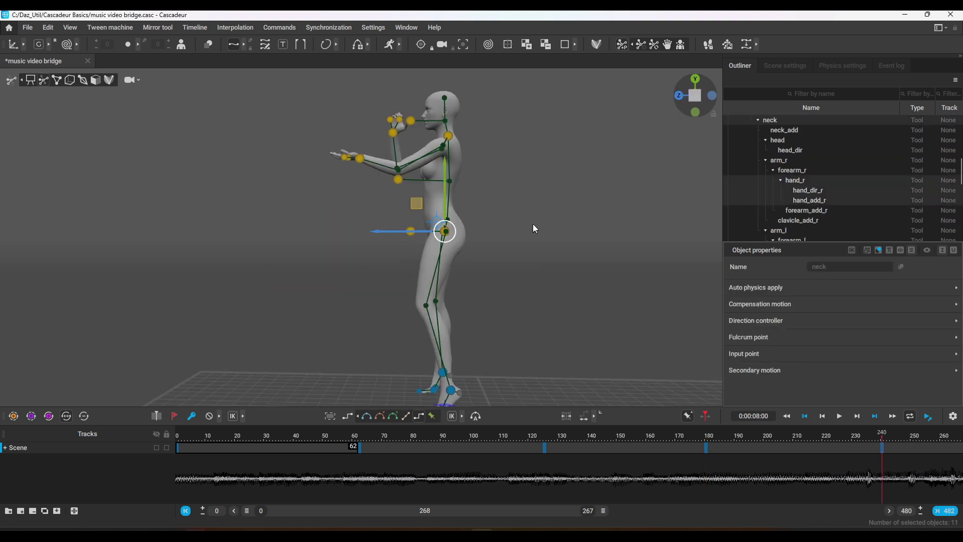
pyautogui.moveTo(351, 228)
pyautogui.keyDown('alt'); pyautogui.mouseDown()
pyautogui.moveTo(411, 261)
pyautogui.moveTo(354, 236)
pyautogui.mouseUp(); pyautogui.keyUp('alt')
pyautogui.moveTo(310, 78); pyautogui.dragTo(504, 190)
pyautogui.scroll(2, 504, 190)
pyautogui.moveTo(492, 131); pyautogui.dragTo(516, 187, button='middle')
pyautogui.moveTo(414, 196); pyautogui.dragTo(393, 197)
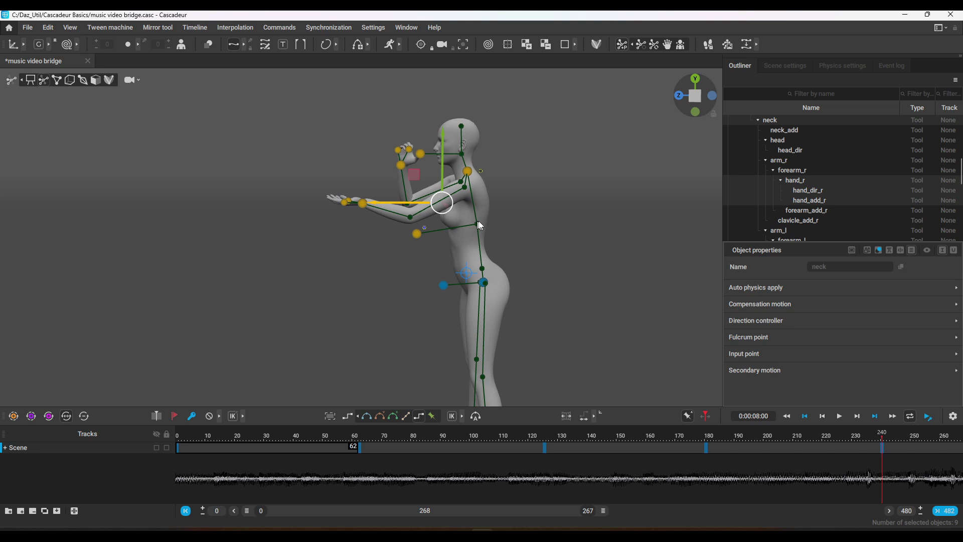
# - Fine-tune the torso's forward lean at frame 240 by nudging the chest, head-and-hand and stomach points
pyautogui.click(478, 222)
pyautogui.moveTo(306, 97); pyautogui.dragTo(520, 177)
pyautogui.moveTo(419, 171); pyautogui.dragTo(420, 174)
pyautogui.click(481, 269)
pyautogui.moveTo(425, 269); pyautogui.dragTo(423, 269)
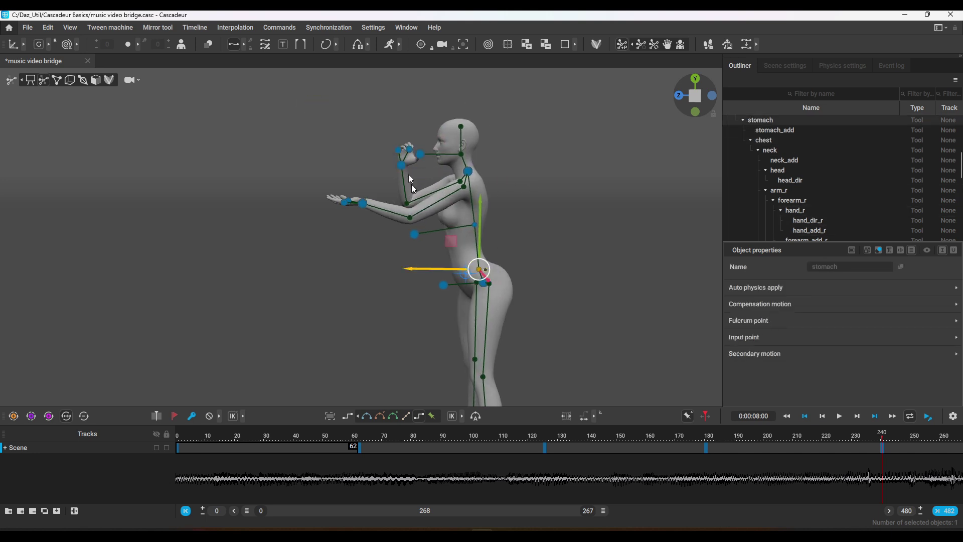
# - Scrub between frames 180 and 240 to examine how the body moves between the two poses
pyautogui.click(431, 163)
pyautogui.moveTo(704, 437); pyautogui.dragTo(881, 505)
pyautogui.keyDown('alt'); pyautogui.moveTo(401, 251); pyautogui.dragTo(394, 253); pyautogui.keyUp('alt')
pyautogui.scroll(2, 394, 253)
pyautogui.click(404, 299)
pyautogui.moveTo(392, 261); pyautogui.dragTo(424, 313, button='middle')
pyautogui.scroll(-2, 426, 293)
pyautogui.keyDown('alt'); pyautogui.moveTo(425, 293); pyautogui.dragTo(420, 281); pyautogui.keyUp('alt')
pyautogui.scroll(-6, 618, 295)
pyautogui.moveTo(882, 452)
pyautogui.mouseDown()
pyautogui.moveTo(711, 449)
pyautogui.moveTo(882, 461)
pyautogui.mouseUp()
pyautogui.scroll(3, 617, 294)
pyautogui.moveTo(586, 339); pyautogui.dragTo(537, 221, button='middle')
pyautogui.moveTo(847, 471); pyautogui.dragTo(883, 469)
pyautogui.moveTo(496, 158); pyautogui.dragTo(483, 326, button='middle')
pyautogui.scroll(3, 543, 294)
pyautogui.moveTo(883, 438); pyautogui.dragTo(835, 455)
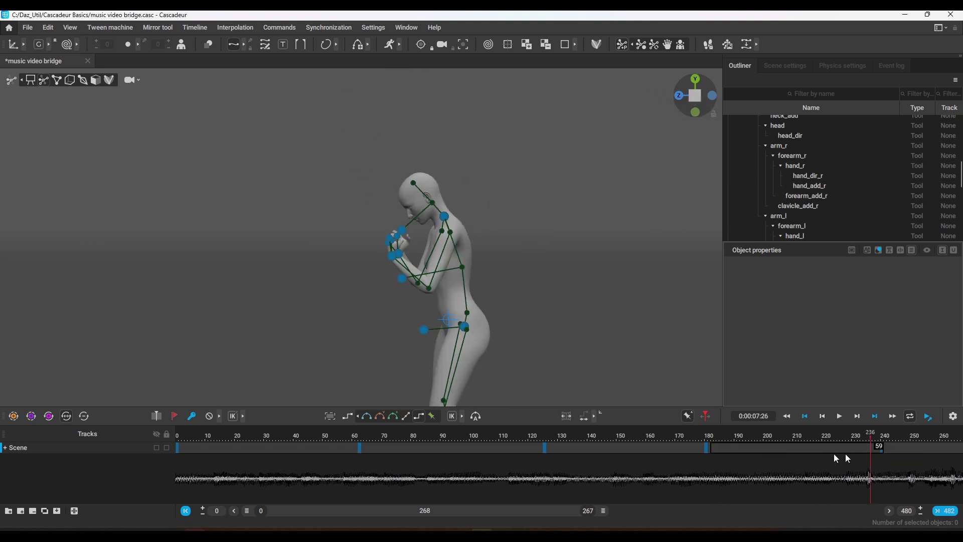
# - Move the left elbow and left hand inward toward the body in the frame 180 pose
pyautogui.keyDown('alt'); pyautogui.moveTo(505, 256); pyautogui.dragTo(661, 234); pyautogui.keyUp('alt')
pyautogui.click(421, 297)
pyautogui.moveTo(459, 297); pyautogui.dragTo(444, 298)
pyautogui.scroll(2, 426, 303)
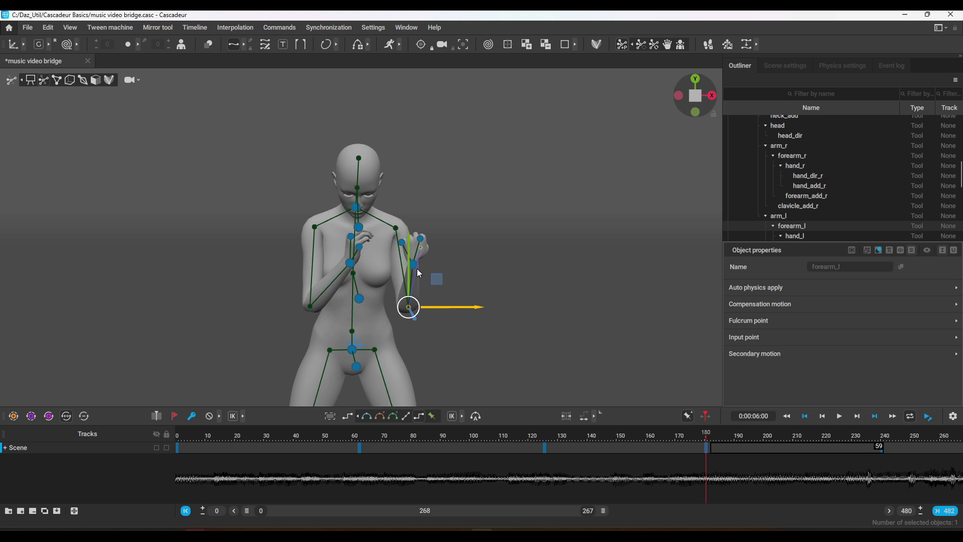
pyautogui.click(416, 267)
pyautogui.keyDown('alt'); pyautogui.moveTo(417, 269); pyautogui.dragTo(425, 301); pyautogui.keyUp('alt')
pyautogui.click(426, 302)
pyautogui.click(416, 263)
pyautogui.moveTo(450, 266); pyautogui.dragTo(439, 264)
pyautogui.keyDown('alt'); pyautogui.moveTo(438, 265); pyautogui.dragTo(409, 251); pyautogui.keyUp('alt')
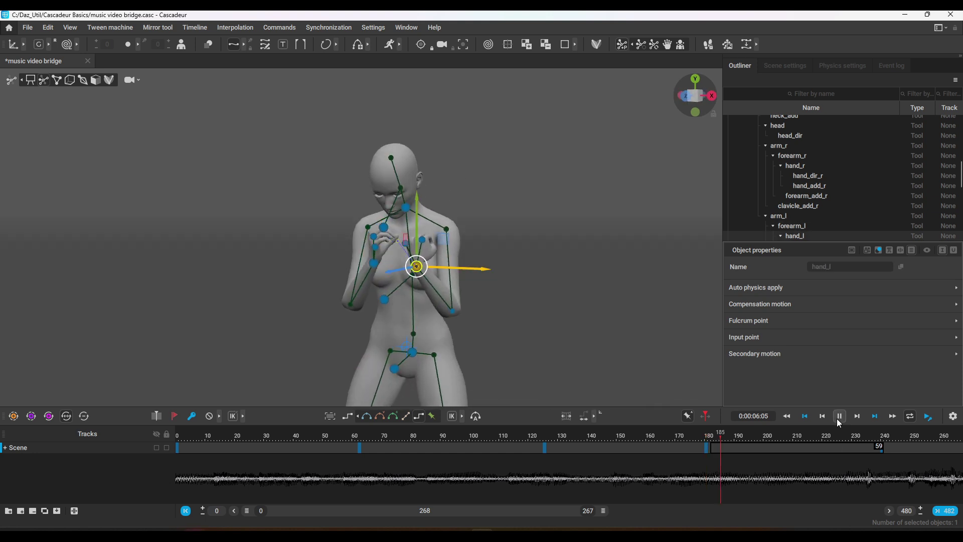
# - Raise the left hand beside the face in the frame 240 pose
pyautogui.click(839, 423)
pyautogui.click(883, 464)
pyautogui.keyDown('alt'); pyautogui.moveTo(531, 318); pyautogui.dragTo(386, 319); pyautogui.keyUp('alt')
pyautogui.moveTo(326, 196); pyautogui.dragTo(446, 223)
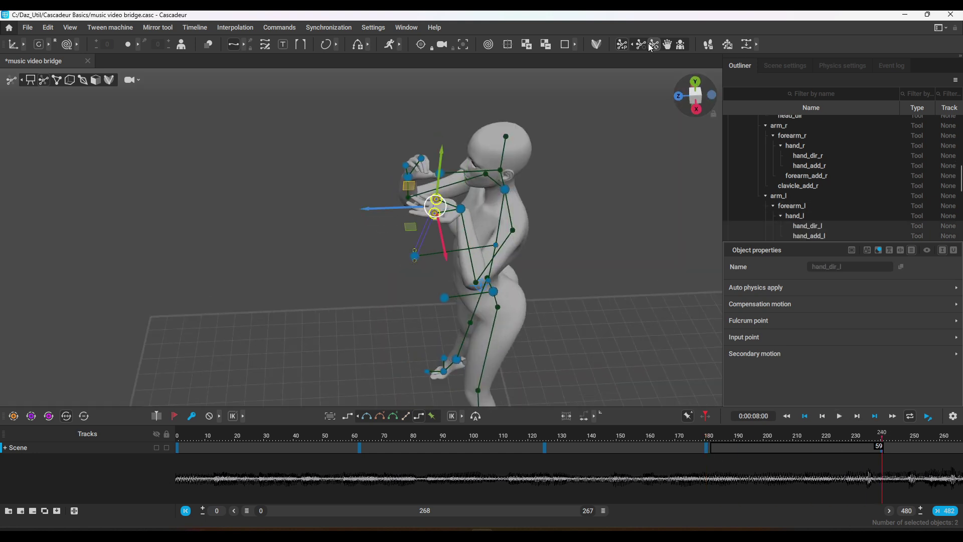
pyautogui.click(651, 47)
pyautogui.click(615, 210)
pyautogui.keyDown('alt'); pyautogui.moveTo(597, 251); pyautogui.dragTo(622, 273); pyautogui.keyUp('alt')
pyautogui.click(459, 207)
pyautogui.moveTo(447, 170); pyautogui.dragTo(447, 146)
pyautogui.moveTo(783, 466); pyautogui.dragTo(883, 467)
pyautogui.keyDown('alt'); pyautogui.moveTo(596, 288); pyautogui.dragTo(651, 252); pyautogui.keyUp('alt')
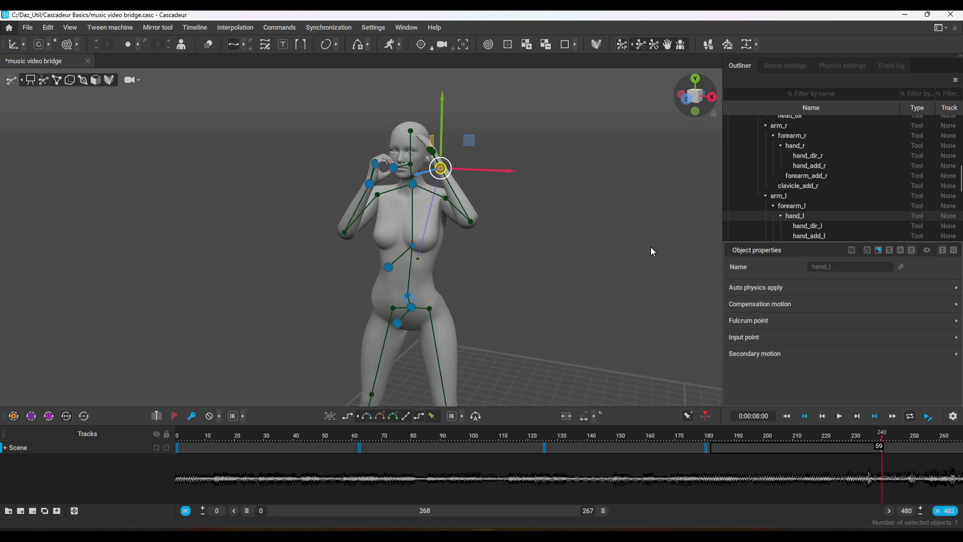
# - Play the section after frame 240 and move the next keyframe to frame 289
pyautogui.moveTo(651, 251); pyautogui.dragTo(552, 243, button='right')
pyautogui.click(839, 416)
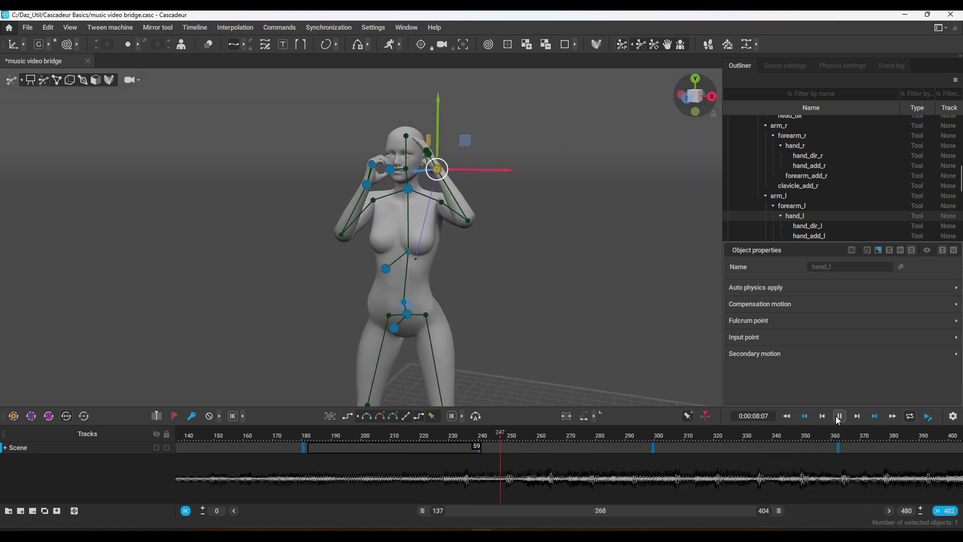
pyautogui.click(653, 447)
pyautogui.click(472, 467)
pyautogui.click(839, 416)
pyautogui.moveTo(654, 447); pyautogui.dragTo(623, 448)
pyautogui.click(839, 416)
pyautogui.click(839, 417)
pyautogui.click(648, 448)
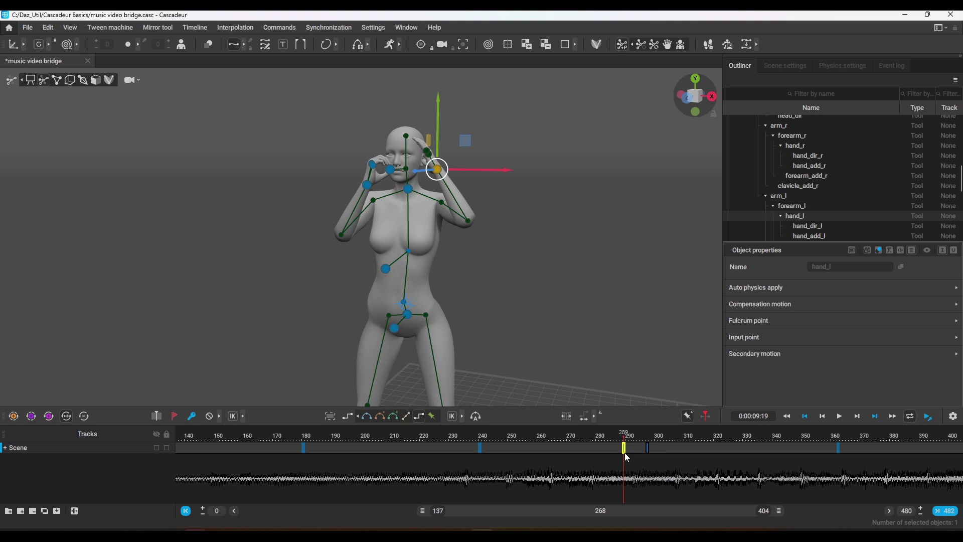
pyautogui.click(474, 466)
pyautogui.click(840, 417)
pyautogui.click(839, 416)
# - Copy the frame 240 pose onto the keyframe at frame 289
pyautogui.click(624, 448)
pyautogui.moveTo(548, 323); pyautogui.dragTo(533, 347, button='right')
pyautogui.click(480, 447)
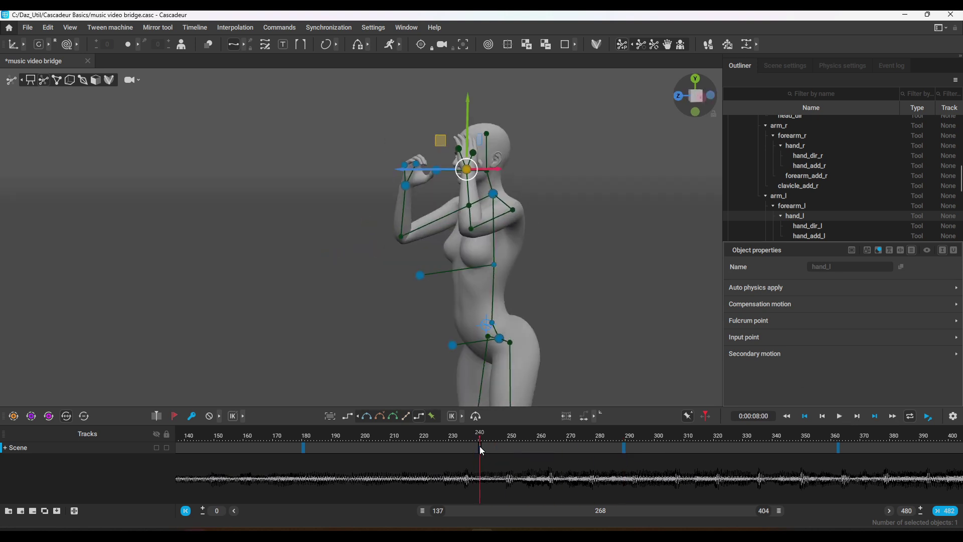
pyautogui.keyDown('ctrl'); pyautogui.moveTo(479, 446); pyautogui.dragTo(624, 459); pyautogui.keyUp('ctrl')
# - Release the stomach and chest points in the frame 289 pose
pyautogui.moveTo(572, 339); pyautogui.dragTo(541, 342, button='right')
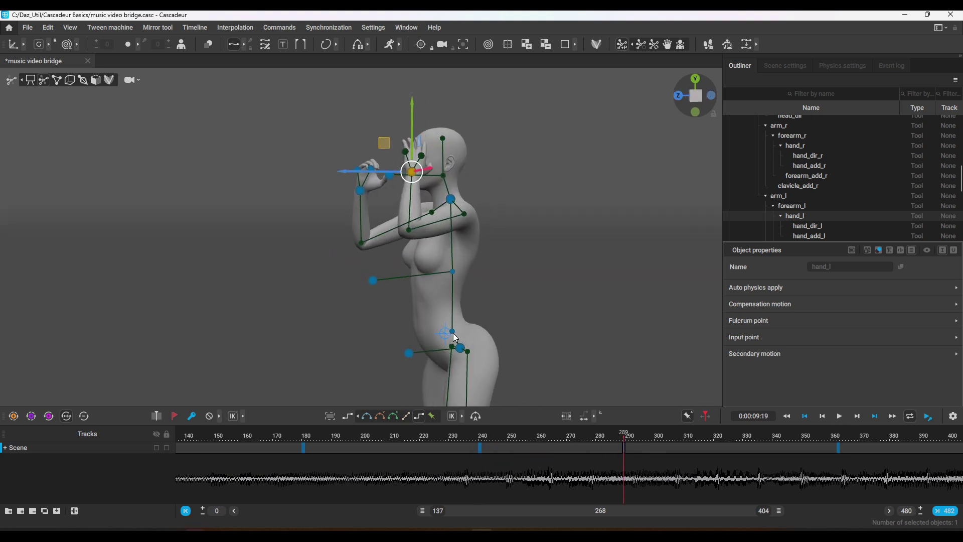
pyautogui.click(451, 331)
pyautogui.keyDown('shift'); pyautogui.click(453, 271); pyautogui.keyUp('shift')
pyautogui.press('r')
pyautogui.click(525, 224)
pyautogui.moveTo(526, 224); pyautogui.dragTo(505, 218, button='right')
# - Tilt the head back at frame 289 with the head-direction point and raise the right hand
pyautogui.click(363, 180)
pyautogui.moveTo(336, 155); pyautogui.dragTo(349, 126)
pyautogui.click(335, 195)
pyautogui.moveTo(307, 171); pyautogui.dragTo(322, 133)
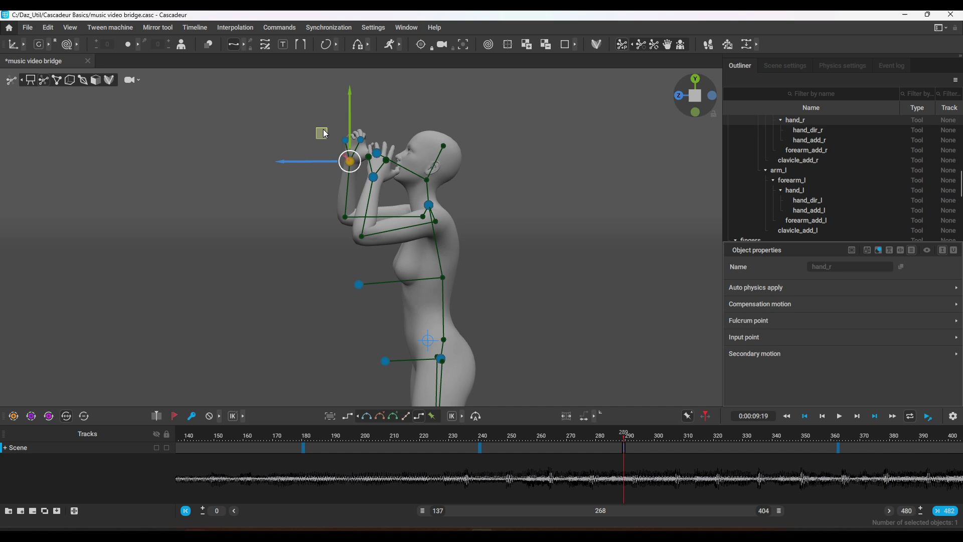
# - Rotate the right hand at frame 289 and shift it sideways toward the face
pyautogui.press('e')
pyautogui.moveTo(323, 133); pyautogui.dragTo(351, 143, button='right')
pyautogui.moveTo(346, 199); pyautogui.dragTo(328, 186)
pyautogui.moveTo(328, 187); pyautogui.dragTo(427, 214, button='right')
pyautogui.press('w')
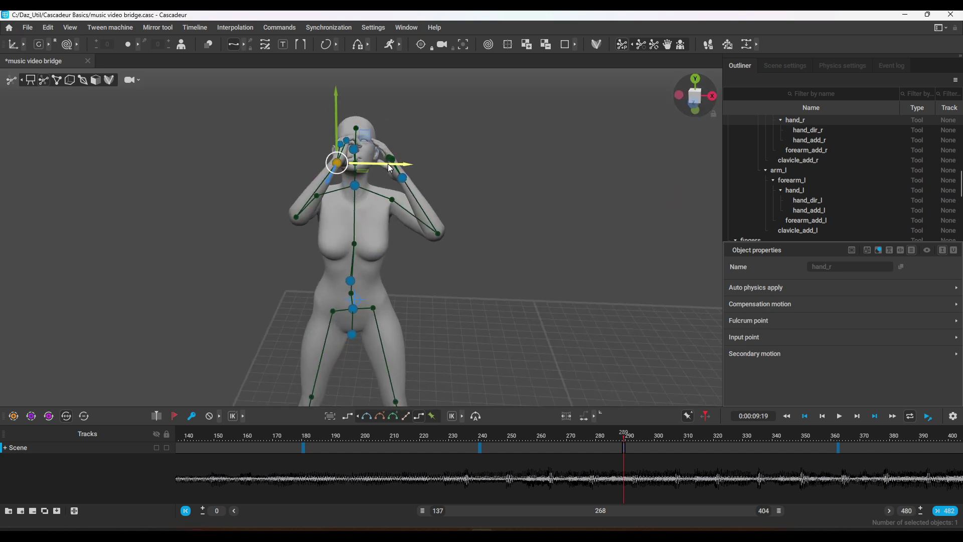
pyautogui.moveTo(389, 164); pyautogui.dragTo(371, 164)
# - Move the left hand back alongside the head and higher at frame 289, and raise the left elbow
pyautogui.click(402, 177)
pyautogui.moveTo(444, 181); pyautogui.dragTo(325, 204, button='right')
pyautogui.moveTo(351, 154); pyautogui.dragTo(404, 140)
pyautogui.moveTo(403, 140); pyautogui.dragTo(471, 139, button='right')
pyautogui.moveTo(472, 139); pyautogui.dragTo(471, 97)
pyautogui.moveTo(470, 97); pyautogui.dragTo(412, 120, button='right')
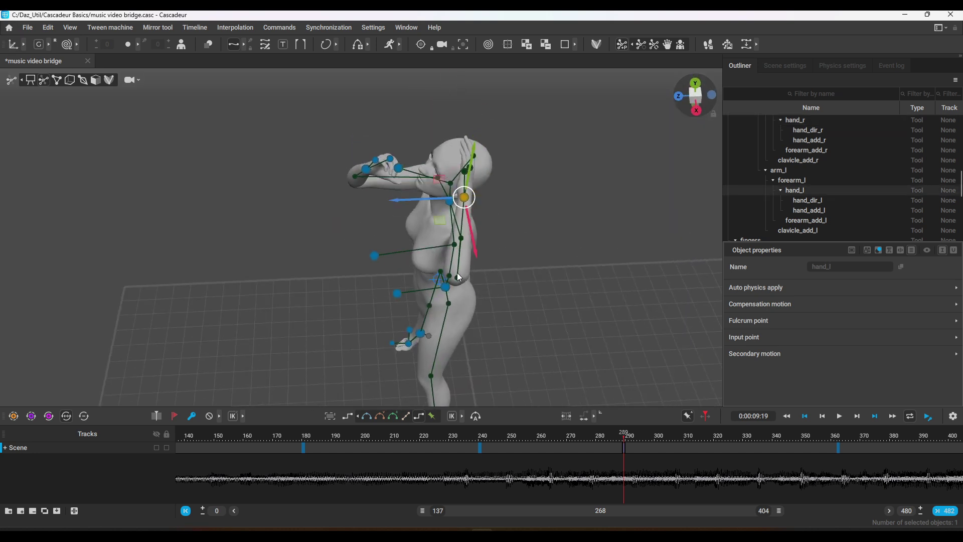
pyautogui.click(457, 277)
pyautogui.moveTo(463, 225); pyautogui.dragTo(466, 150)
pyautogui.moveTo(351, 226); pyautogui.dragTo(296, 301, button='right')
# - Rotate the left hand in the frame 240 pose
pyautogui.press('Down')
pyautogui.click(407, 199)
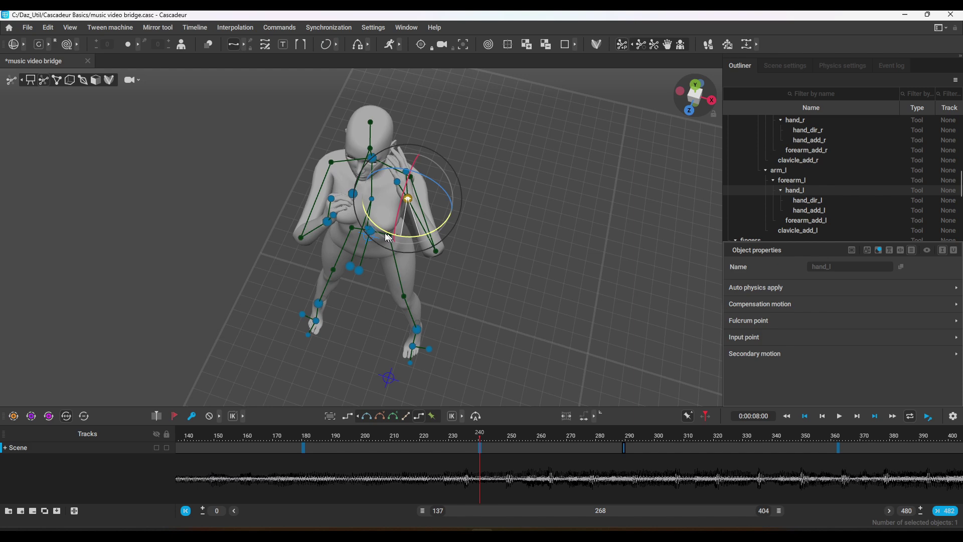
pyautogui.moveTo(389, 237); pyautogui.dragTo(352, 263, button='right')
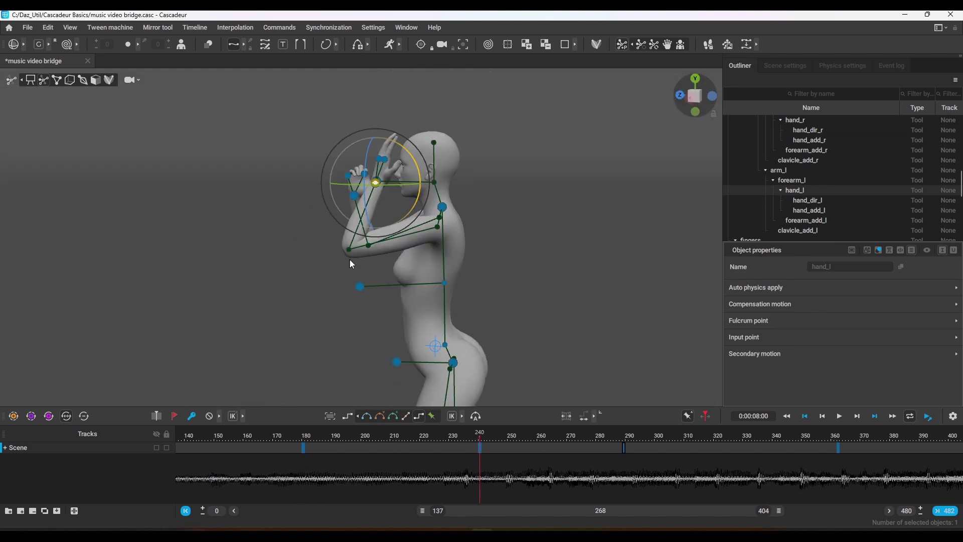
pyautogui.moveTo(347, 155); pyautogui.dragTo(621, 59, button='right')
# - Display the finger points and reposition the left index fingertip and thumb at frame 240
pyautogui.click(667, 44)
pyautogui.moveTo(431, 151); pyautogui.dragTo(331, 146, button='right')
pyautogui.click(325, 142)
pyautogui.moveTo(296, 116); pyautogui.dragTo(450, 144, button='right')
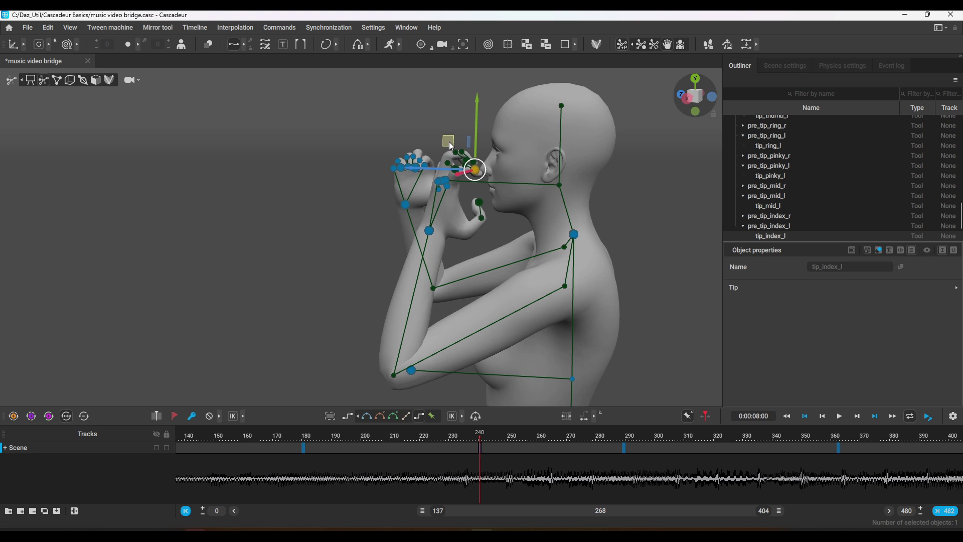
pyautogui.moveTo(450, 144); pyautogui.dragTo(444, 154)
pyautogui.moveTo(444, 153); pyautogui.dragTo(316, 241, button='right')
pyautogui.click(501, 208)
# - Play the poses against the music and retime the frame 240 key to 238 and the frame 362 key to 349
pyautogui.moveTo(608, 475); pyautogui.dragTo(624, 472)
pyautogui.moveTo(382, 241); pyautogui.dragTo(343, 404, button='right')
pyautogui.click(804, 417)
pyautogui.click(804, 416)
pyautogui.click(839, 418)
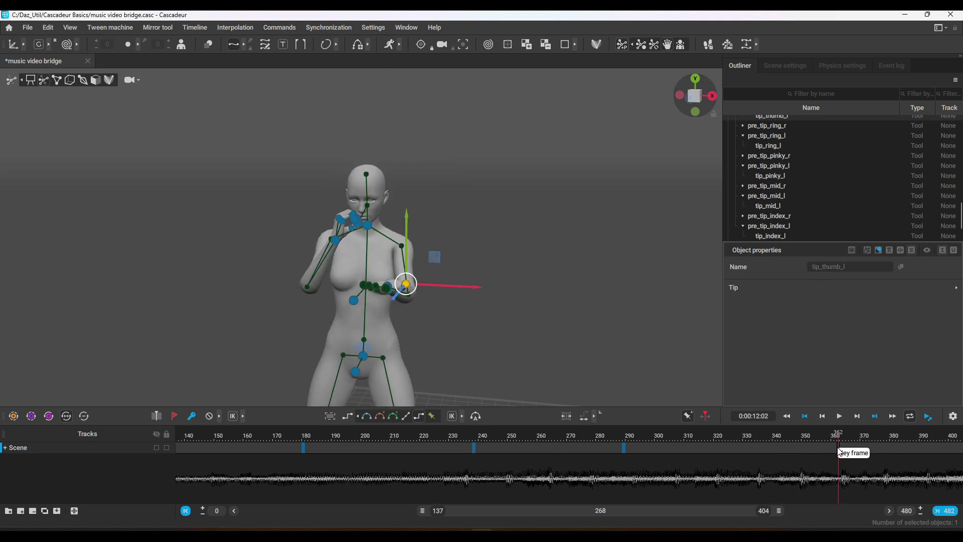
pyautogui.click(510, 462)
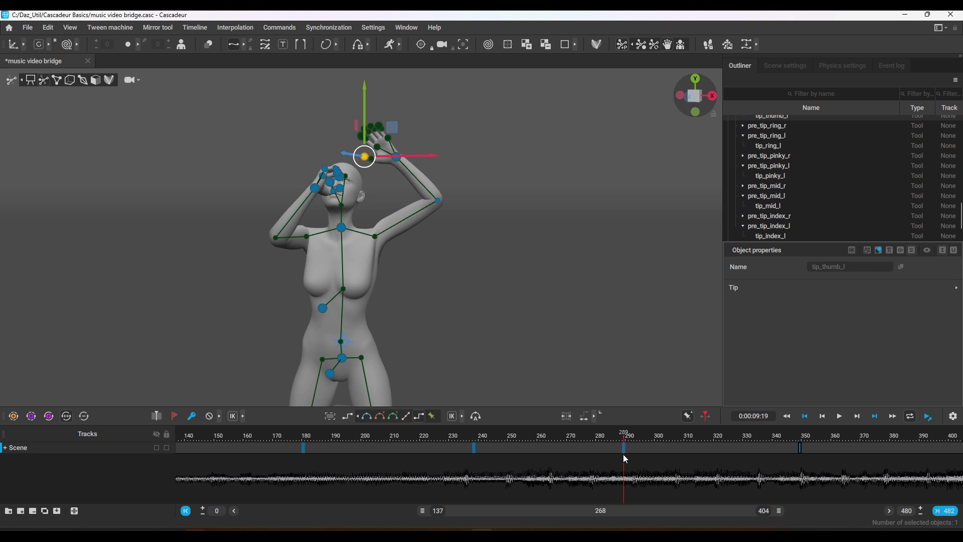
# - Add a key at frame 311 and raise the left hand straight overhead
pyautogui.moveTo(470, 295); pyautogui.dragTo(476, 325, button='middle')
pyautogui.hotkey('ctrl', 'z')
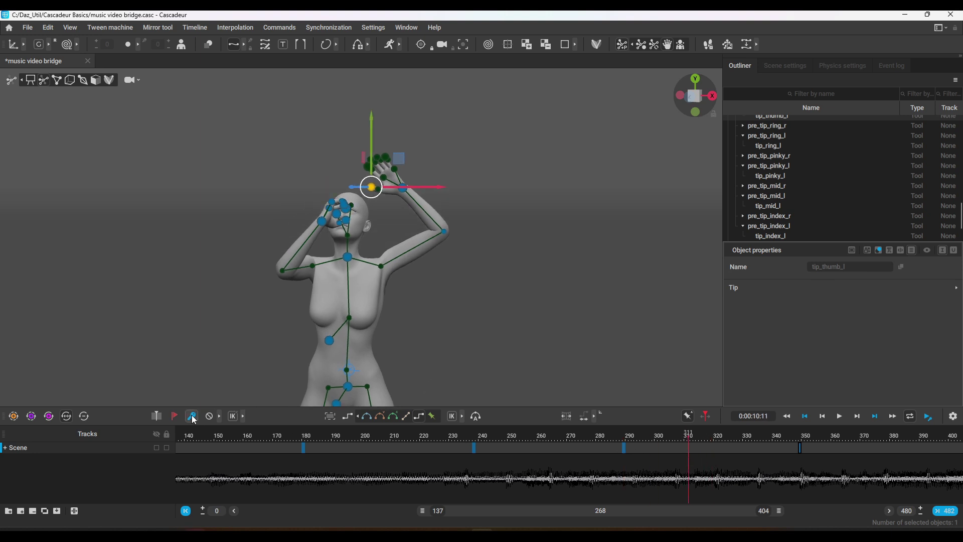
pyautogui.click(191, 416)
pyautogui.click(403, 188)
pyautogui.moveTo(449, 215); pyautogui.dragTo(321, 192, button='right')
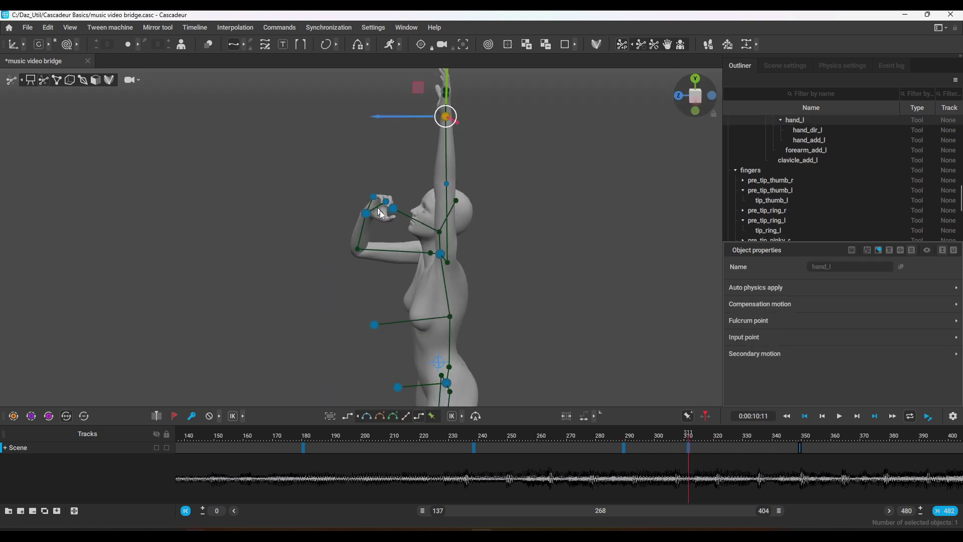
pyautogui.moveTo(378, 206); pyautogui.dragTo(389, 203, button='right')
pyautogui.moveTo(417, 88); pyautogui.dragTo(407, 161)
pyautogui.click(47, 28)
pyautogui.click(55, 43)
# - Adjust the right hand near the mouth and move the frame 311 pose onto frame 349
pyautogui.moveTo(281, 191); pyautogui.dragTo(301, 193, button='right')
pyautogui.moveTo(344, 176); pyautogui.dragTo(411, 233)
pyautogui.moveTo(321, 281); pyautogui.dragTo(437, 287, button='right')
pyautogui.click(387, 135)
pyautogui.moveTo(402, 161); pyautogui.dragTo(410, 151, button='right')
pyautogui.moveTo(689, 446); pyautogui.dragTo(799, 452, button='middle')
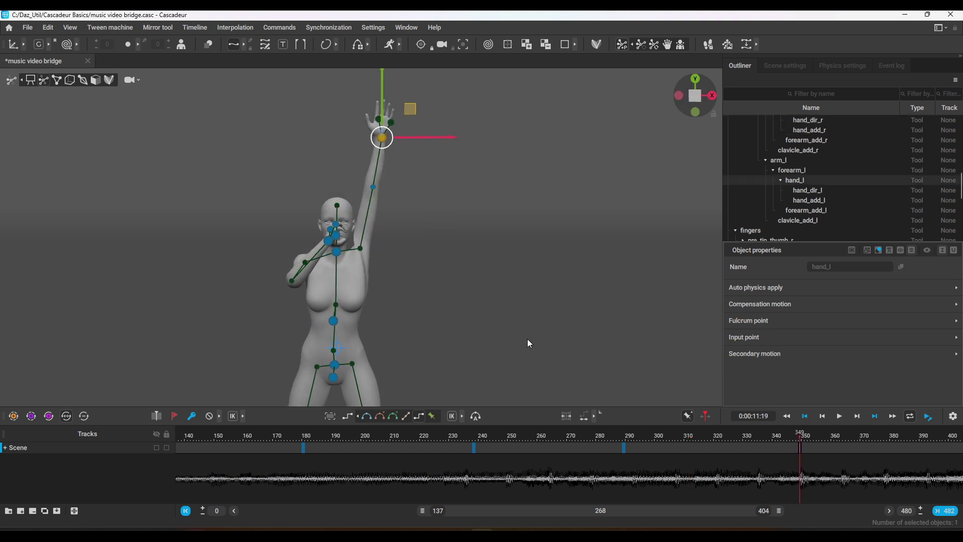
# - Shift the pelvis direction point sideways at frames 289 and 349 to turn the hips
pyautogui.scroll(-3, 528, 343)
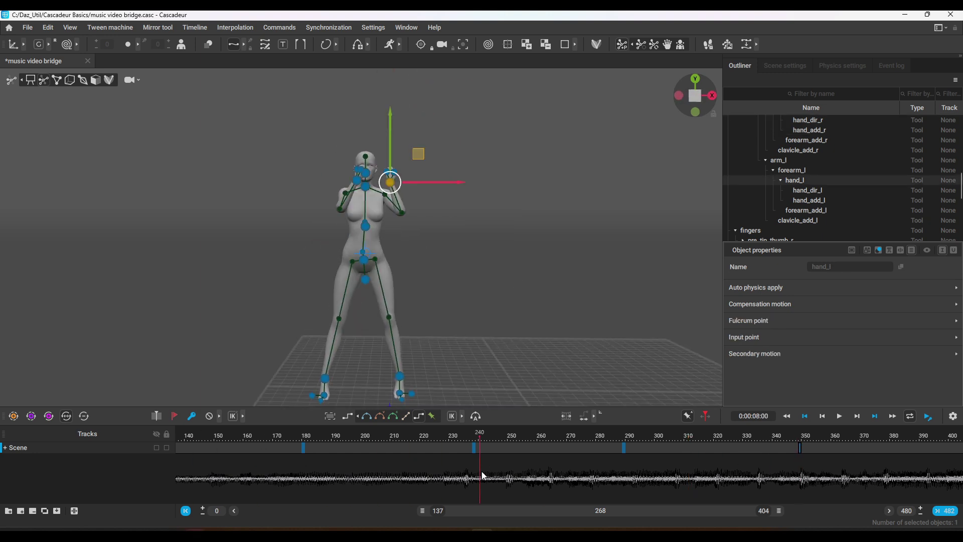
pyautogui.moveTo(481, 472); pyautogui.dragTo(624, 464)
pyautogui.moveTo(494, 361); pyautogui.dragTo(446, 393, button='right')
pyautogui.scroll(3, 442, 384)
pyautogui.click(353, 243)
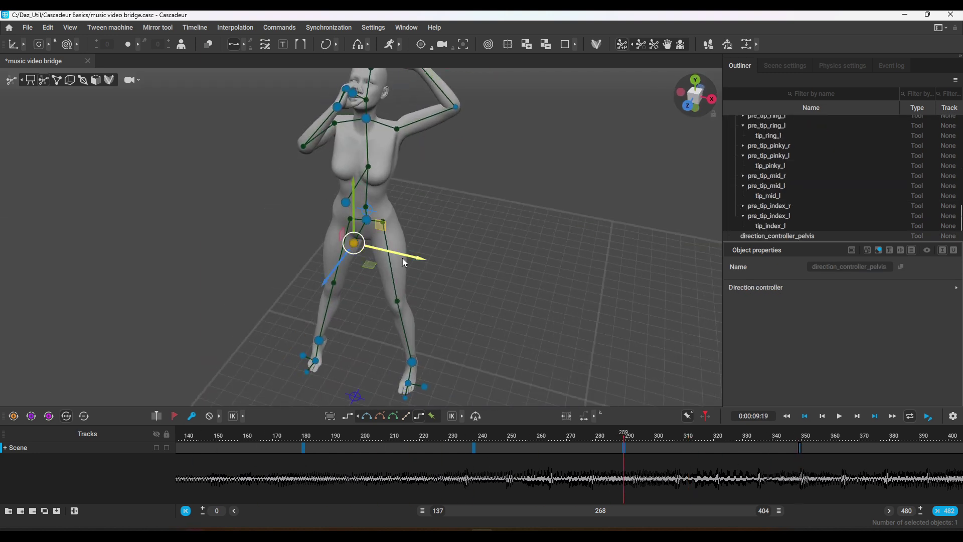
pyautogui.moveTo(792, 470); pyautogui.dragTo(800, 470)
pyautogui.keyDown('shift'); pyautogui.click(354, 242); pyautogui.keyUp('shift')
pyautogui.moveTo(393, 252); pyautogui.dragTo(387, 251)
pyautogui.moveTo(507, 296); pyautogui.dragTo(472, 260, button='right')
# - Show frames 213 to 480 on the timeline and play the animation from about frame 238
pyautogui.moveTo(558, 511); pyautogui.dragTo(655, 525)
pyautogui.click(248, 471)
pyautogui.click(839, 416)
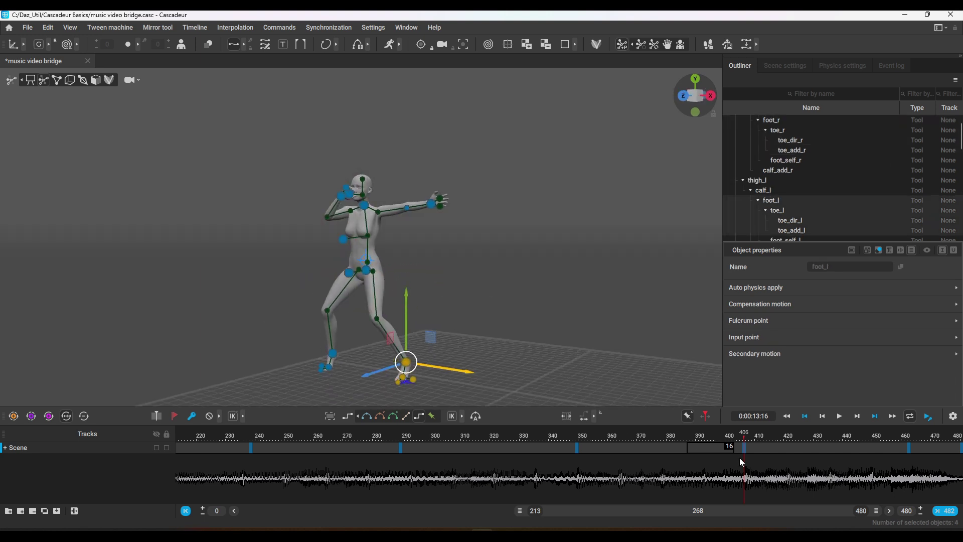
# - Turn the left hand at frame 462 by moving its two direction points together
pyautogui.click(909, 479)
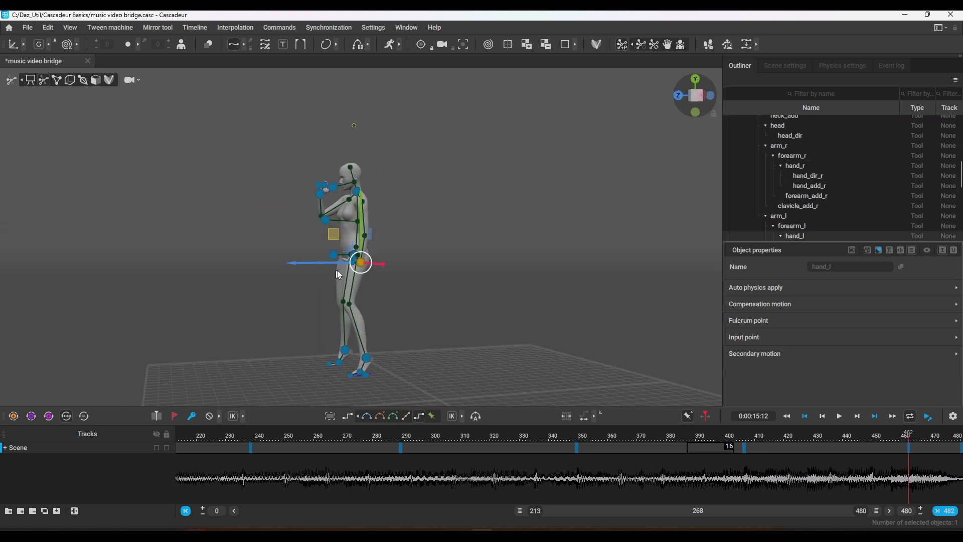
pyautogui.scroll(5, 337, 271)
pyautogui.moveTo(268, 361); pyautogui.dragTo(320, 368)
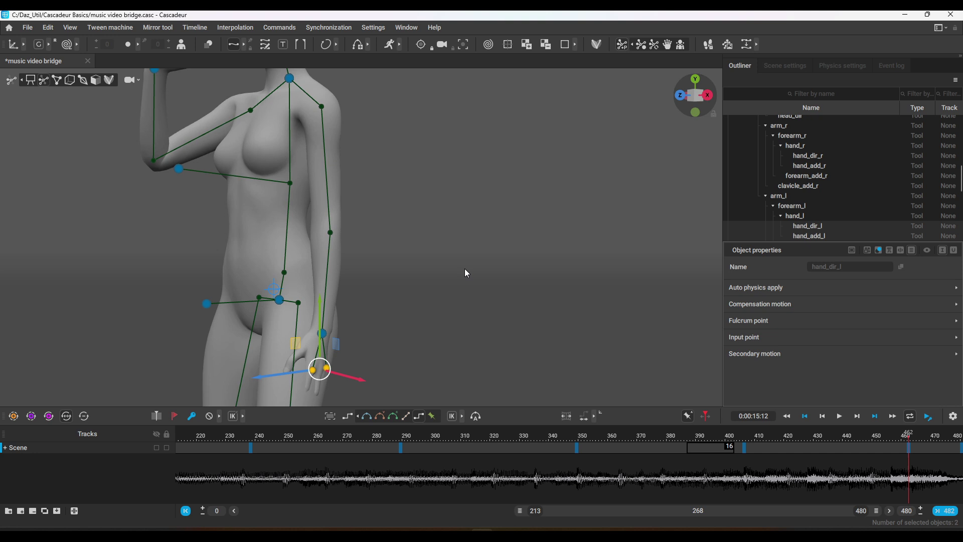
pyautogui.keyDown('alt'); pyautogui.moveTo(466, 273); pyautogui.dragTo(394, 300); pyautogui.keyUp('alt')
pyautogui.moveTo(321, 305); pyautogui.dragTo(362, 302)
pyautogui.moveTo(325, 326); pyautogui.dragTo(479, 353, button='right')
pyautogui.scroll(-5, 547, 299)
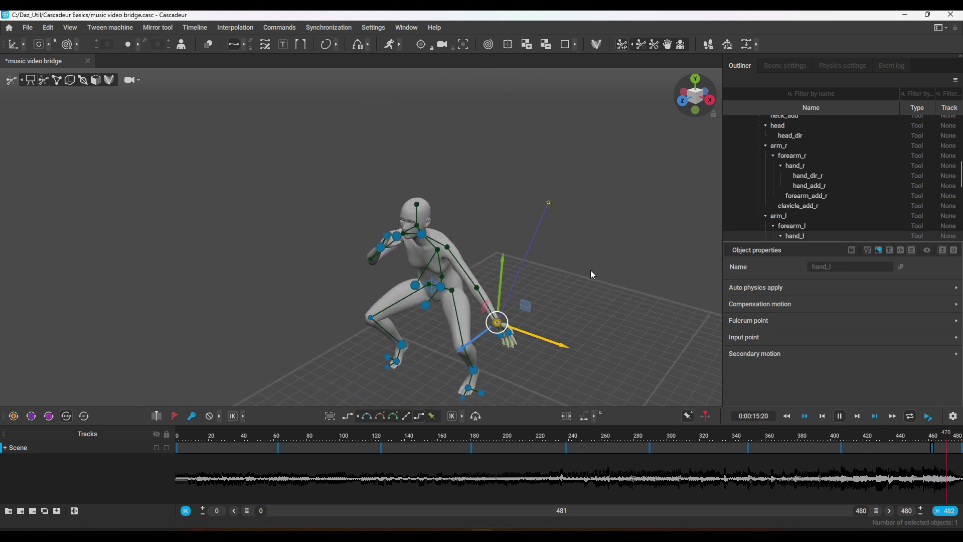
# - Stop playback and copy the frame 238 pose to a new key around frame 267
pyautogui.click(840, 417)
pyautogui.click(895, 447)
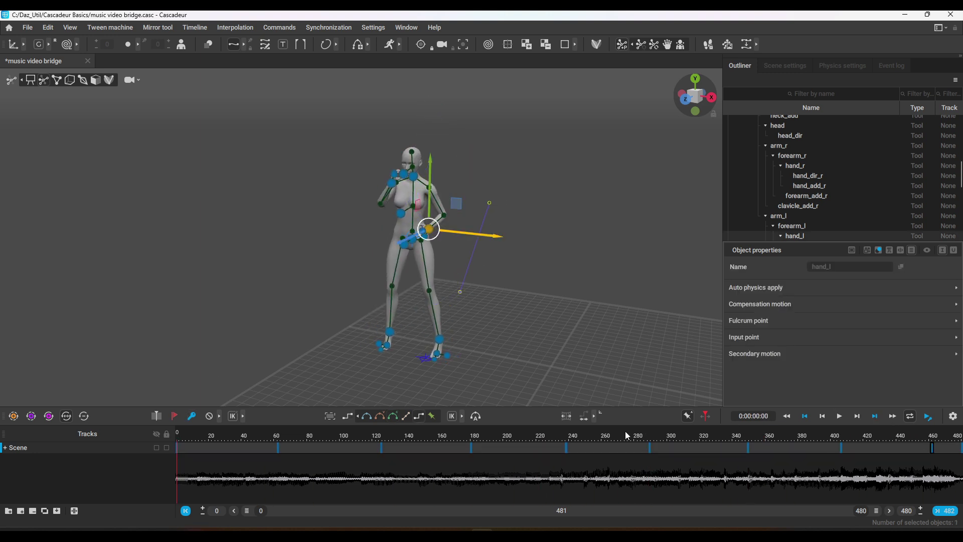
pyautogui.click(567, 448)
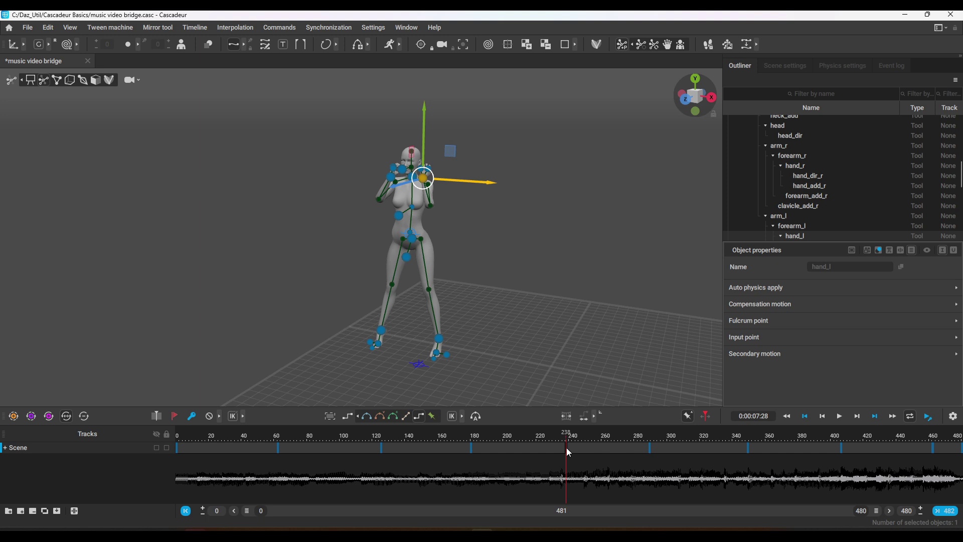
pyautogui.moveTo(567, 448); pyautogui.dragTo(614, 451)
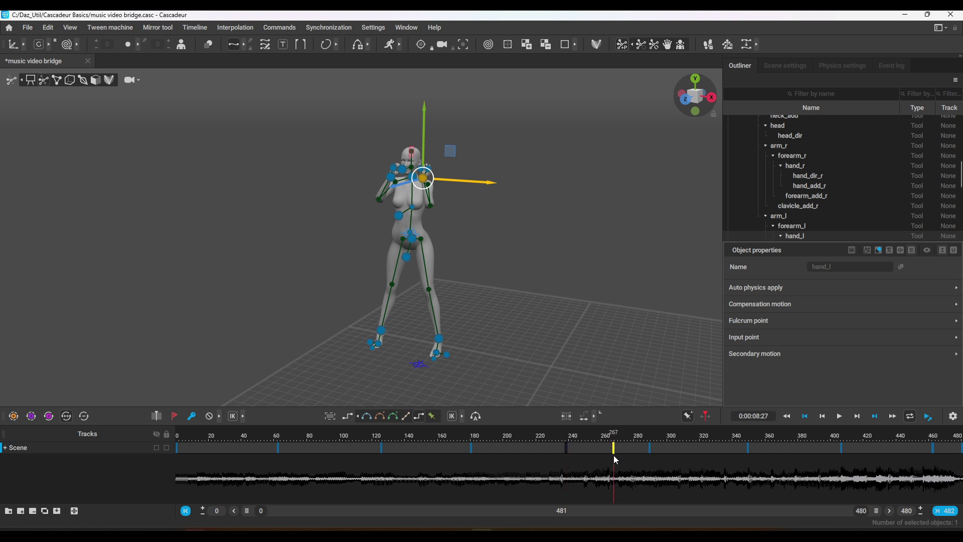
pyautogui.click(839, 420)
# - Scrub through the animation to compare the key poses and raise the pelvis slightly at frame 406
pyautogui.click(841, 450)
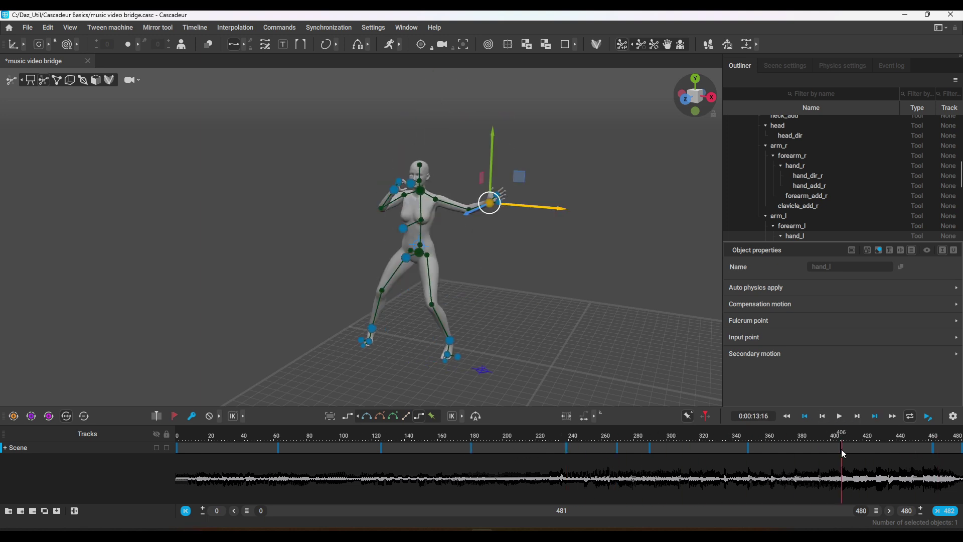
pyautogui.moveTo(178, 446); pyautogui.dragTo(932, 465)
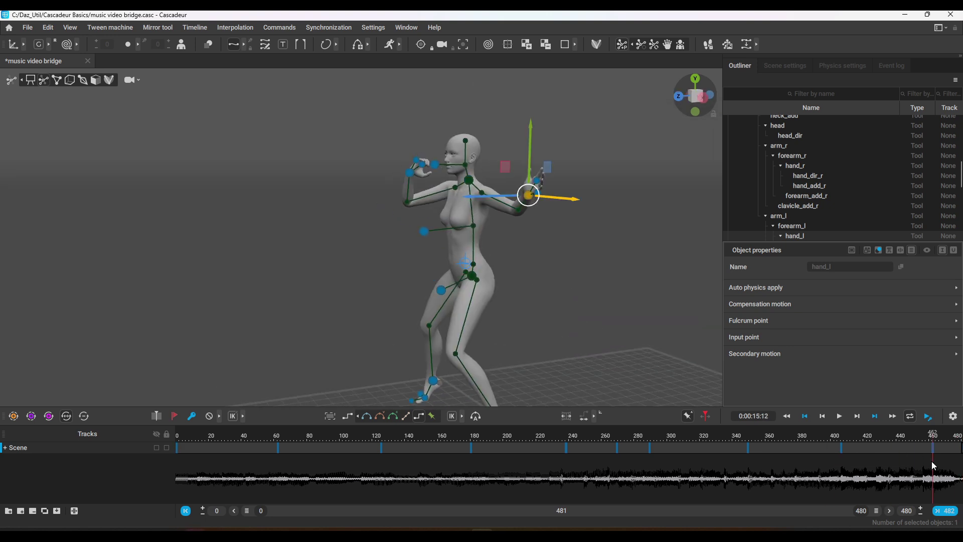
pyautogui.moveTo(844, 455); pyautogui.dragTo(842, 453)
pyautogui.hotkey('ctrl', 'a')
pyautogui.click(471, 276)
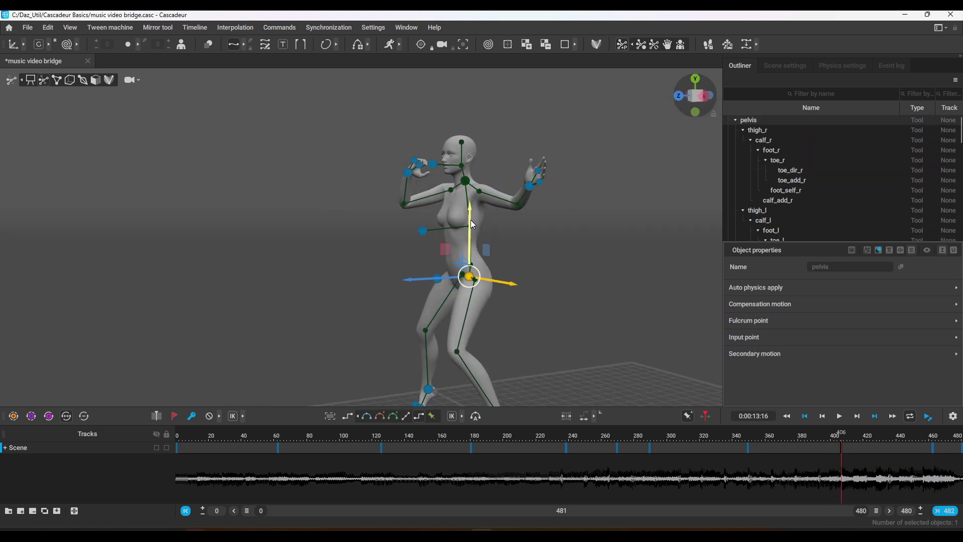
pyautogui.moveTo(470, 217); pyautogui.dragTo(470, 208)
pyautogui.keyDown('alt'); pyautogui.moveTo(506, 246); pyautogui.dragTo(652, 269); pyautogui.keyUp('alt')
# - Reposition the pelvis and the upper-body points at frame 462
pyautogui.moveTo(842, 457); pyautogui.dragTo(933, 458)
pyautogui.moveTo(444, 241); pyautogui.dragTo(442, 247)
pyautogui.moveTo(306, 88); pyautogui.dragTo(640, 295)
pyautogui.moveTo(439, 241); pyautogui.dragTo(447, 254)
pyautogui.moveTo(338, 120); pyautogui.dragTo(629, 324)
pyautogui.moveTo(436, 248); pyautogui.dragTo(416, 225)
pyautogui.keyDown('alt'); pyautogui.moveTo(472, 266); pyautogui.dragTo(446, 171); pyautogui.keyUp('alt')
# - Refine the head and arm points in the frame 462 pose
pyautogui.click(339, 280)
pyautogui.click(375, 107)
pyautogui.moveTo(439, 126)
pyautogui.mouseDown()
pyautogui.moveTo(435, 133)
pyautogui.moveTo(450, 138)
pyautogui.mouseUp()
pyautogui.click(499, 169)
pyautogui.click(480, 184)
pyautogui.moveTo(393, 147); pyautogui.dragTo(390, 149)
pyautogui.click(434, 160)
# - Rotate the right hand at frame 462
pyautogui.moveTo(406, 132); pyautogui.dragTo(216, 291)
pyautogui.click(414, 174)
pyautogui.press('e')
pyautogui.moveTo(358, 305); pyautogui.dragTo(294, 289)
pyautogui.press('w')
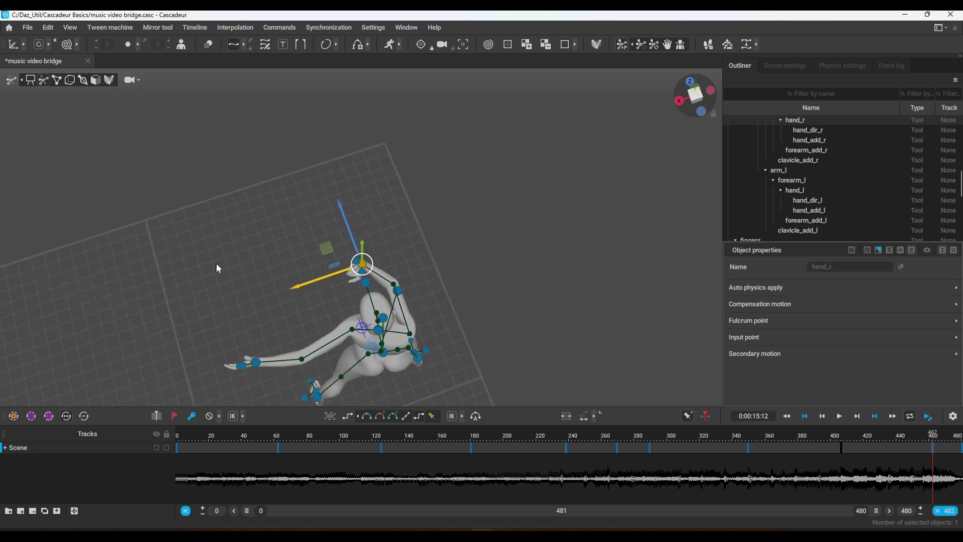
pyautogui.click(405, 176)
pyautogui.keyDown('alt'); pyautogui.moveTo(217, 269); pyautogui.dragTo(532, 220); pyautogui.keyUp('alt')
pyautogui.click(417, 172)
# - Check the leg pose at frame 62 and rotate the right foot at frame 125
pyautogui.click(961, 437)
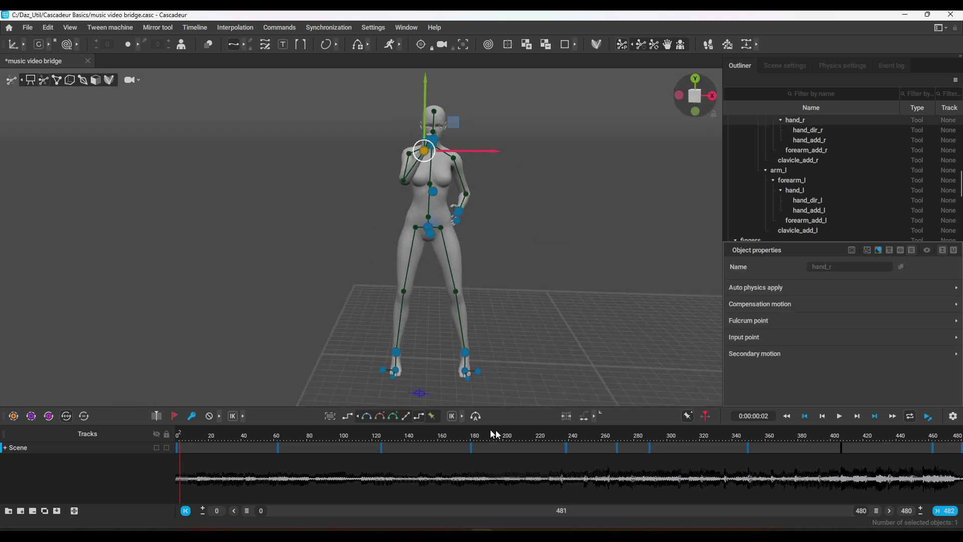
pyautogui.click(573, 323)
pyautogui.click(275, 456)
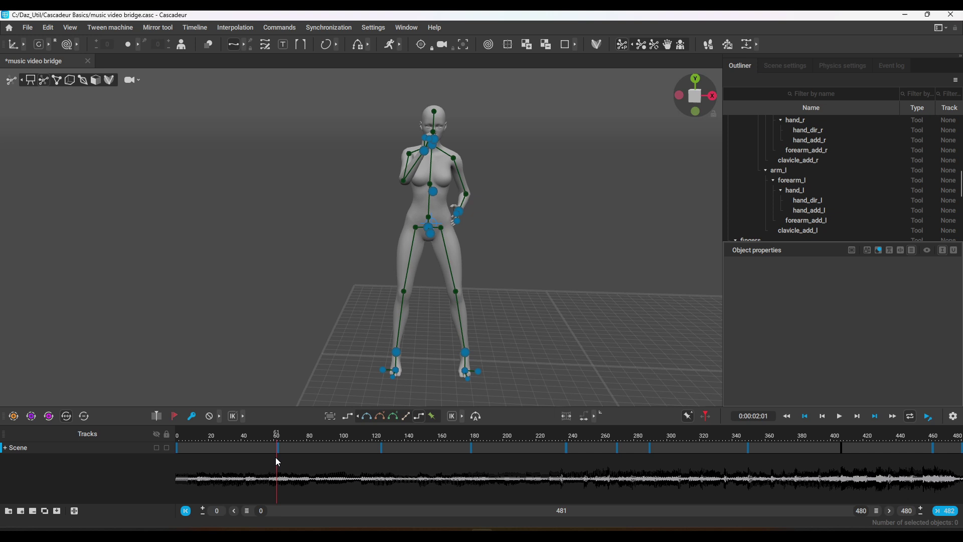
pyautogui.click(278, 447)
pyautogui.keyDown('alt'); pyautogui.moveTo(539, 259); pyautogui.dragTo(498, 297); pyautogui.keyUp('alt')
pyautogui.scroll(3, 499, 297)
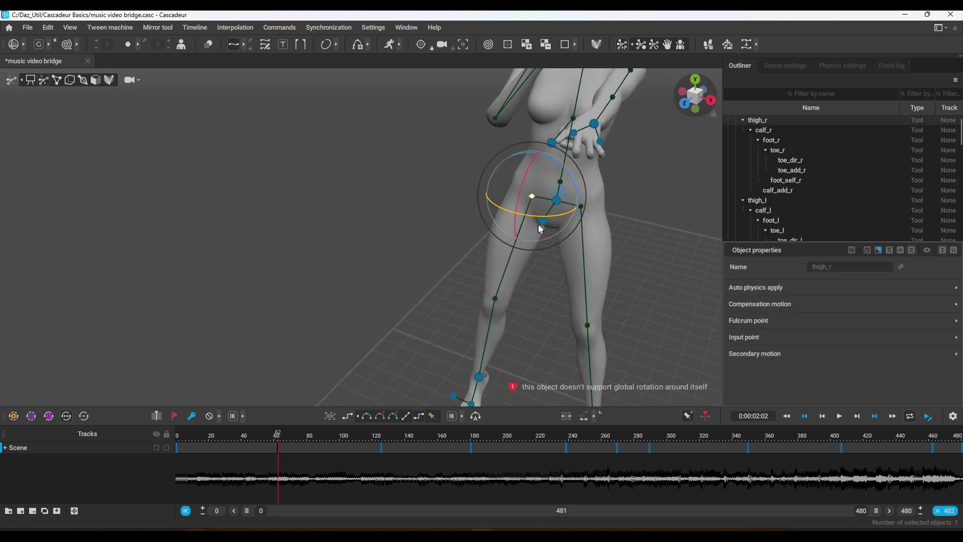
pyautogui.keyDown('alt'); pyautogui.moveTo(444, 356); pyautogui.dragTo(443, 328, button='middle'); pyautogui.keyUp('alt')
pyautogui.moveTo(279, 461); pyautogui.dragTo(382, 462)
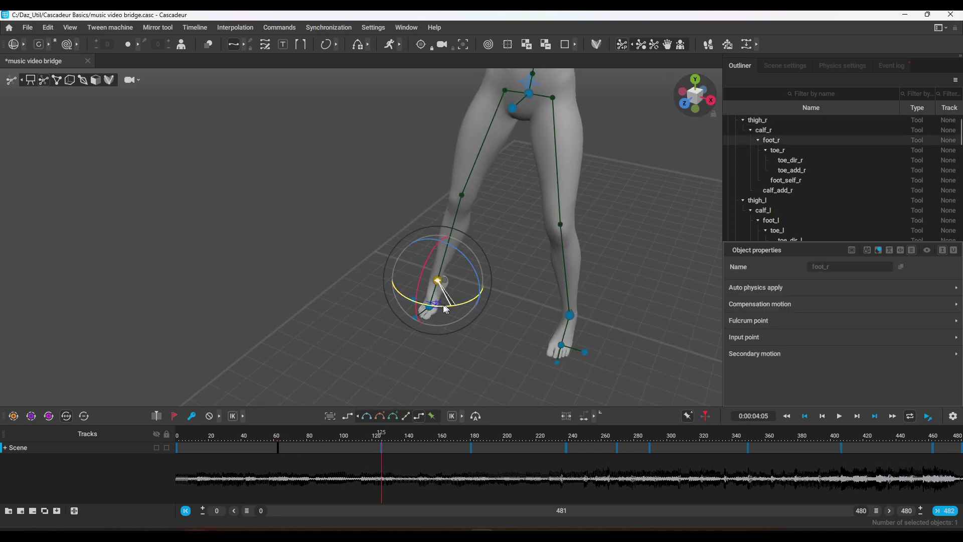
pyautogui.scroll(-3, 468, 326)
pyautogui.keyDown('alt'); pyautogui.moveTo(445, 305); pyautogui.dragTo(381, 312); pyautogui.keyUp('alt')
# - Shift the chest and pelvis direction points sideways in the frame 125 pose to turn the torso and hips
pyautogui.click(441, 217)
pyautogui.keyDown('alt'); pyautogui.moveTo(334, 288); pyautogui.dragTo(396, 296); pyautogui.keyUp('alt')
pyautogui.keyDown('alt'); pyautogui.moveTo(380, 236); pyautogui.dragTo(311, 290, button='middle'); pyautogui.keyUp('alt')
pyautogui.press('w')
pyautogui.scroll(3, 311, 291)
pyautogui.click(289, 459)
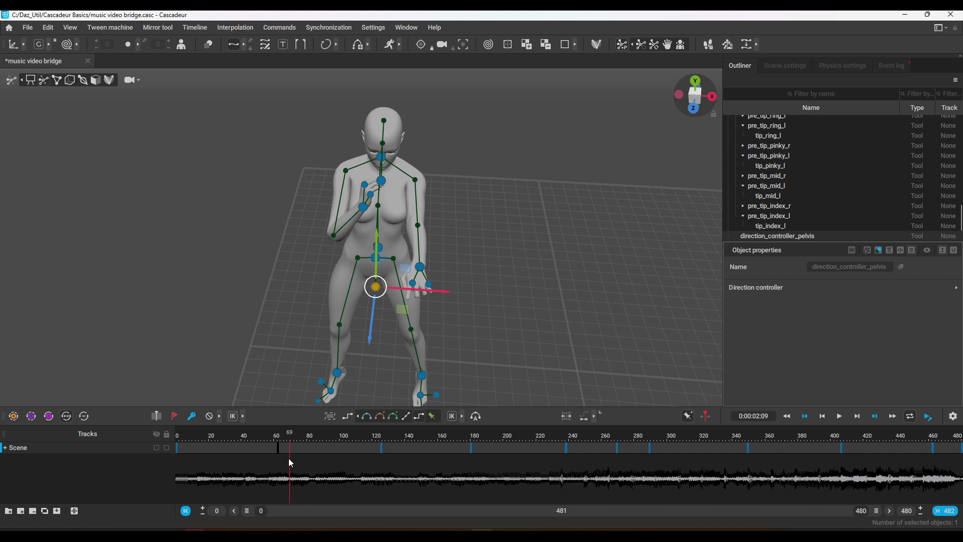
pyautogui.keyDown('alt'); pyautogui.moveTo(290, 324); pyautogui.dragTo(246, 306); pyautogui.keyUp('alt')
pyautogui.click(374, 248)
pyautogui.moveTo(427, 260); pyautogui.dragTo(415, 258)
pyautogui.click(382, 460)
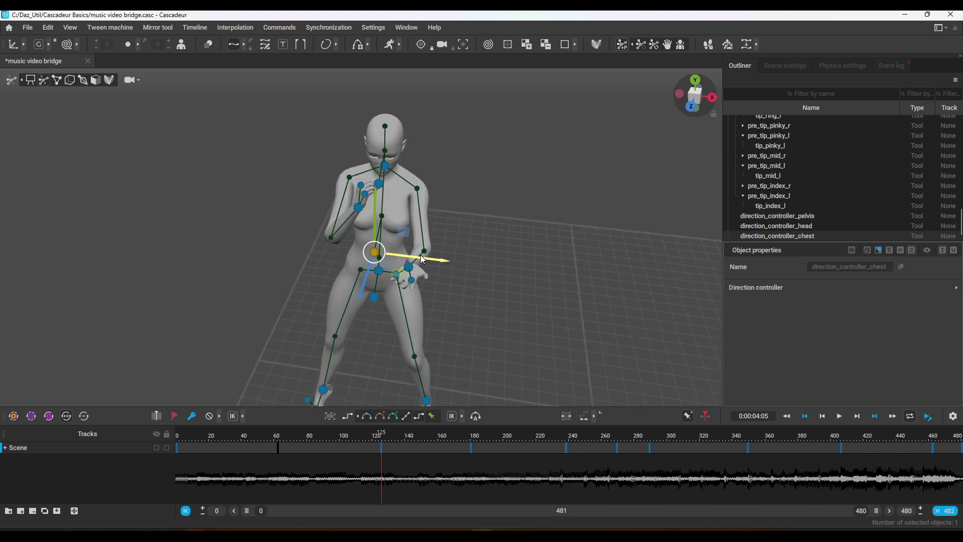
pyautogui.moveTo(425, 304); pyautogui.dragTo(435, 305)
# - Move the left foot outward at frame 125 and adjust the toe points
pyautogui.keyDown('alt'); pyautogui.moveTo(466, 362); pyautogui.dragTo(460, 335); pyautogui.keyUp('alt')
pyautogui.keyDown('alt'); pyautogui.moveTo(460, 335); pyautogui.dragTo(464, 225, button='middle'); pyautogui.keyUp('alt')
pyautogui.click(428, 292)
pyautogui.click(479, 296)
pyautogui.moveTo(476, 297); pyautogui.dragTo(496, 295)
pyautogui.keyDown('alt'); pyautogui.moveTo(577, 351); pyautogui.dragTo(466, 319); pyautogui.keyUp('alt')
pyautogui.click(454, 364)
pyautogui.keyDown('alt'); pyautogui.moveTo(454, 351); pyautogui.dragTo(467, 348); pyautogui.keyUp('alt')
pyautogui.click(393, 337)
# - Lower the chest direction point slightly in the frame 180 pose
pyautogui.click(472, 460)
pyautogui.scroll(-5, 329, 299)
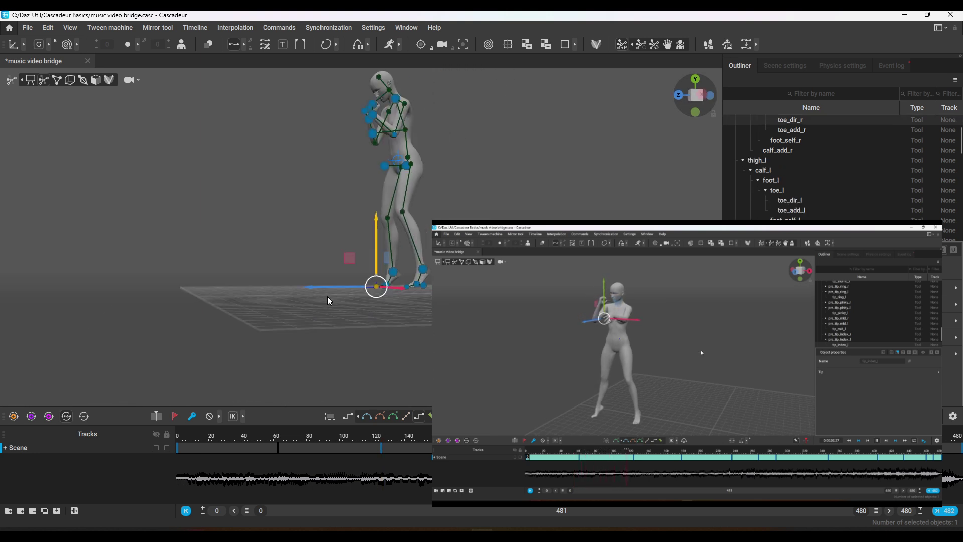
pyautogui.scroll(4, 344, 286)
pyautogui.click(393, 235)
pyautogui.keyDown('alt'); pyautogui.moveTo(344, 286); pyautogui.dragTo(354, 285); pyautogui.keyUp('alt')
pyautogui.click(372, 164)
pyautogui.keyDown('alt'); pyautogui.moveTo(374, 169); pyautogui.dragTo(357, 223, button='middle'); pyautogui.keyUp('alt')
pyautogui.moveTo(329, 198); pyautogui.dragTo(330, 204)
# - Shift the pelvis direction point sideways at frame 180 and reposition the upper-body points as a group
pyautogui.keyDown('alt'); pyautogui.moveTo(330, 230); pyautogui.dragTo(371, 239); pyautogui.keyUp('alt')
pyautogui.click(380, 280)
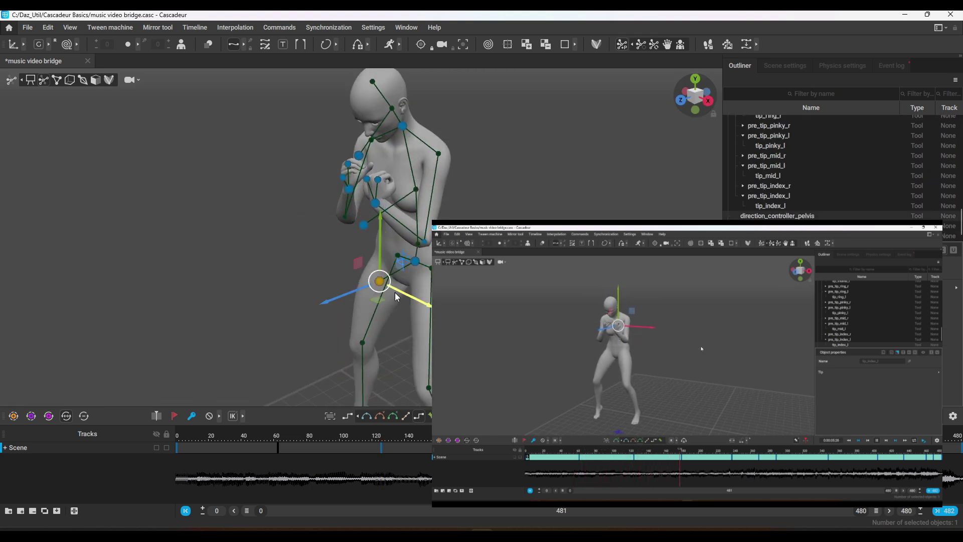
pyautogui.moveTo(396, 294); pyautogui.dragTo(390, 293)
pyautogui.keyDown('alt'); pyautogui.moveTo(390, 311); pyautogui.dragTo(346, 304); pyautogui.keyUp('alt')
pyautogui.moveTo(261, 80); pyautogui.dragTo(501, 218)
pyautogui.moveTo(389, 108); pyautogui.dragTo(376, 115)
pyautogui.click(301, 245)
pyautogui.scroll(-4, 311, 251)
pyautogui.keyDown('alt'); pyautogui.moveTo(322, 252); pyautogui.dragTo(442, 258); pyautogui.keyUp('alt')
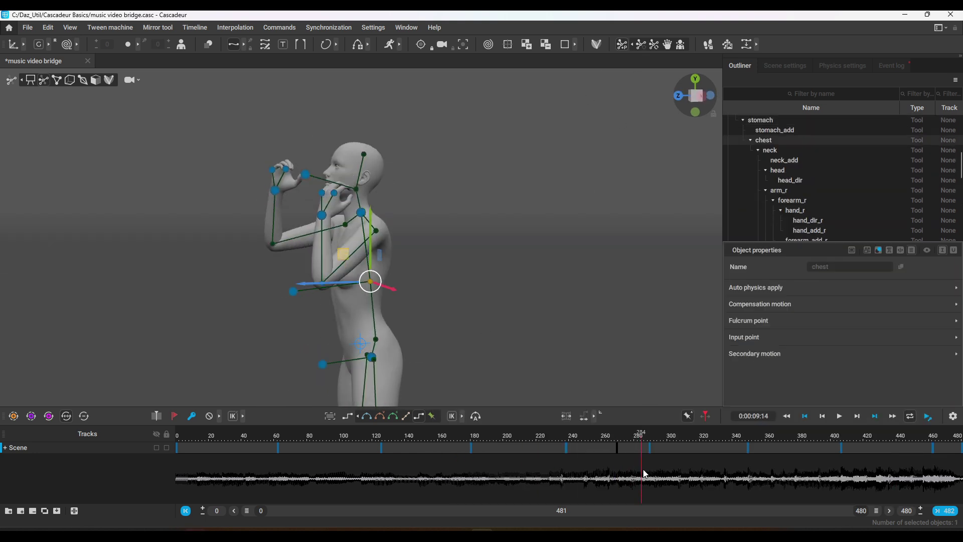
# - Display the finger points at frame 349 and move the raised left hand's index fingertip sideways
pyautogui.click(748, 481)
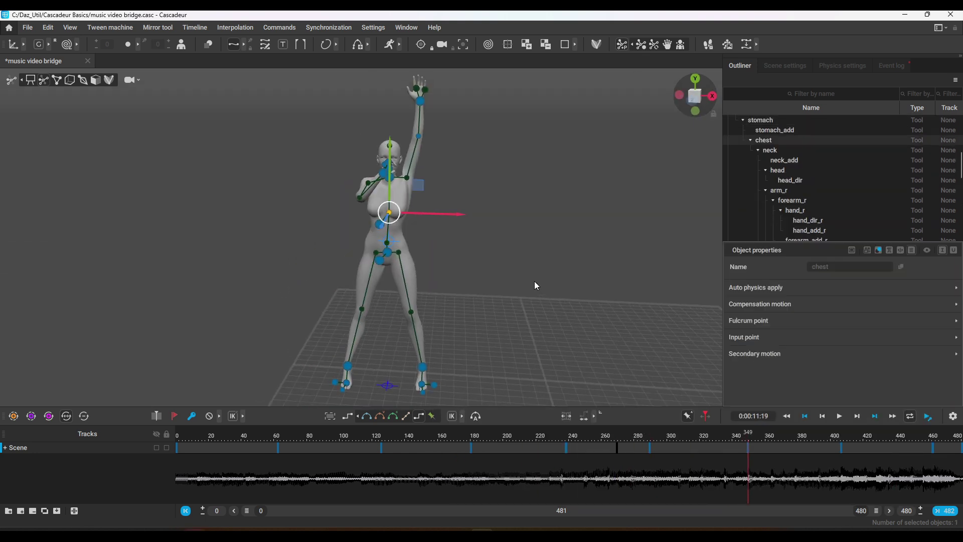
pyautogui.keyDown('alt'); pyautogui.moveTo(469, 99); pyautogui.dragTo(456, 233, button='middle'); pyautogui.keyUp('alt')
pyautogui.scroll(5, 457, 233)
pyautogui.click(667, 45)
pyautogui.scroll(5, 523, 136)
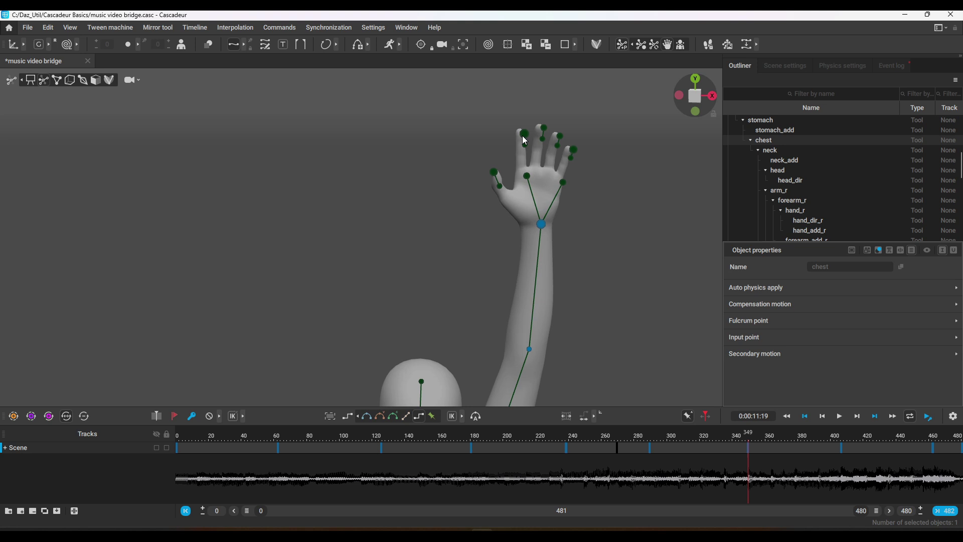
pyautogui.click(522, 135)
pyautogui.moveTo(553, 109); pyautogui.dragTo(526, 108)
pyautogui.scroll(-5, 526, 107)
# - Adjust the left thumb tip at frame 406, and lower the left hand beside the hip in the frame 462 pose
pyautogui.moveTo(748, 448); pyautogui.dragTo(842, 455)
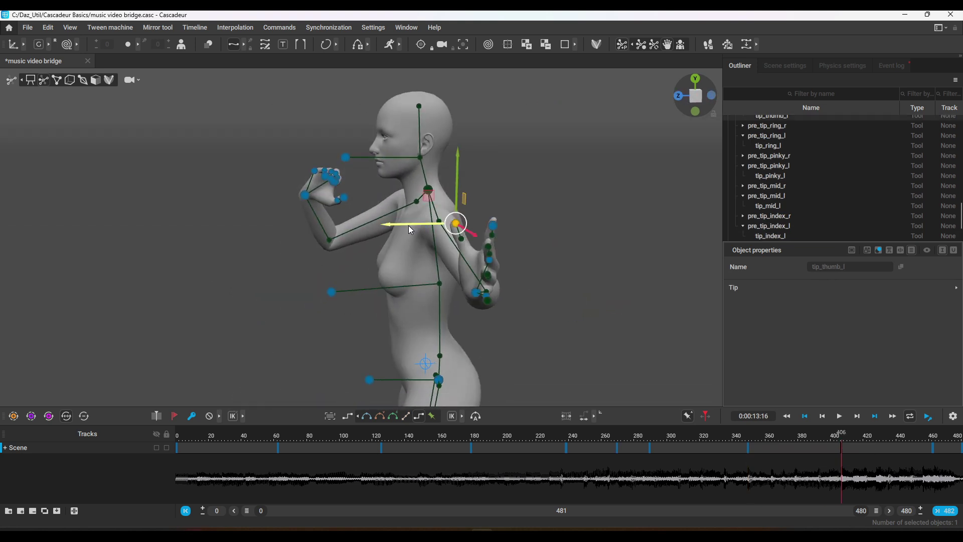
pyautogui.click(933, 461)
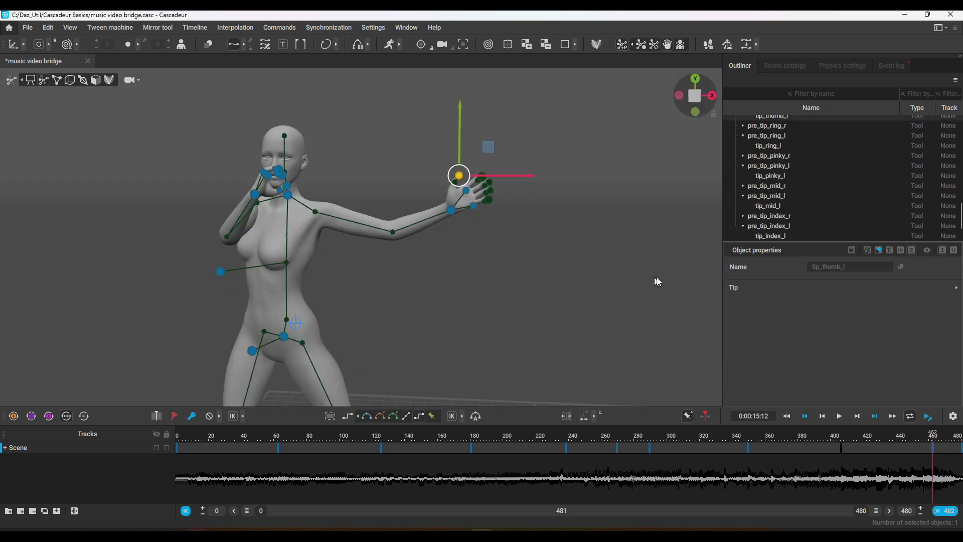
pyautogui.click(504, 134)
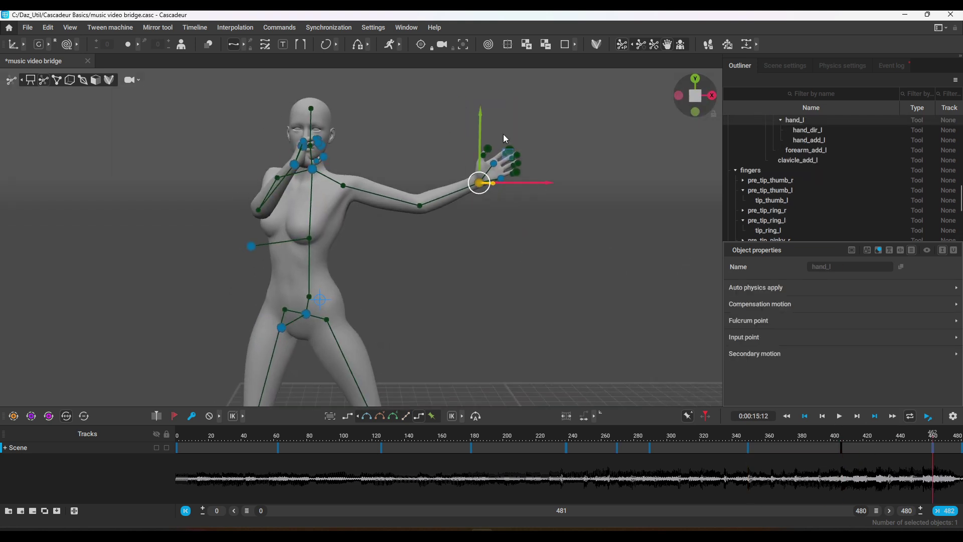
pyautogui.moveTo(504, 133); pyautogui.dragTo(563, 269)
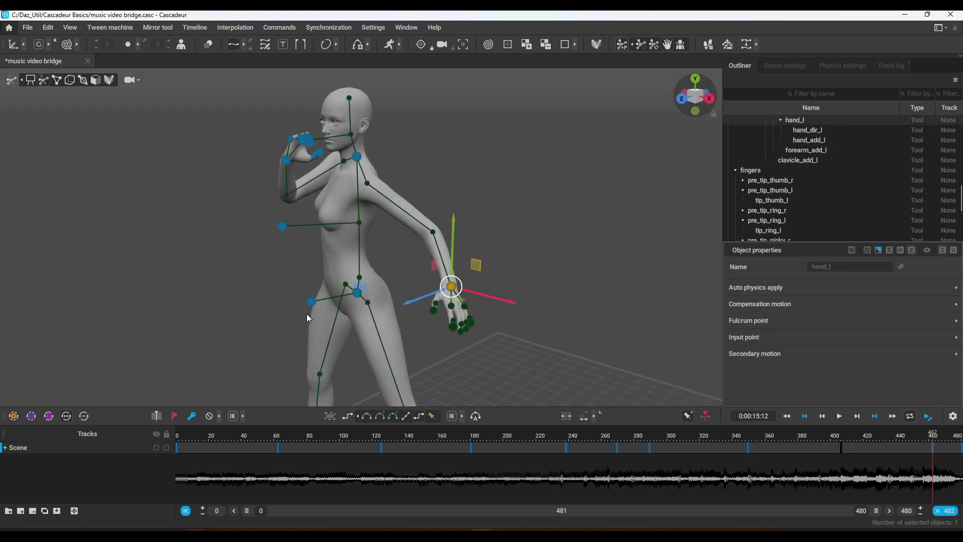
pyautogui.click(265, 234)
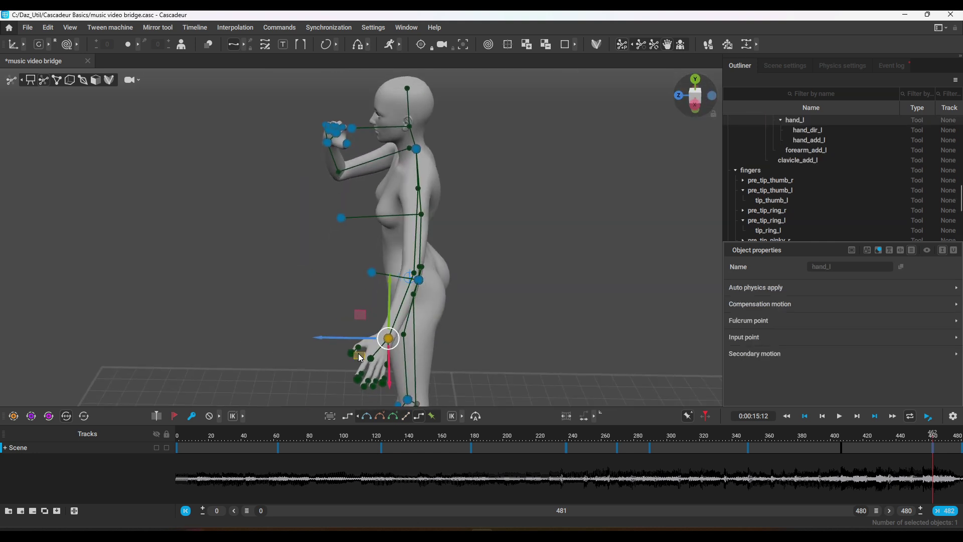
pyautogui.click(15, 47)
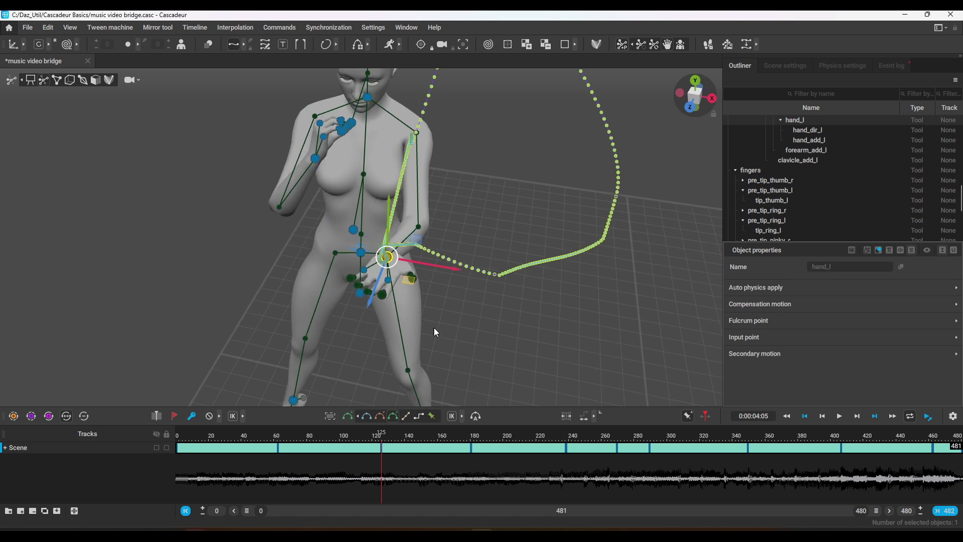
# - Move the left hand out to the side of the waist at frame 125 and rotate it
pyautogui.moveTo(369, 271); pyautogui.dragTo(220, 274)
pyautogui.moveTo(457, 185); pyautogui.dragTo(322, 194)
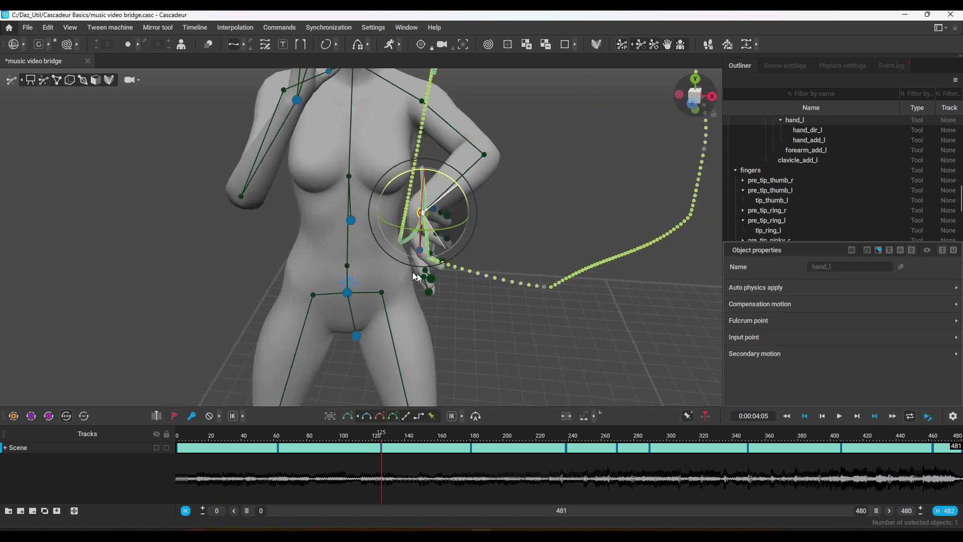
pyautogui.moveTo(412, 272); pyautogui.dragTo(404, 274)
pyautogui.keyDown('alt'); pyautogui.moveTo(371, 272); pyautogui.dragTo(205, 260); pyautogui.keyUp('alt')
# - Show the point controllers at frame 62 and reposition the left hand's fingertip points, moving three of them together
pyautogui.moveTo(390, 457); pyautogui.dragTo(72, 458)
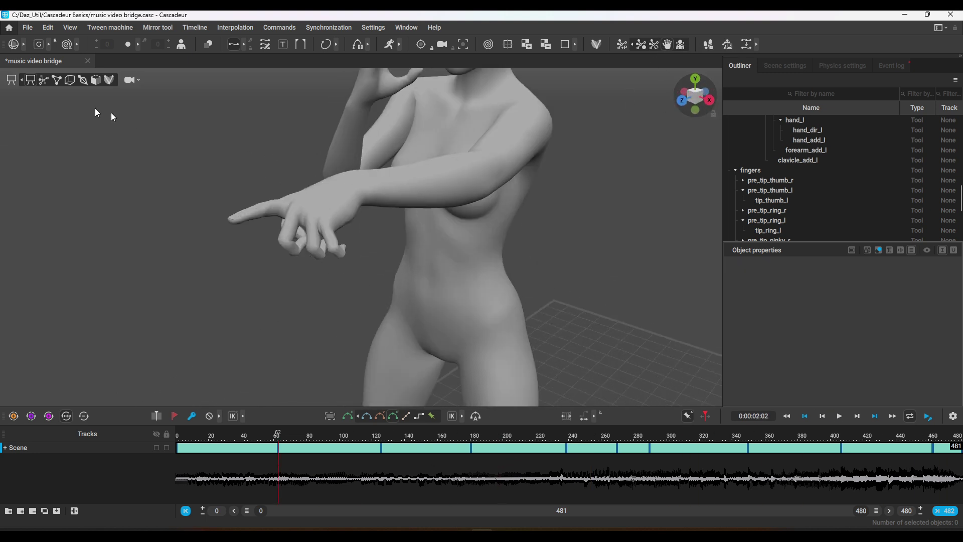
pyautogui.click(44, 80)
pyautogui.keyDown('alt'); pyautogui.moveTo(261, 281); pyautogui.dragTo(151, 211); pyautogui.keyUp('alt')
pyautogui.click(137, 189)
pyautogui.press('w')
pyautogui.keyDown('alt'); pyautogui.moveTo(137, 190); pyautogui.dragTo(232, 164, button='middle'); pyautogui.keyUp('alt')
pyautogui.keyDown('alt'); pyautogui.moveTo(236, 165); pyautogui.dragTo(564, 327); pyautogui.keyUp('alt')
pyautogui.keyDown('alt'); pyautogui.moveTo(565, 327); pyautogui.dragTo(353, 218); pyautogui.keyUp('alt')
pyautogui.click(350, 204)
pyautogui.keyDown('shift'); pyautogui.click(362, 203); pyautogui.keyUp('shift')
pyautogui.keyDown('shift'); pyautogui.click(376, 203); pyautogui.keyUp('shift')
pyautogui.keyDown('alt'); pyautogui.moveTo(282, 255); pyautogui.dragTo(251, 241); pyautogui.keyUp('alt')
pyautogui.moveTo(264, 160); pyautogui.dragTo(238, 184)
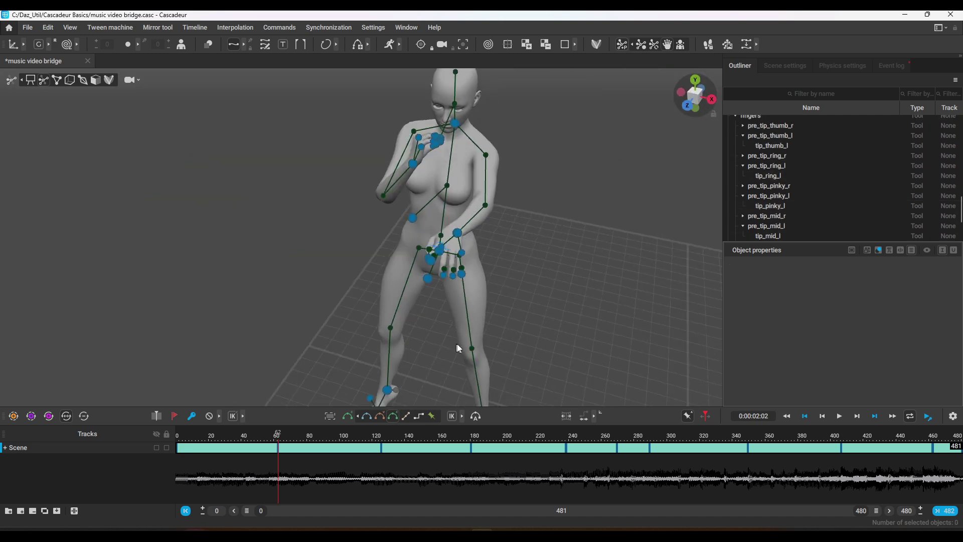
# - Play the animation from the first frame to review the revised hand poses
pyautogui.keyDown('alt'); pyautogui.moveTo(459, 349); pyautogui.dragTo(412, 306); pyautogui.keyUp('alt')
pyautogui.click(178, 436)
pyautogui.scroll(-4, 384, 376)
pyautogui.keyDown('alt'); pyautogui.moveTo(201, 200); pyautogui.dragTo(135, 121); pyautogui.keyUp('alt')
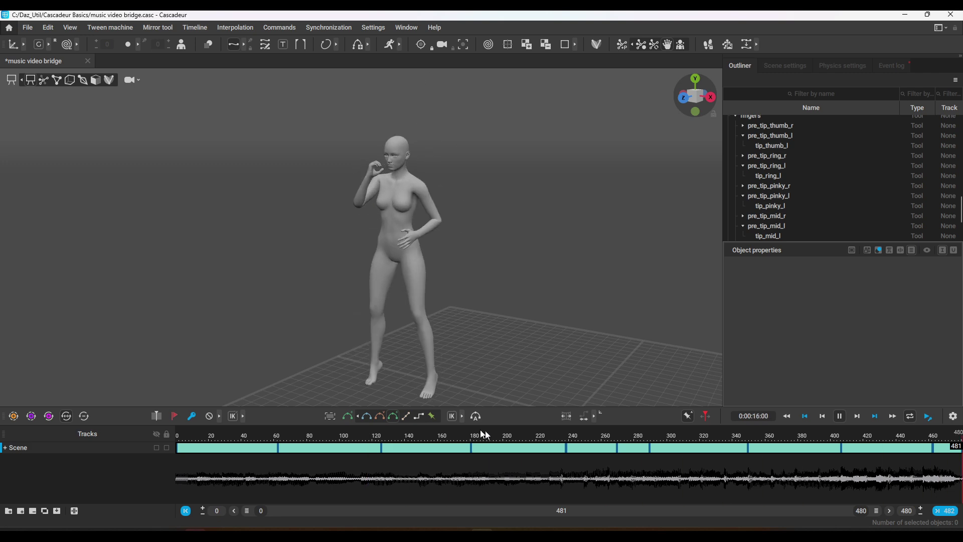
# - Hide the finger points and shift the right-hand and head direction points sideways together at frame 269
pyautogui.moveTo(485, 432); pyautogui.dragTo(618, 467)
pyautogui.click(667, 45)
pyautogui.keyDown('alt'); pyautogui.moveTo(461, 248); pyautogui.dragTo(454, 183); pyautogui.keyUp('alt')
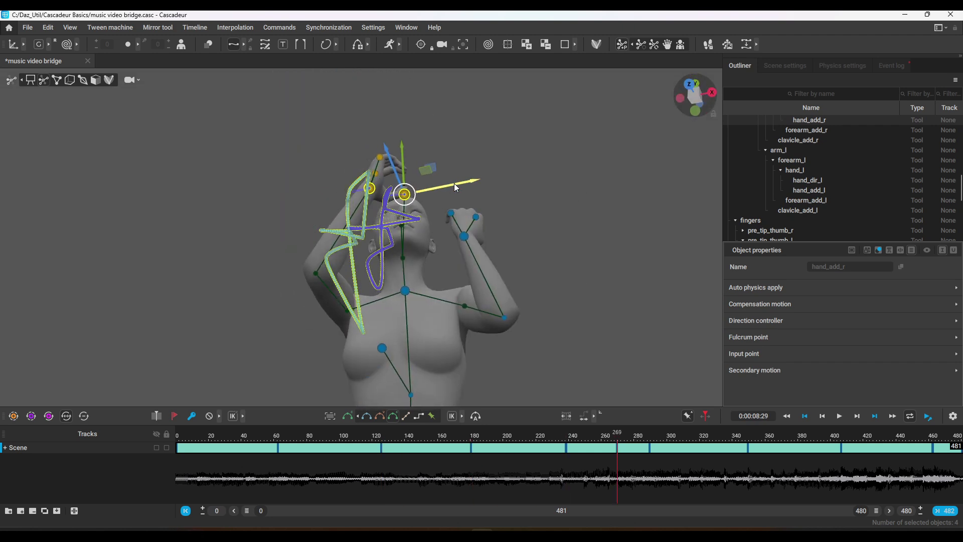
# - Lower the head direction point in the frame 406 pose
pyautogui.click(648, 457)
pyautogui.moveTo(648, 455); pyautogui.dragTo(747, 459)
pyautogui.keyDown('alt'); pyautogui.moveTo(562, 342); pyautogui.dragTo(482, 377); pyautogui.keyUp('alt')
pyautogui.moveTo(749, 458); pyautogui.dragTo(841, 461)
pyautogui.keyDown('alt'); pyautogui.moveTo(657, 276); pyautogui.dragTo(695, 327); pyautogui.keyUp('alt')
pyautogui.moveTo(410, 252); pyautogui.dragTo(378, 228)
pyautogui.keyDown('alt'); pyautogui.moveTo(276, 219); pyautogui.dragTo(331, 201); pyautogui.keyUp('alt')
pyautogui.click(379, 257)
pyautogui.moveTo(376, 204); pyautogui.dragTo(370, 216)
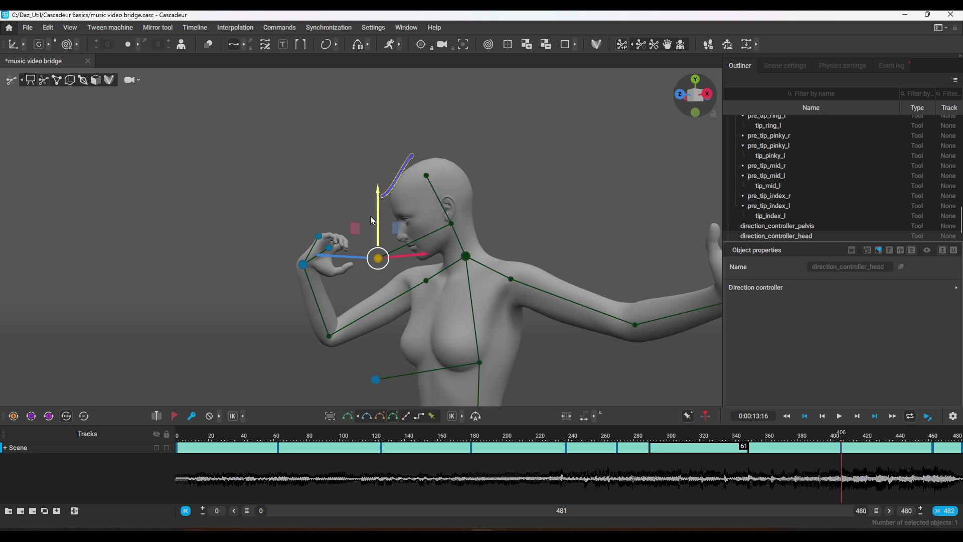
# - Lower the right hand in the frame 406 pose and rotate it at the wrist
pyautogui.click(302, 263)
pyautogui.moveTo(289, 236); pyautogui.dragTo(281, 333)
pyautogui.press('e')
pyautogui.moveTo(326, 307); pyautogui.dragTo(311, 210)
pyautogui.moveTo(369, 281); pyautogui.dragTo(359, 261)
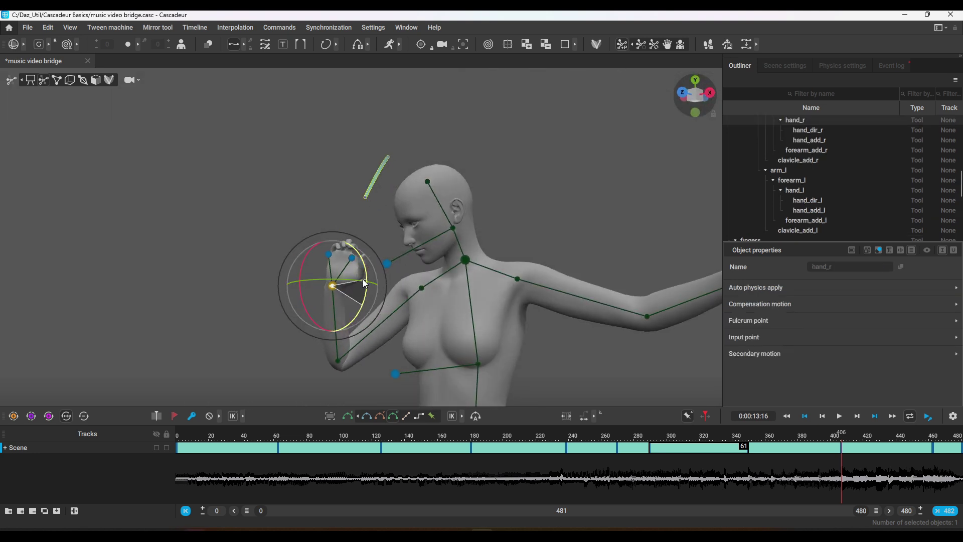
# - Fine-tune the right hand's height and rotation at frame 406, then clear the selection
pyautogui.click(23, 45)
pyautogui.keyDown('alt'); pyautogui.moveTo(301, 250); pyautogui.dragTo(342, 294); pyautogui.keyUp('alt')
pyautogui.click(49, 46)
pyautogui.moveTo(343, 295); pyautogui.dragTo(346, 235, button='right')
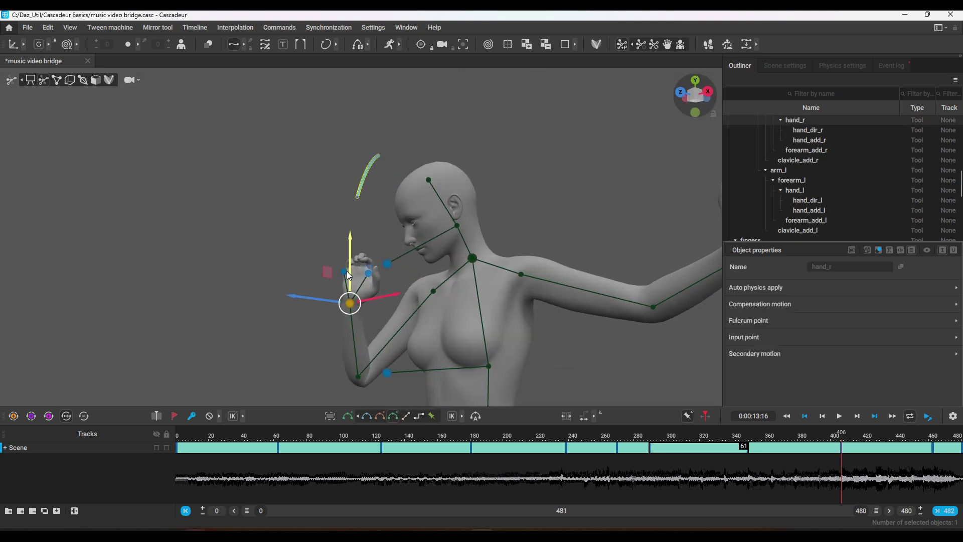
pyautogui.moveTo(348, 275)
pyautogui.keyDown('alt'); pyautogui.mouseDown()
pyautogui.moveTo(344, 325)
pyautogui.moveTo(341, 276)
pyautogui.mouseUp(); pyautogui.keyUp('alt')
pyautogui.click(14, 44)
pyautogui.keyDown('alt'); pyautogui.moveTo(281, 215); pyautogui.dragTo(281, 266); pyautogui.keyUp('alt')
pyautogui.moveTo(340, 266); pyautogui.dragTo(351, 259)
pyautogui.keyDown('alt'); pyautogui.moveTo(387, 311); pyautogui.dragTo(392, 290); pyautogui.keyUp('alt')
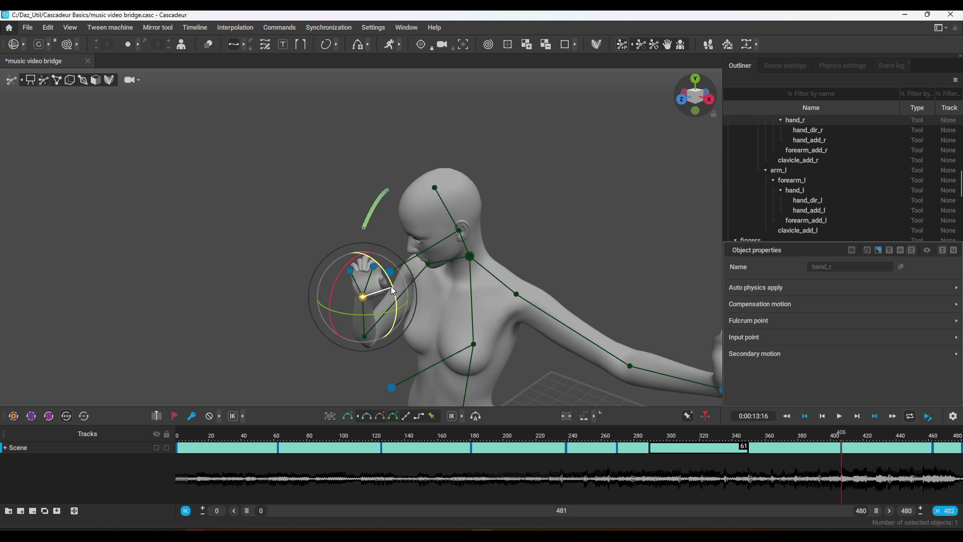
pyautogui.keyDown('alt'); pyautogui.moveTo(251, 291); pyautogui.dragTo(228, 251); pyautogui.keyUp('alt')
pyautogui.click(228, 250)
# - Play the animation from the start to check the changes to the right hand
pyautogui.moveTo(841, 463); pyautogui.dragTo(187, 475)
pyautogui.keyDown('alt'); pyautogui.moveTo(261, 281); pyautogui.dragTo(301, 276); pyautogui.keyUp('alt')
pyautogui.scroll(-5, 301, 276)
pyautogui.click(180, 454)
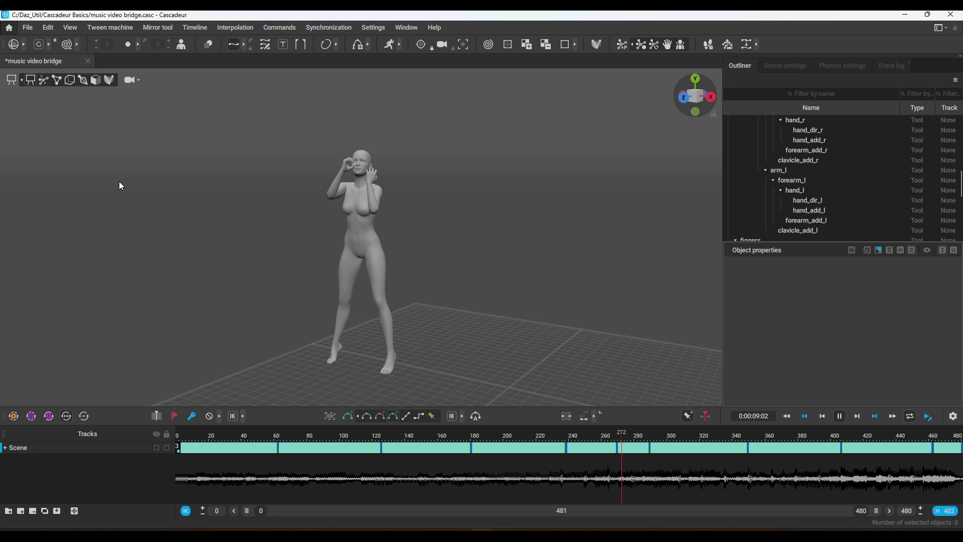
pyautogui.press('space')
# - Move the stomach point backward at frame 238 and adjust the neighbouring hip point
pyautogui.click(395, 250)
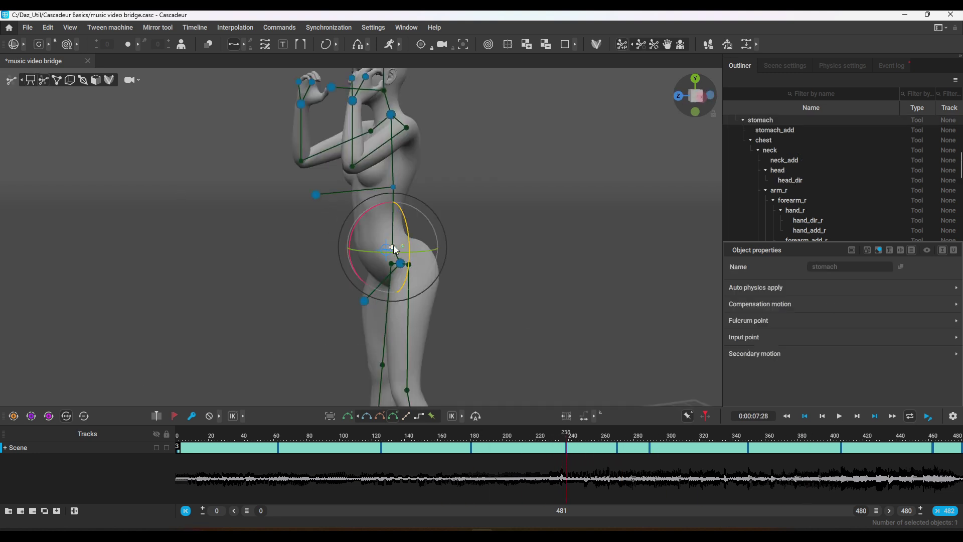
pyautogui.click(15, 50)
pyautogui.moveTo(343, 249); pyautogui.dragTo(401, 257)
pyautogui.click(395, 222)
pyautogui.keyDown('shift'); pyautogui.click(421, 251); pyautogui.keyUp('shift')
pyautogui.click(421, 251)
# - Check the frame 238 pose from the front and play the animation to review the hip movement
pyautogui.press('KP_1')
pyautogui.scroll(-4, 401, 241)
pyautogui.click(526, 253)
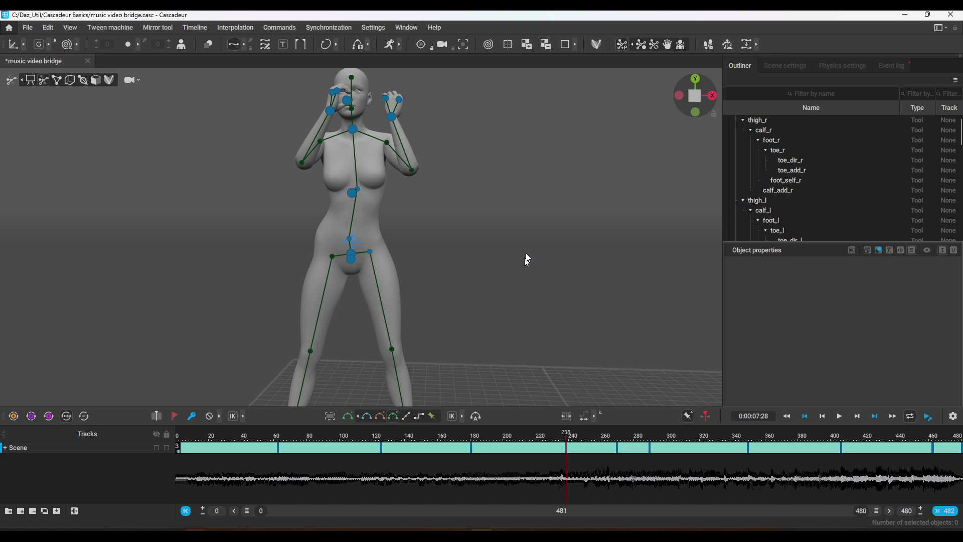
pyautogui.keyDown('alt'); pyautogui.moveTo(526, 253); pyautogui.dragTo(532, 349); pyautogui.keyUp('alt')
pyautogui.hotkey('shift', 'Home')
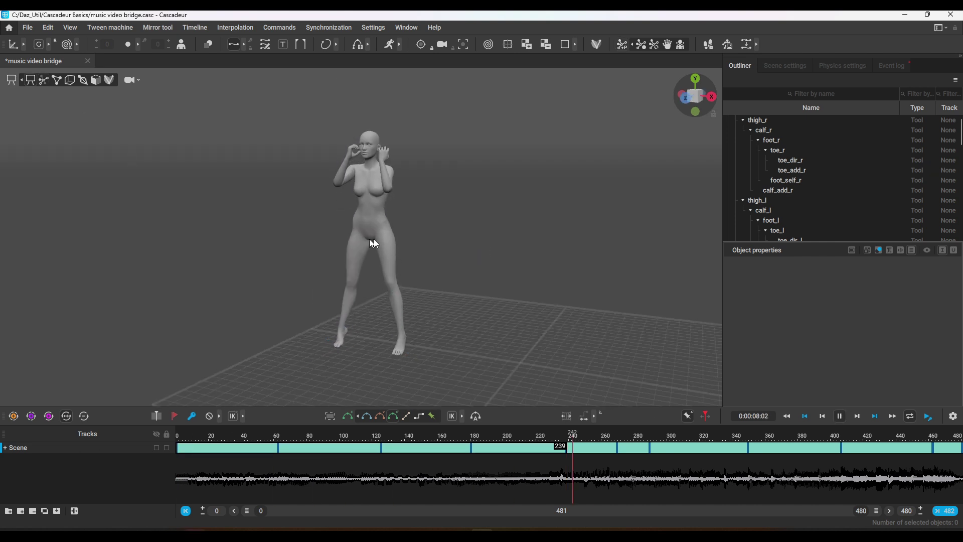
# - Select the upper-body points as a group and adjust their height across the key poses up to frame 462
pyautogui.click(44, 80)
pyautogui.moveTo(291, 106); pyautogui.dragTo(462, 256)
pyautogui.scroll(3, 378, 184)
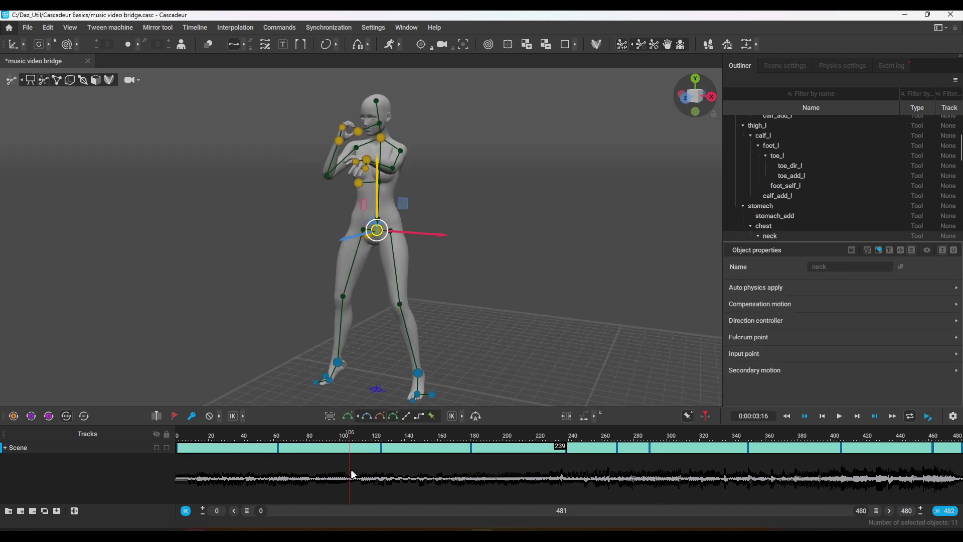
pyautogui.moveTo(353, 475); pyautogui.dragTo(514, 466)
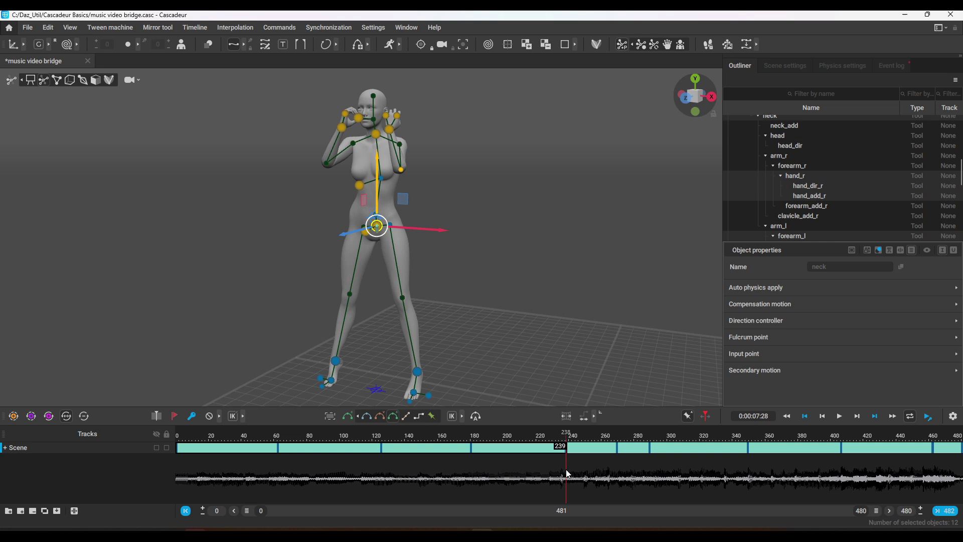
pyautogui.click(652, 474)
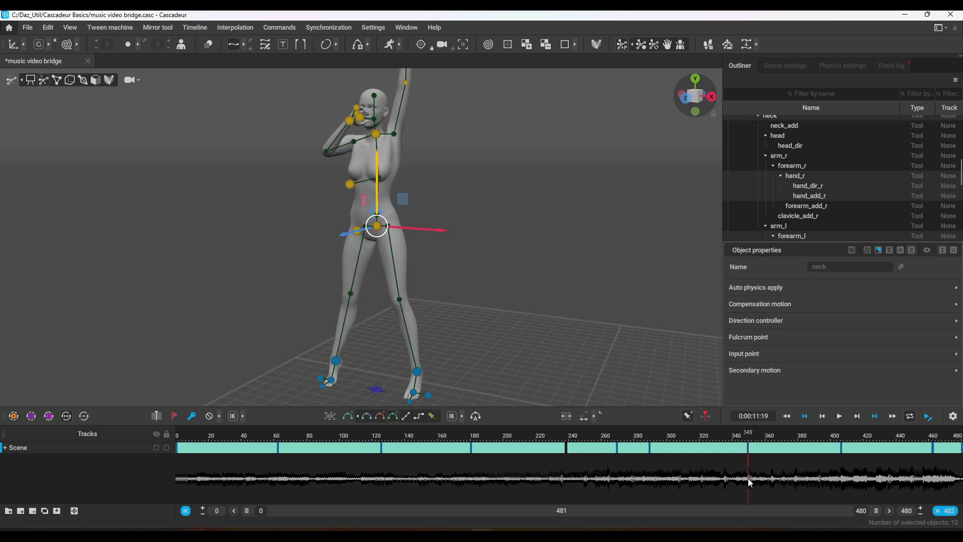
pyautogui.click(842, 477)
pyautogui.moveTo(529, 304); pyautogui.dragTo(424, 280, button='middle')
pyautogui.scroll(-3, 424, 279)
pyautogui.keyDown('alt'); pyautogui.moveTo(424, 280); pyautogui.dragTo(474, 270); pyautogui.keyUp('alt')
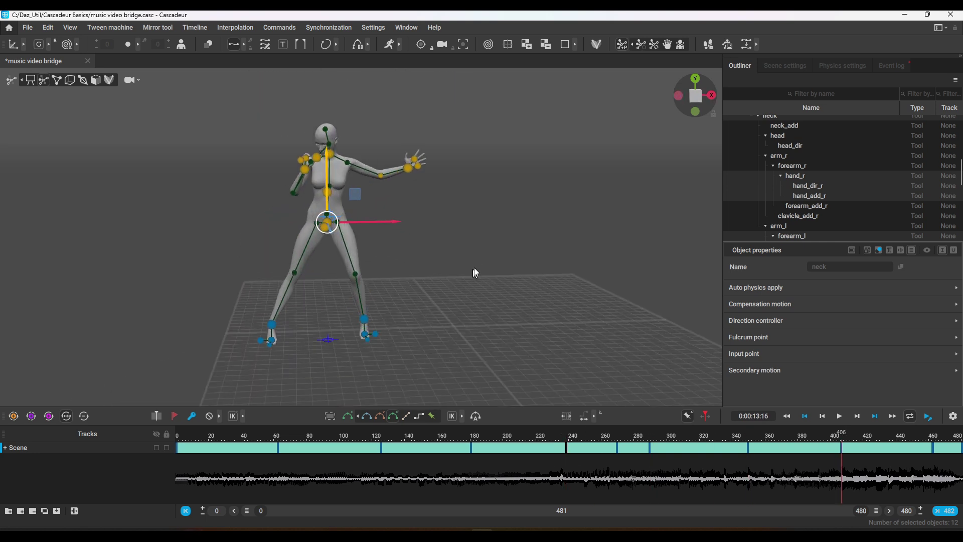
pyautogui.moveTo(841, 474); pyautogui.dragTo(934, 467)
# - Play the animation from the start to review the body's height changes, then clear the selection
pyautogui.click(180, 456)
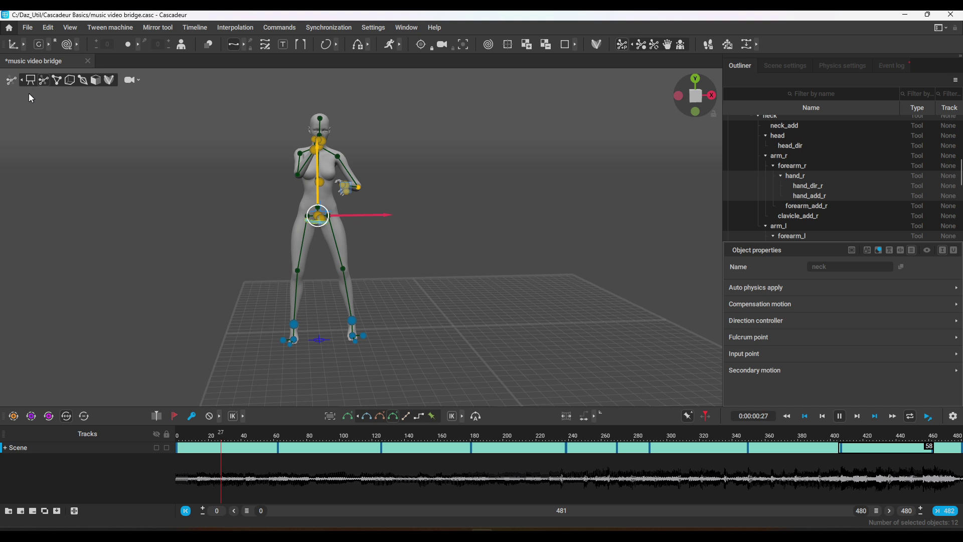
pyautogui.click(196, 258)
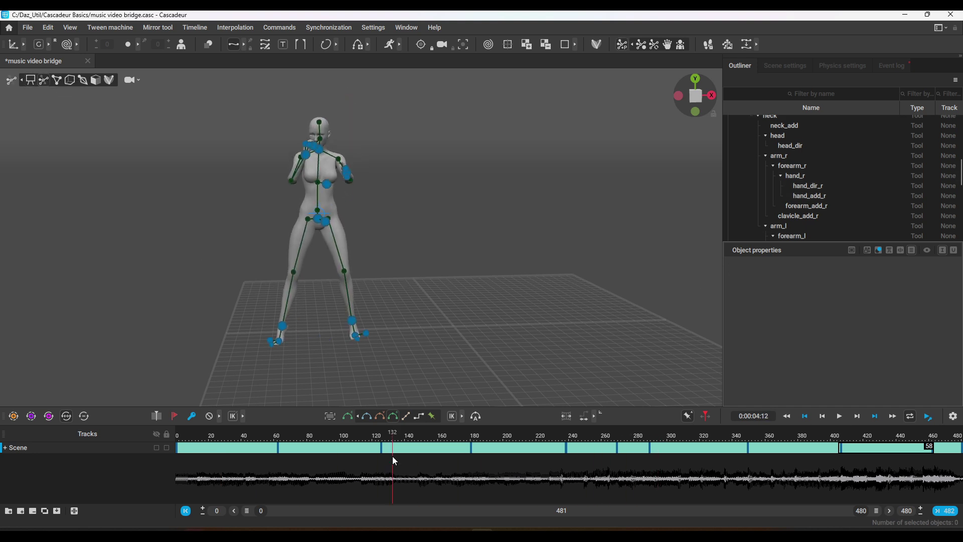
# - Select the upper-body points together and reposition them in a new key pose at frame 470
pyautogui.moveTo(204, 104); pyautogui.dragTo(391, 227)
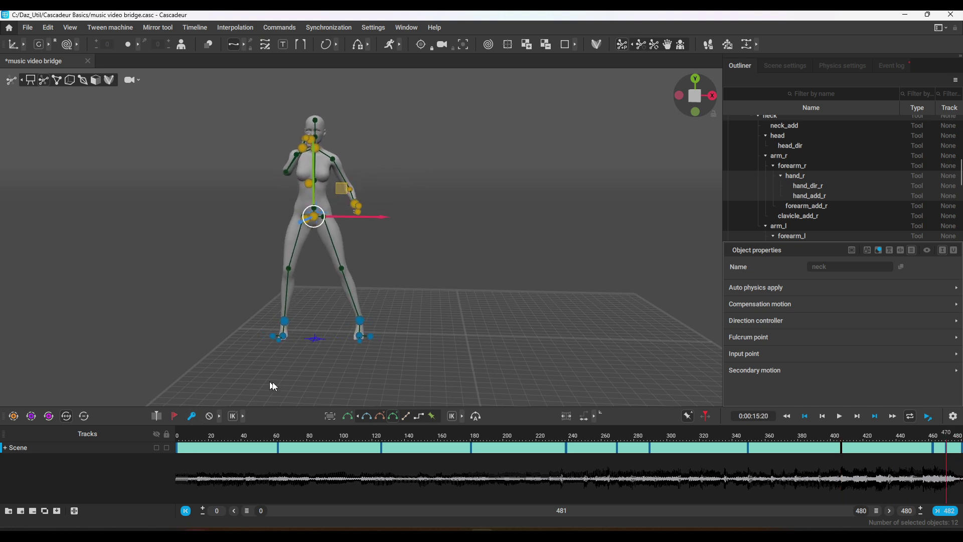
pyautogui.click(843, 461)
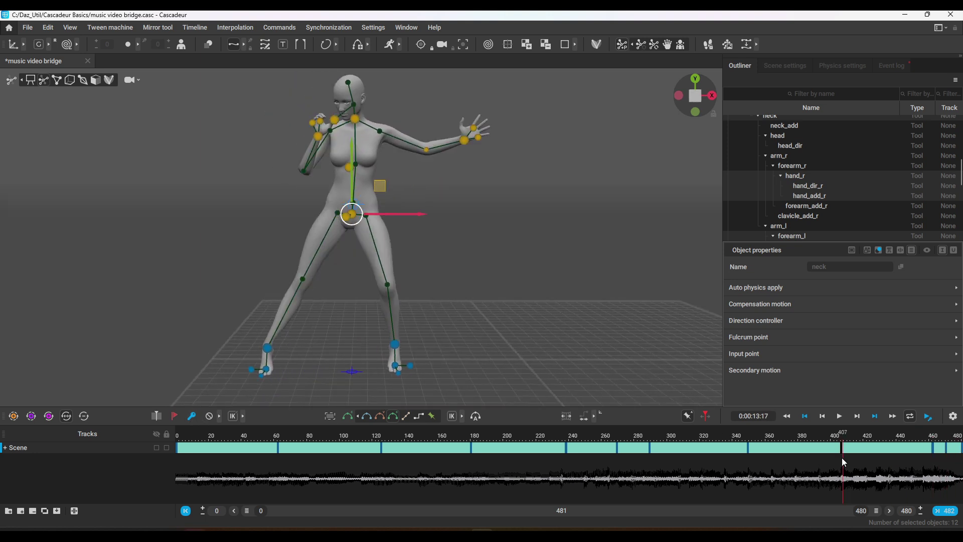
pyautogui.moveTo(843, 462); pyautogui.dragTo(960, 459)
# - Select the right foot's points, frame them in view and move the foot sideways at frame 462
pyautogui.moveTo(232, 336); pyautogui.dragTo(337, 394)
pyautogui.press('f')
pyautogui.moveTo(955, 455); pyautogui.dragTo(934, 467)
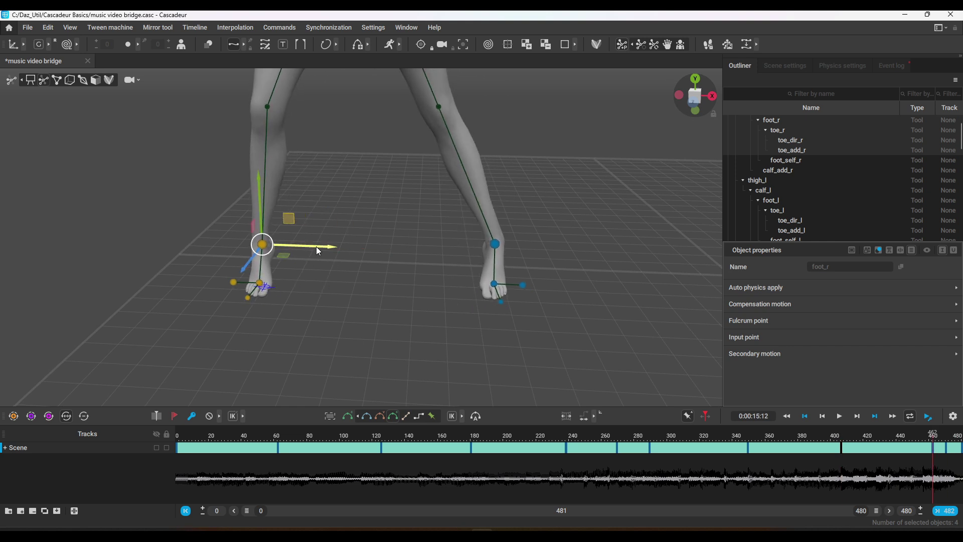
# - Reposition the right foot in an in-between pose between frames 406 and 462, and check the step through frame 470
pyautogui.click(892, 461)
pyautogui.keyDown('alt'); pyautogui.moveTo(260, 306); pyautogui.dragTo(175, 291); pyautogui.keyUp('alt')
pyautogui.moveTo(332, 228); pyautogui.dragTo(326, 222)
pyautogui.keyDown('alt'); pyautogui.moveTo(241, 321); pyautogui.dragTo(361, 337); pyautogui.keyUp('alt')
pyautogui.click(929, 464)
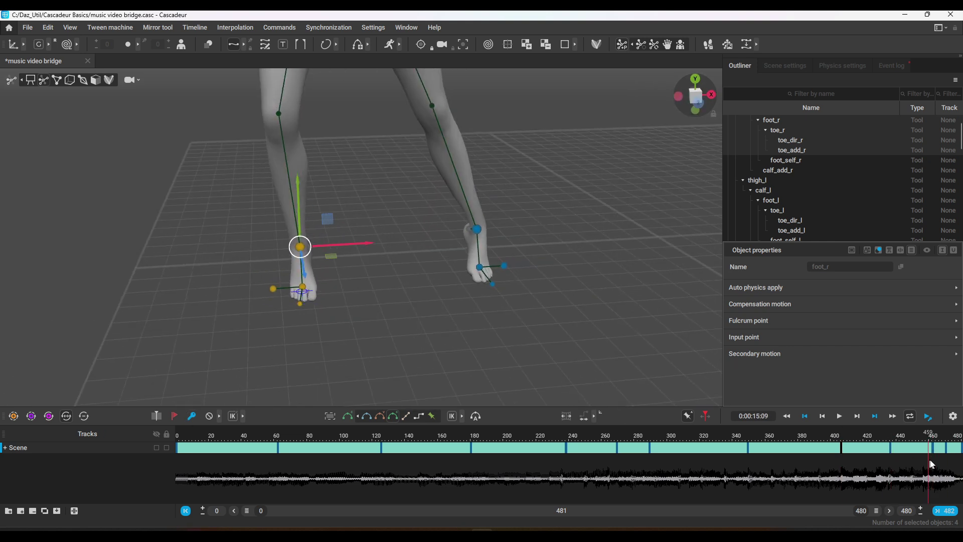
pyautogui.moveTo(931, 464); pyautogui.dragTo(947, 464)
pyautogui.moveTo(524, 203); pyautogui.dragTo(361, 263)
# - Play the animation from the first frame with only the mesh shown and examine the feet up close
pyautogui.scroll(-4, 361, 262)
pyautogui.click(184, 462)
pyautogui.moveTo(182, 448); pyautogui.dragTo(177, 448)
pyautogui.click(261, 386)
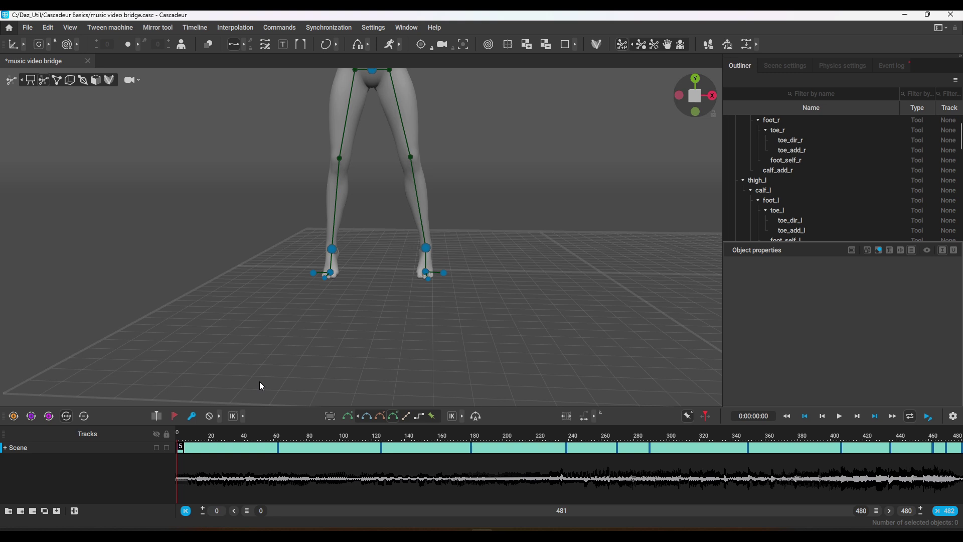
pyautogui.keyDown('alt'); pyautogui.moveTo(496, 257); pyautogui.dragTo(456, 255); pyautogui.keyUp('alt')
pyautogui.scroll(-4, 456, 255)
pyautogui.press('1')
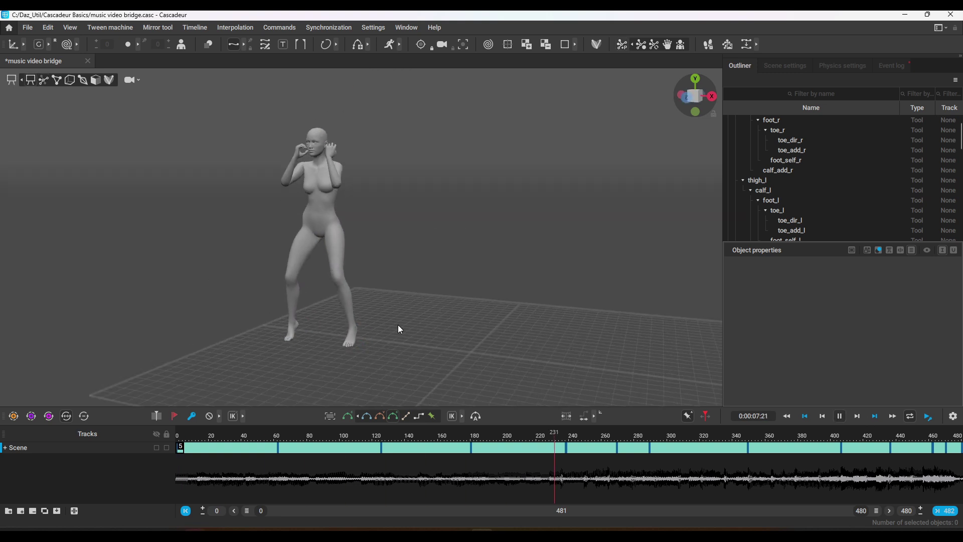
pyautogui.keyDown('alt'); pyautogui.moveTo(239, 375); pyautogui.dragTo(321, 375); pyautogui.keyUp('alt')
pyautogui.scroll(3, 351, 376)
pyautogui.keyDown('alt'); pyautogui.moveTo(382, 391); pyautogui.dragTo(441, 257, button='middle'); pyautogui.keyUp('alt')
pyautogui.scroll(4, 466, 326)
pyautogui.click(841, 417)
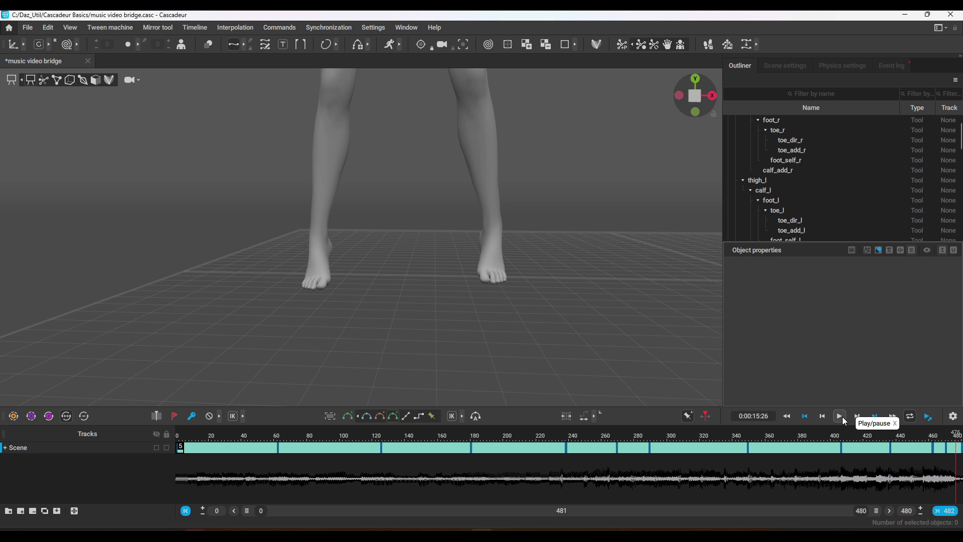
# - Show the point controllers again and move the right foot sideways at frame 470
pyautogui.click(945, 460)
pyautogui.click(933, 461)
pyautogui.press('2')
pyautogui.keyDown('alt'); pyautogui.moveTo(389, 247); pyautogui.dragTo(384, 346); pyautogui.keyUp('alt')
pyautogui.scroll(3, 384, 346)
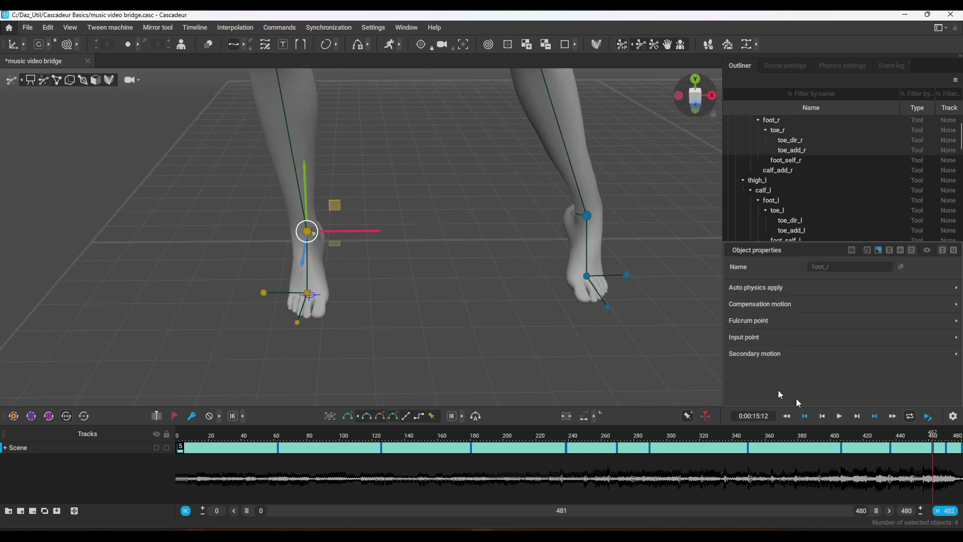
pyautogui.click(947, 459)
pyautogui.moveTo(322, 232); pyautogui.dragTo(372, 233)
pyautogui.moveTo(938, 458); pyautogui.dragTo(962, 458)
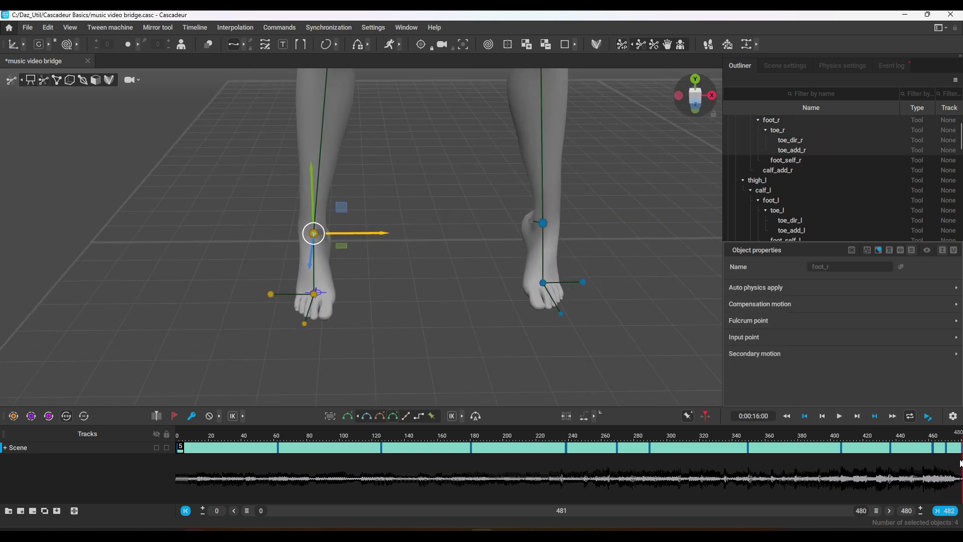
# - Play the animation from the first frame and review the full figure with the corrected foot placement
pyautogui.click(178, 458)
pyautogui.scroll(-10, 359, 351)
pyautogui.keyDown('alt'); pyautogui.moveTo(360, 351); pyautogui.dragTo(464, 271); pyautogui.keyUp('alt')
pyautogui.keyDown('alt'); pyautogui.moveTo(464, 271); pyautogui.dragTo(468, 321, button='middle'); pyautogui.keyUp('alt')
pyautogui.scroll(3, 468, 321)
pyautogui.scroll(2, 468, 319)
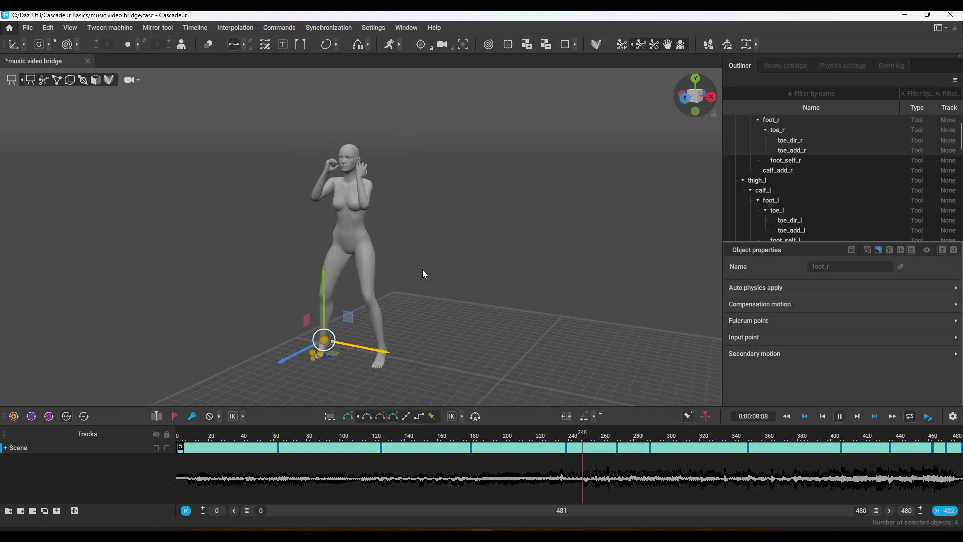
# - Pause playback, show the point controllers and adjust the pose of the open left hand at frame 436
pyautogui.click(841, 420)
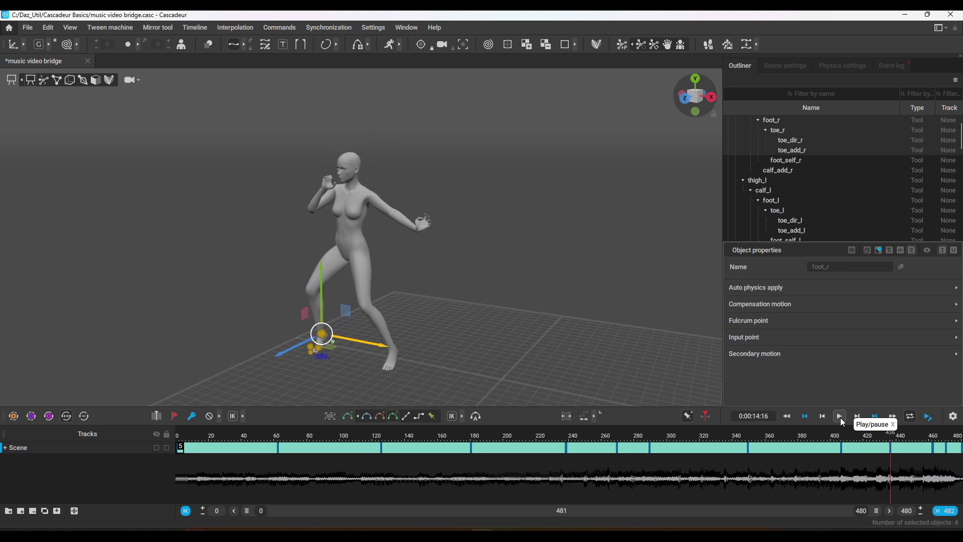
pyautogui.scroll(6, 516, 276)
pyautogui.keyDown('alt'); pyautogui.moveTo(516, 275); pyautogui.dragTo(509, 296); pyautogui.keyUp('alt')
pyautogui.moveTo(932, 447); pyautogui.dragTo(891, 447)
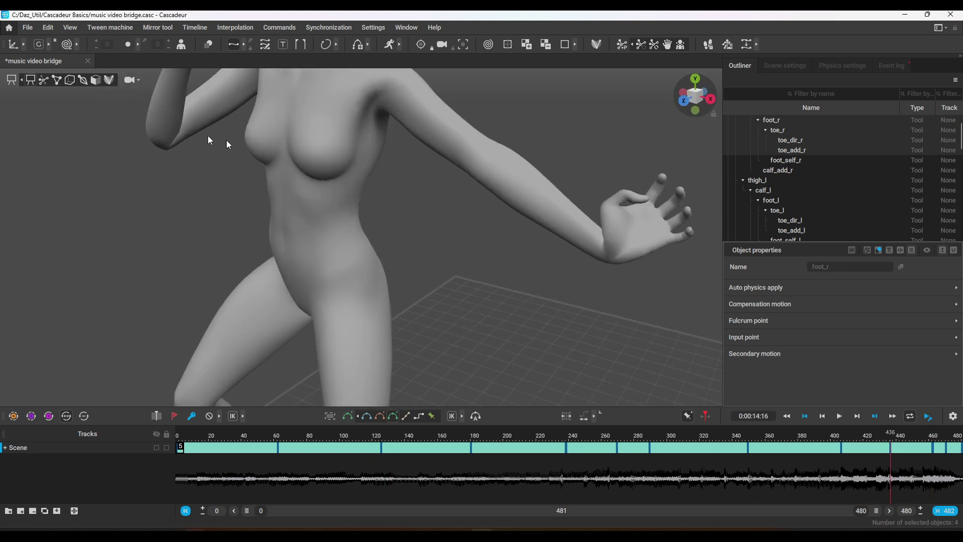
pyautogui.click(611, 257)
pyautogui.press('e')
pyautogui.keyDown('alt'); pyautogui.moveTo(281, 120); pyautogui.dragTo(254, 219); pyautogui.keyUp('alt')
pyautogui.moveTo(402, 351); pyautogui.dragTo(520, 246)
pyautogui.click(489, 254)
pyautogui.moveTo(494, 258); pyautogui.dragTo(504, 236, button='right')
pyautogui.click(504, 236)
# - Reposition the left index fingertip in the closed fist at frame 462
pyautogui.click(933, 465)
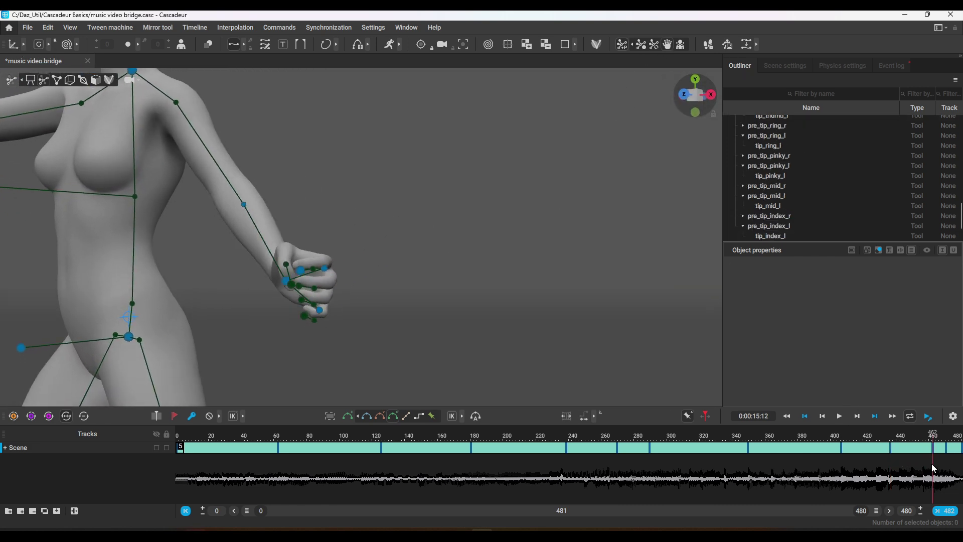
pyautogui.click(321, 267)
pyautogui.keyDown('alt'); pyautogui.moveTo(324, 267); pyautogui.dragTo(418, 318); pyautogui.keyUp('alt')
pyautogui.click(654, 45)
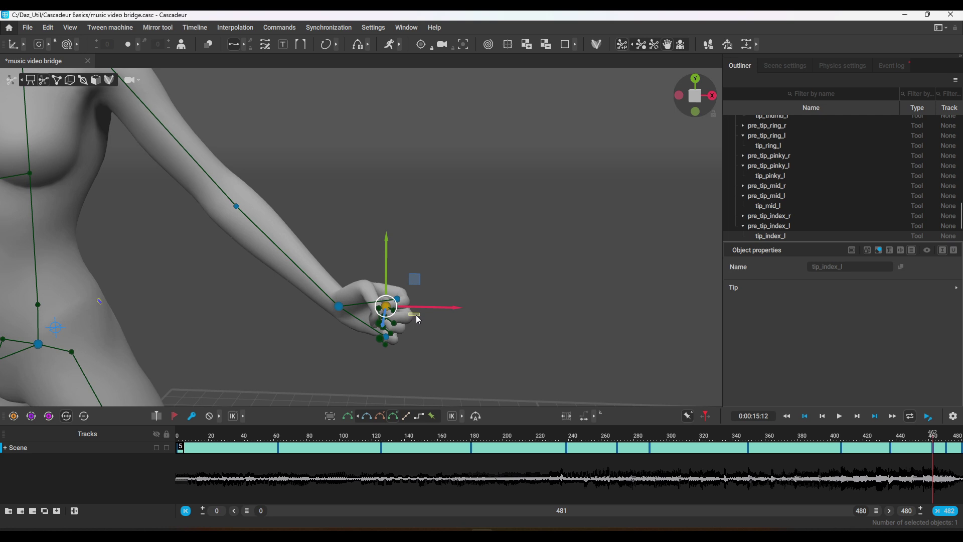
# - Play the animation from the first frame with only the mesh shown and review the full figure
pyautogui.click(176, 439)
pyautogui.scroll(-10, 200, 281)
pyautogui.click(31, 79)
pyautogui.keyDown('alt'); pyautogui.moveTo(311, 240); pyautogui.dragTo(286, 246); pyautogui.keyUp('alt')
pyautogui.scroll(2, 311, 246)
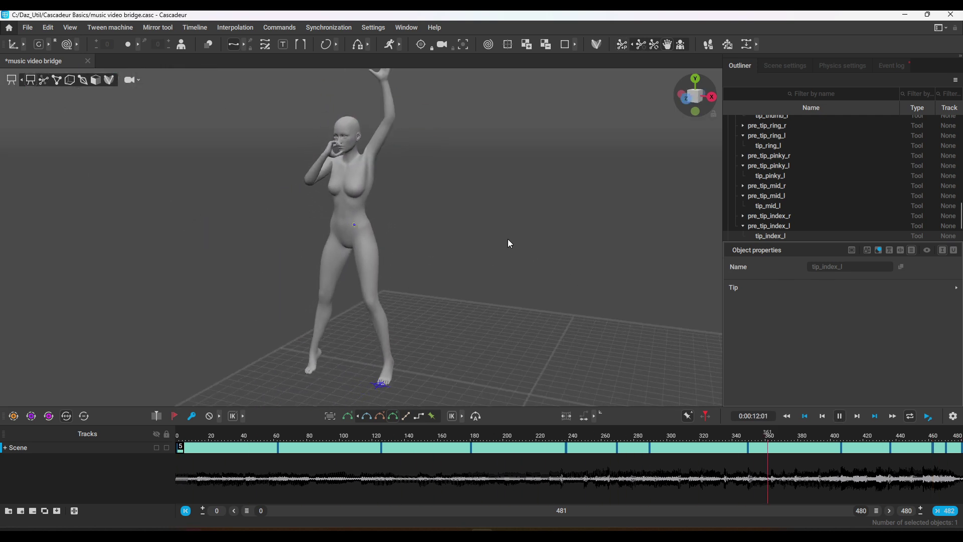
# - Select the whole scene interval from frame 0 to 480 and run the command that exports the animation for DAZ Studio
pyautogui.moveTo(176, 453); pyautogui.dragTo(962, 448)
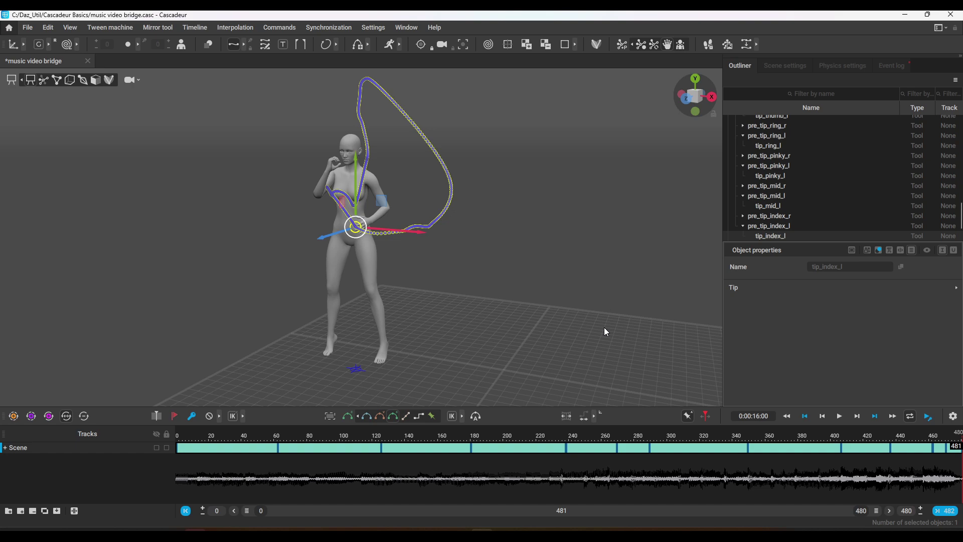
pyautogui.click(280, 27)
pyautogui.click(286, 163)
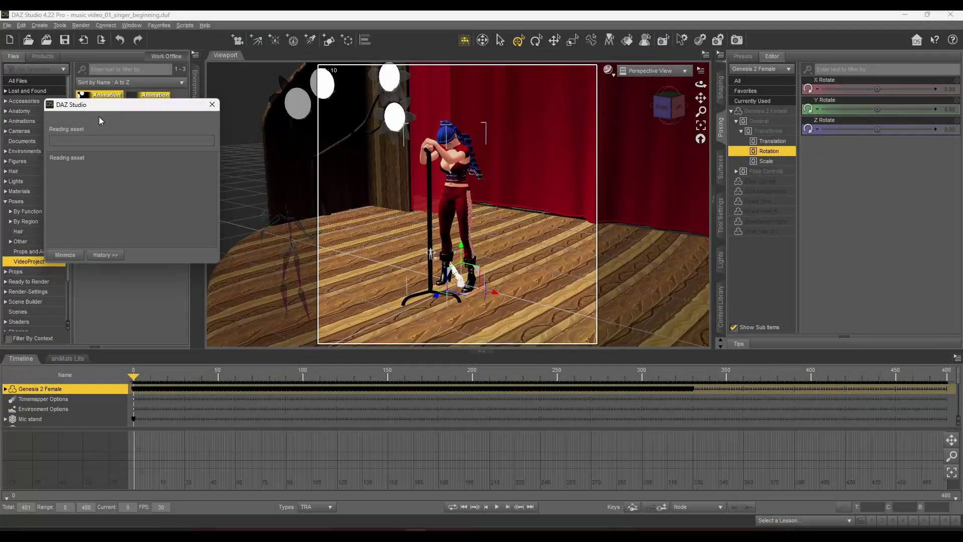
# - Switch to DAZ Studio, load the exported animation onto Genesis 2 Female, and delete the unneeded object from the scene
pyautogui.click(194, 131)
pyautogui.click(69, 184)
pyautogui.press('Delete')
# - Play the imported animation in the perspective view and review the singer's full figure on stage
pyautogui.moveTo(701, 98); pyautogui.dragTo(782, 165)
pyautogui.scroll(8, 701, 98)
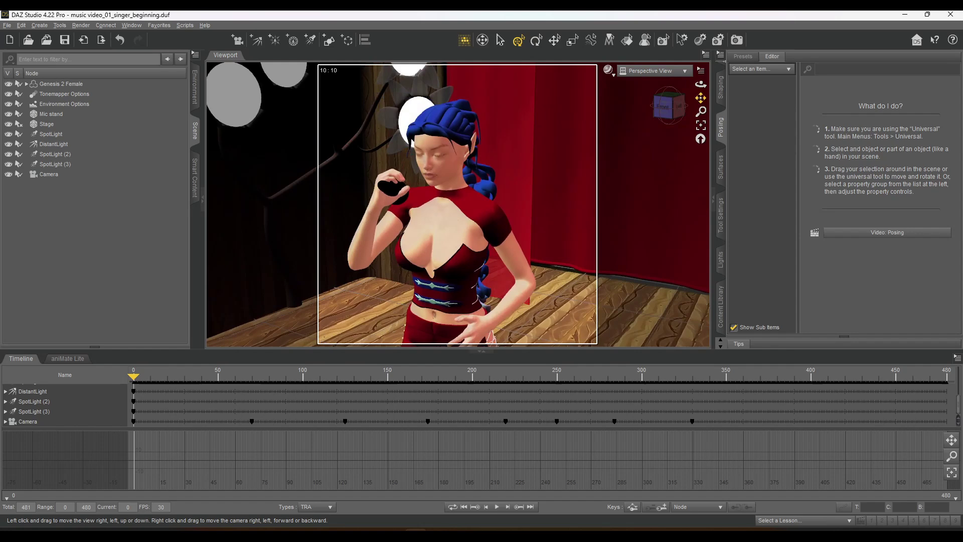
pyautogui.moveTo(701, 98); pyautogui.dragTo(698, 185, button='right')
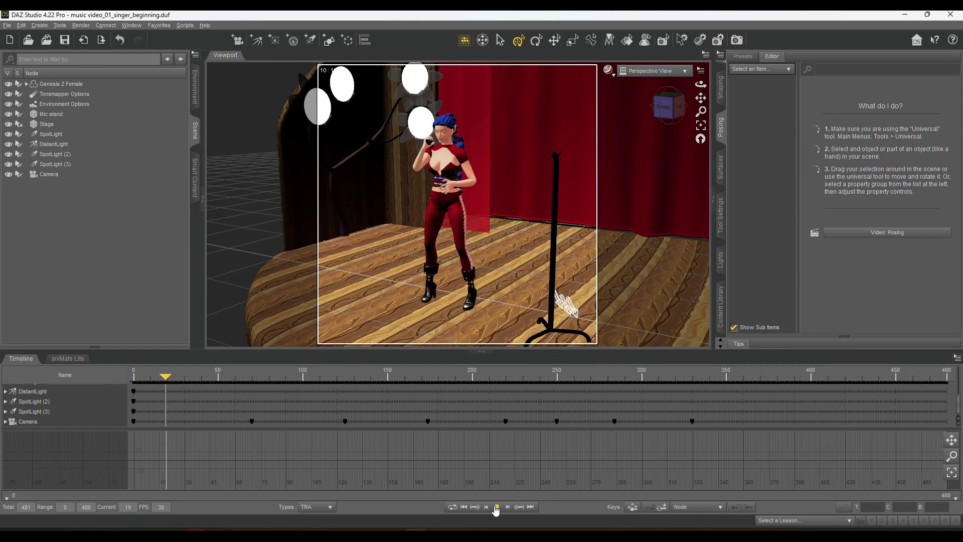
pyautogui.click(496, 508)
# - Show the Eyes pose controls of the singer's head and limit the play range to frames 295 to 480
pyautogui.scroll(3, 531, 214)
pyautogui.moveTo(531, 214); pyautogui.dragTo(535, 311, button='middle')
pyautogui.click(440, 262)
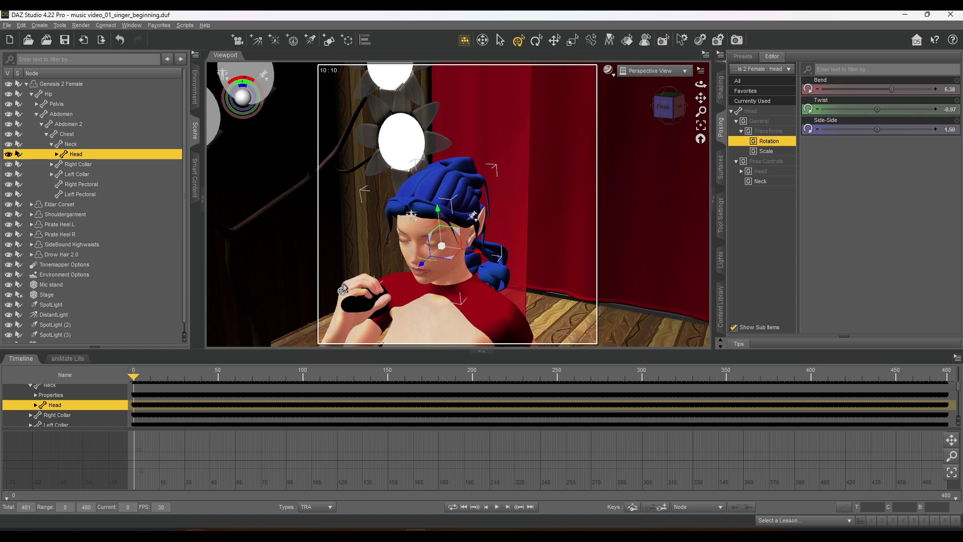
pyautogui.click(758, 211)
pyautogui.scroll(-3, 883, 181)
pyautogui.moveTo(134, 377); pyautogui.dragTo(782, 452)
pyautogui.moveTo(6, 497); pyautogui.dragTo(597, 497)
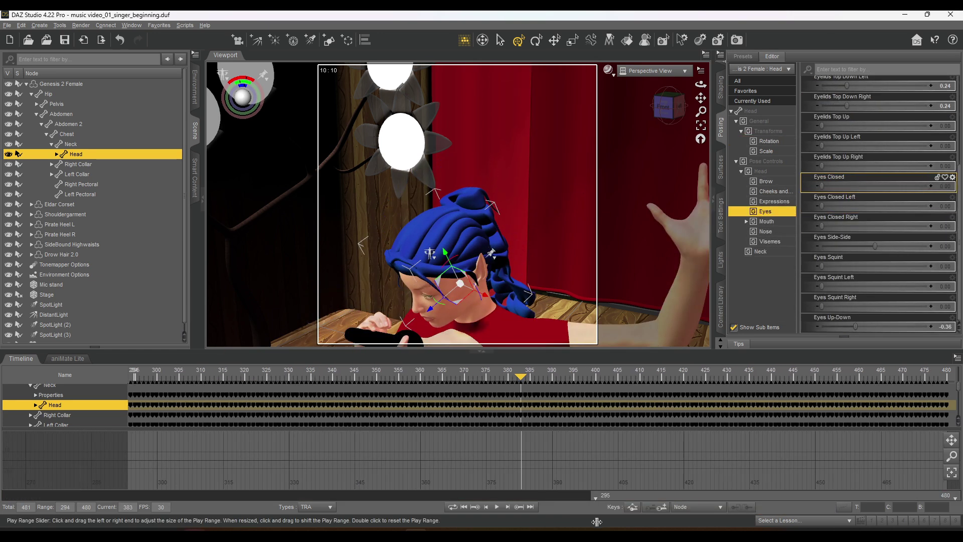
# - Close the singer's eyes at frame 350 by setting Eyes Closed to 1.00
pyautogui.moveTo(701, 85); pyautogui.dragTo(715, 76)
pyautogui.moveTo(701, 98); pyautogui.dragTo(702, 101)
pyautogui.moveTo(520, 378); pyautogui.dragTo(375, 378)
pyautogui.scroll(-8, 447, 283)
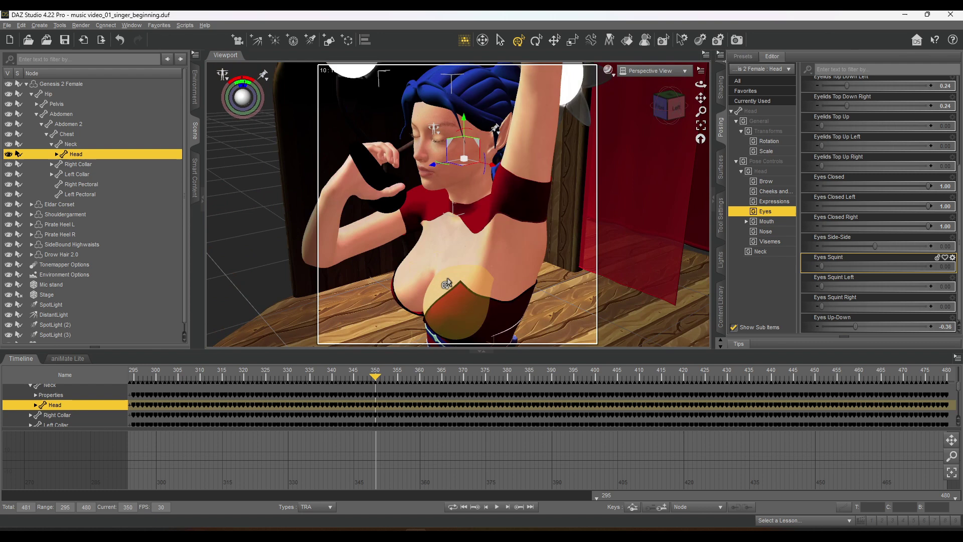
pyautogui.click(464, 507)
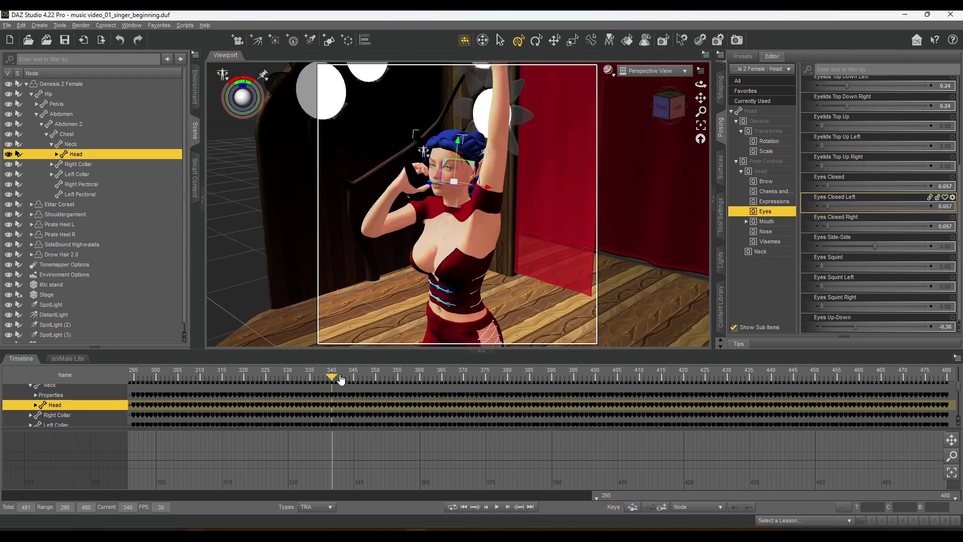
# - Check the eyes from frame 340 onward and set Eyes Closed to 0 near frame 474
pyautogui.moveTo(340, 380); pyautogui.dragTo(401, 378)
pyautogui.moveTo(610, 378); pyautogui.dragTo(921, 378)
pyautogui.moveTo(823, 186); pyautogui.dragTo(612, 197)
pyautogui.moveTo(150, 377); pyautogui.dragTo(134, 415)
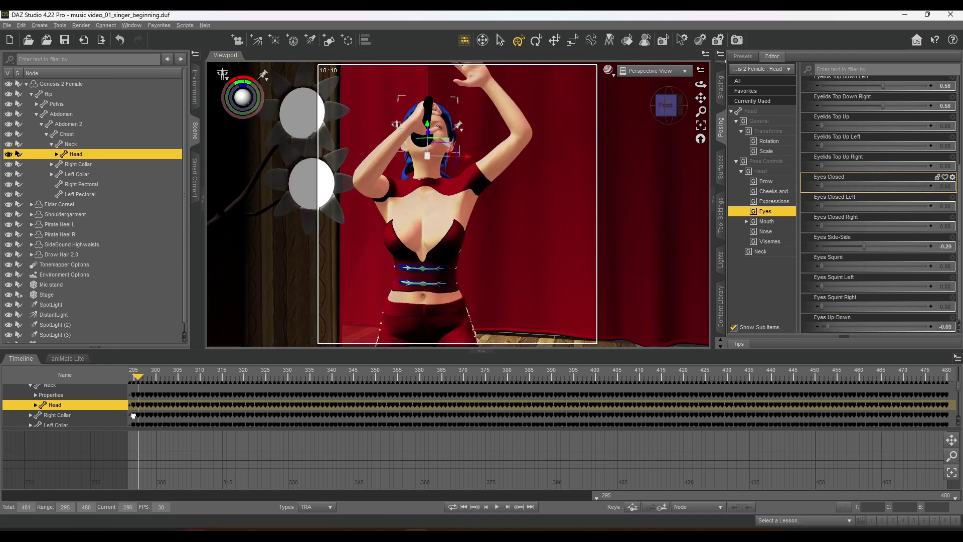
# - Direct the gaze with Eyes Side-Side at 0.87 on frame 393 and -0.92 on frame 416, and adjust it near frame 440
pyautogui.moveTo(657, 496); pyautogui.dragTo(556, 512)
pyautogui.moveTo(362, 377); pyautogui.dragTo(321, 379)
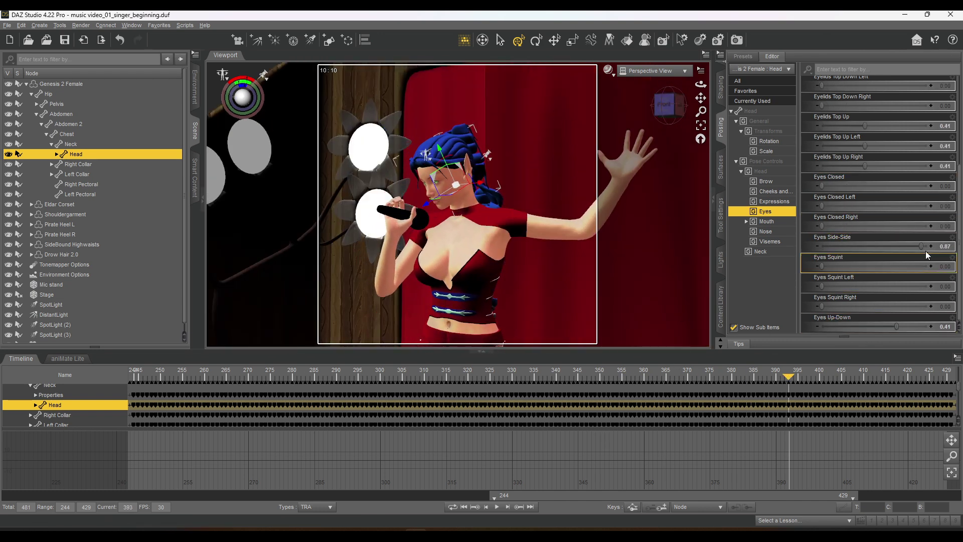
pyautogui.moveTo(789, 378); pyautogui.dragTo(660, 463)
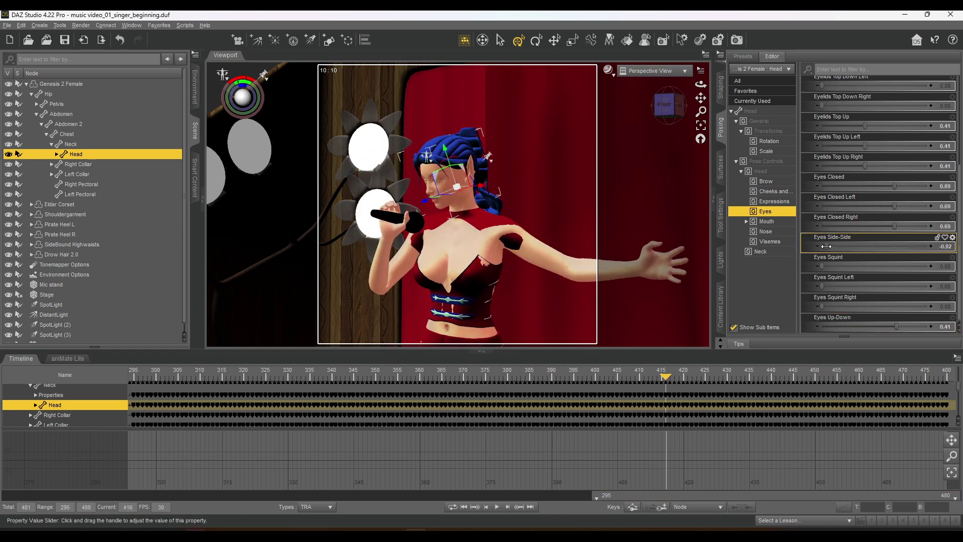
pyautogui.moveTo(666, 377); pyautogui.dragTo(771, 383)
pyautogui.moveTo(826, 246); pyautogui.dragTo(840, 246)
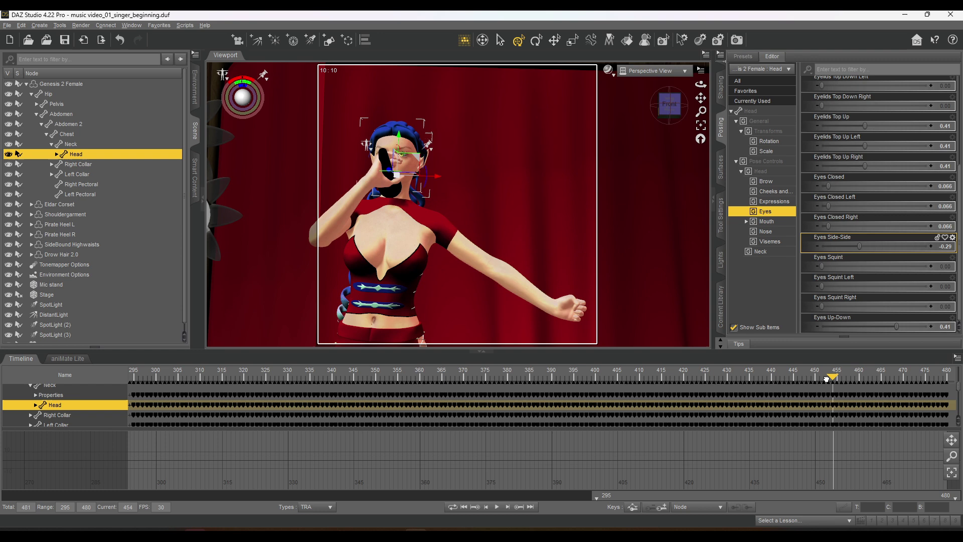
# - Set Eyes Up-Down to -0.92 at frame 304, shift the play range to frames 257 to 442, and check the face at frame 315
pyautogui.moveTo(934, 379); pyautogui.dragTo(172, 382)
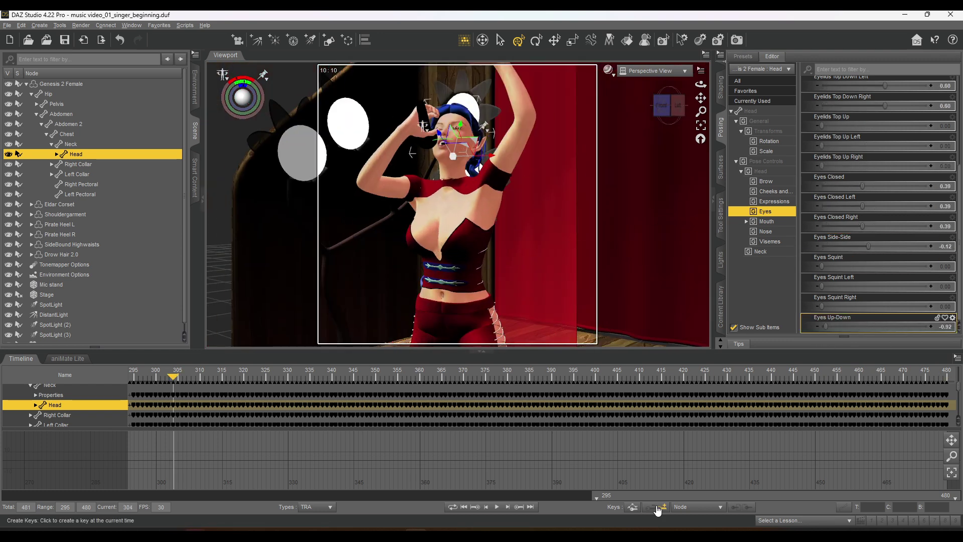
pyautogui.moveTo(658, 495); pyautogui.dragTo(581, 496)
pyautogui.moveTo(341, 378); pyautogui.dragTo(384, 395)
pyautogui.moveTo(701, 111); pyautogui.dragTo(701, 80)
pyautogui.moveTo(701, 98); pyautogui.dragTo(697, 145)
pyautogui.moveTo(671, 106); pyautogui.dragTo(661, 106)
# - Save the scene under the new name "music video_03_singer_bridge"
pyautogui.click(7, 25)
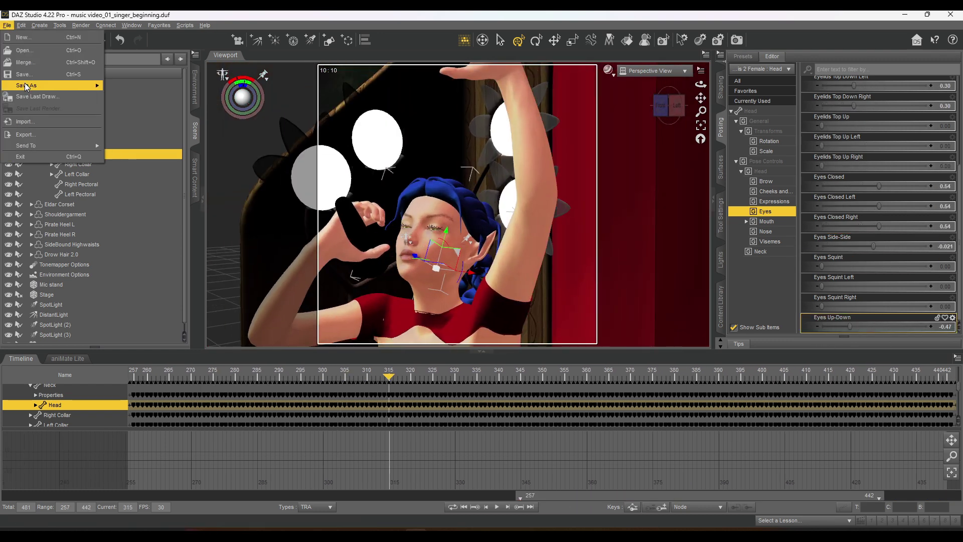
pyautogui.click(25, 86)
pyautogui.click(202, 241)
pyautogui.click(216, 421)
pyautogui.write('_bridge')
pyautogui.press('Return')
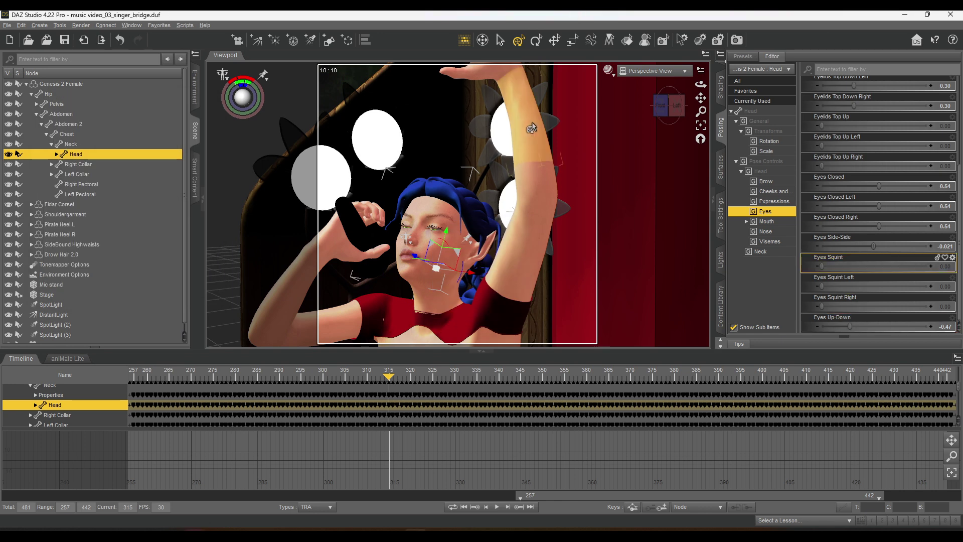
pyautogui.moveTo(701, 111); pyautogui.dragTo(701, 132)
pyautogui.moveTo(670, 106); pyautogui.dragTo(701, 103)
pyautogui.moveTo(473, 224); pyautogui.dragTo(498, 226)
pyautogui.hotkey('ctrl', 'z')
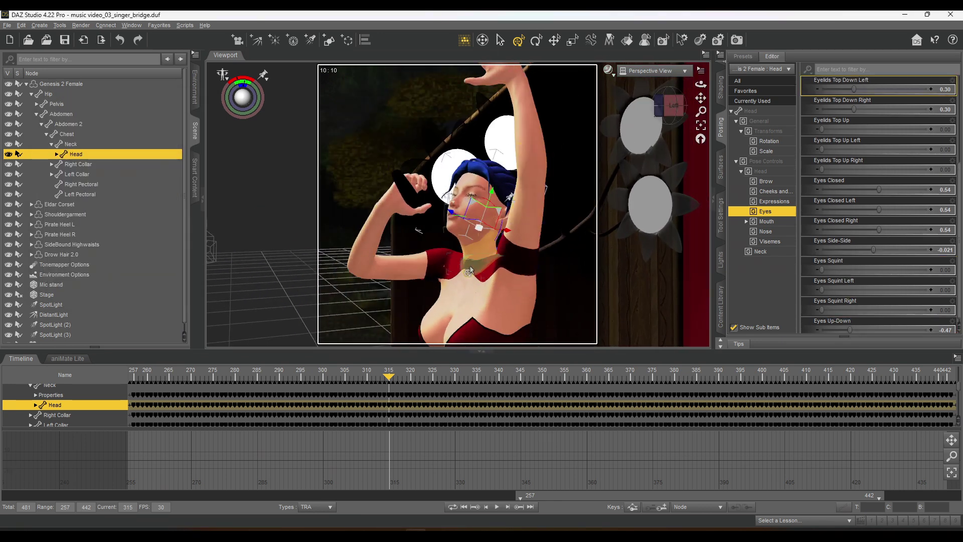
# - Open the singer's mouth from frame 315, setting Mouth Open to 0.59 and Mouth Open Wide to 0.52 at frame 320
pyautogui.click(767, 221)
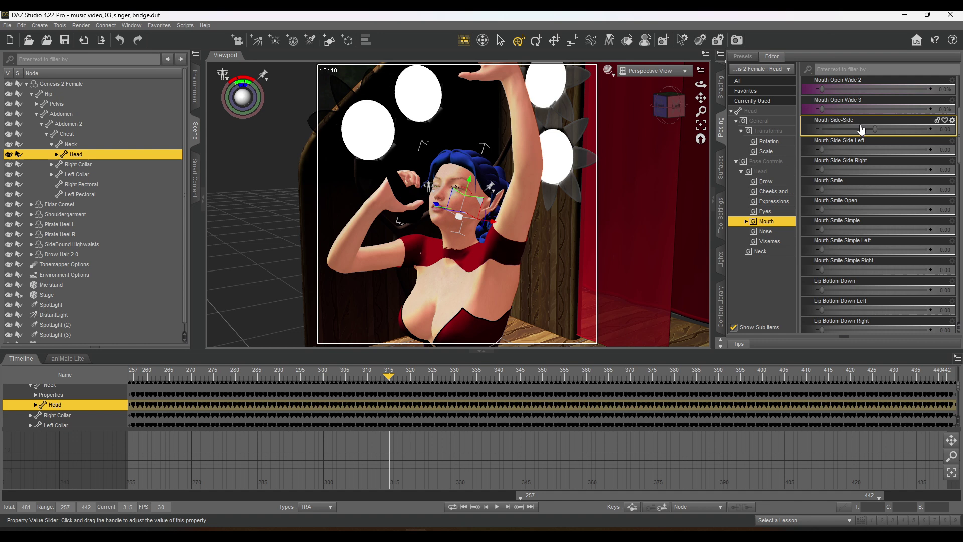
pyautogui.moveTo(857, 190); pyautogui.dragTo(878, 189)
pyautogui.moveTo(390, 377); pyautogui.dragTo(410, 377)
pyautogui.moveTo(857, 190); pyautogui.dragTo(899, 190)
pyautogui.moveTo(822, 210); pyautogui.dragTo(877, 210)
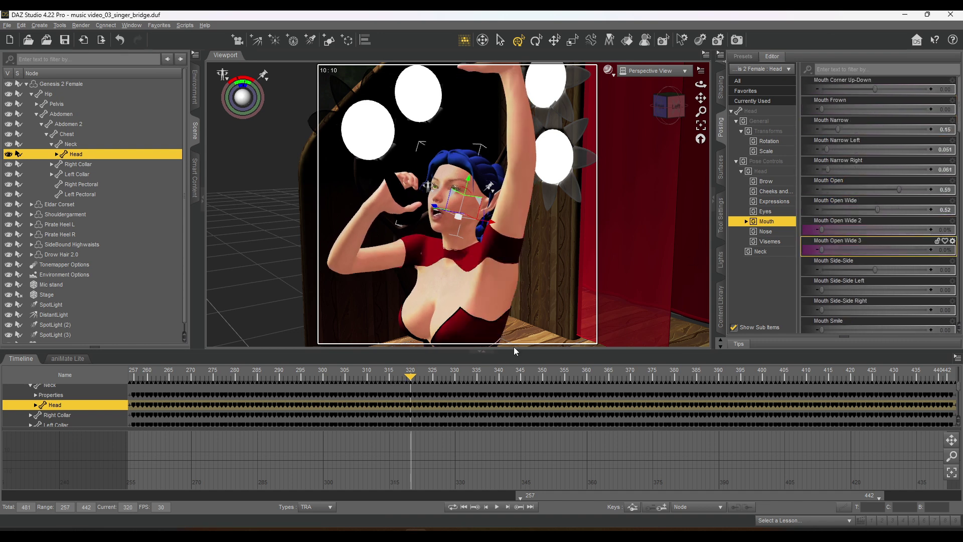
# - Shape the mouth from frame 325, using Mouth Smile Open 0.50 and setting Mouth Open Wide to 0.25 at frame 330
pyautogui.moveTo(410, 376); pyautogui.dragTo(433, 376)
pyautogui.scroll(-5, 853, 200)
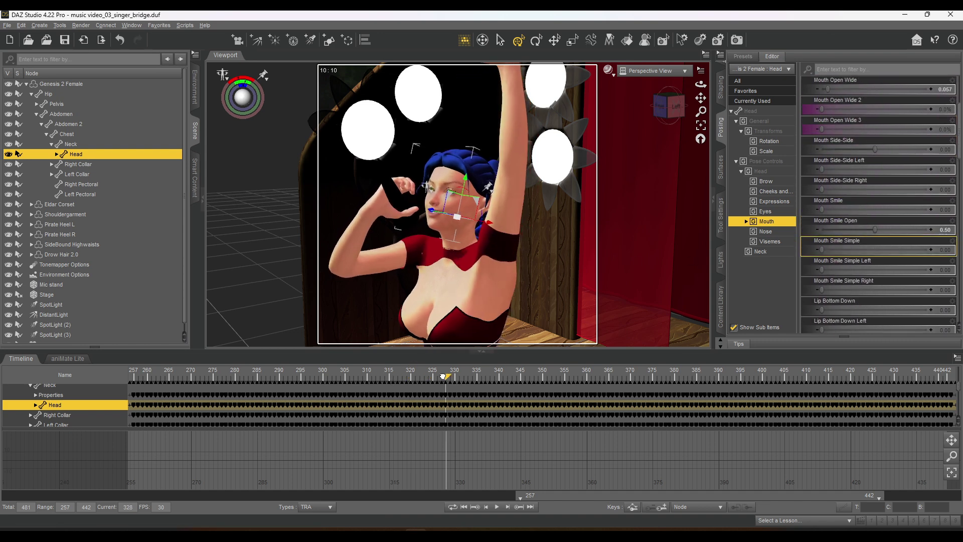
pyautogui.scroll(5, 853, 200)
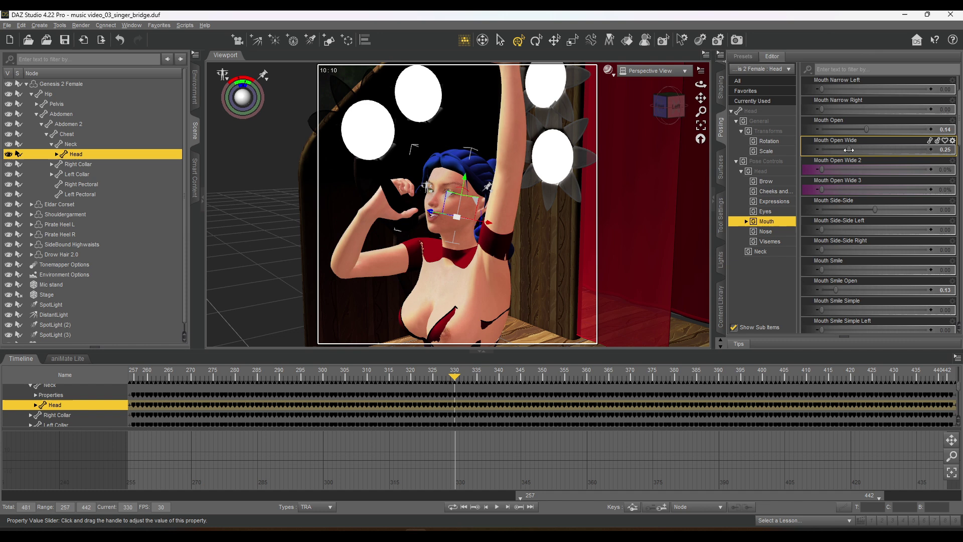
pyautogui.scroll(2, 821, 107)
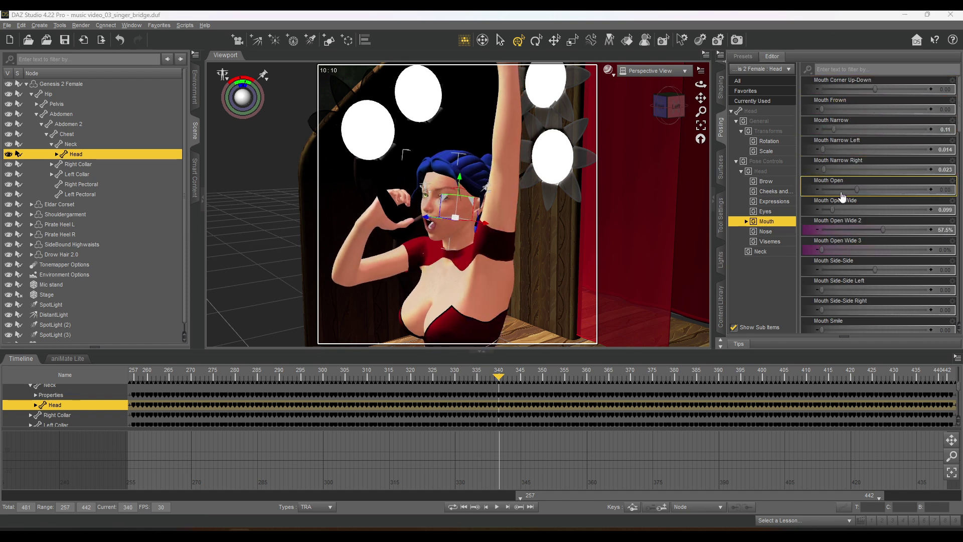
# - Shape the mouth up to frame 345 with Mouth Open -0.28, Mouth Open Wide 2 at 0%, and Lips Pucker 0.40
pyautogui.moveTo(858, 189); pyautogui.dragTo(838, 189)
pyautogui.moveTo(884, 230); pyautogui.dragTo(840, 229)
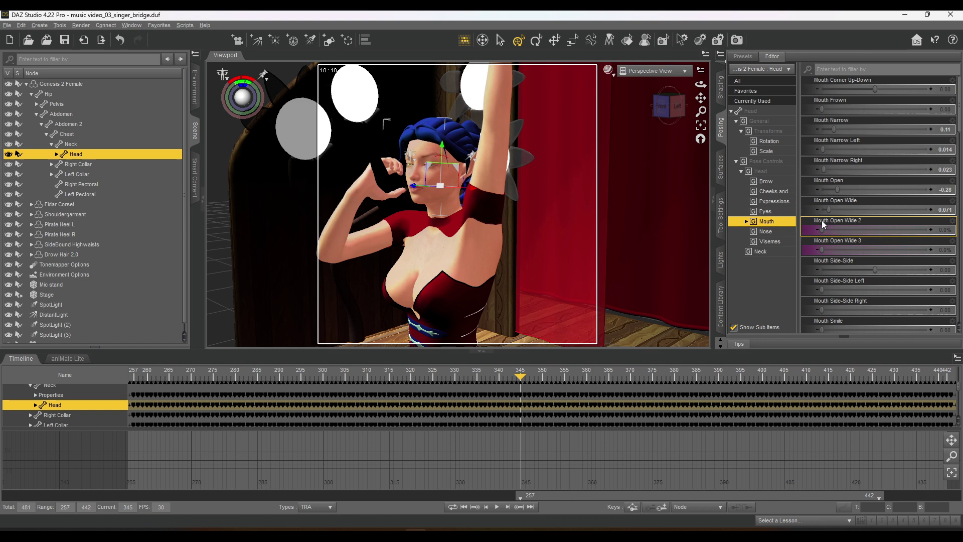
pyautogui.moveTo(701, 111); pyautogui.dragTo(742, 111)
pyautogui.scroll(-10, 838, 203)
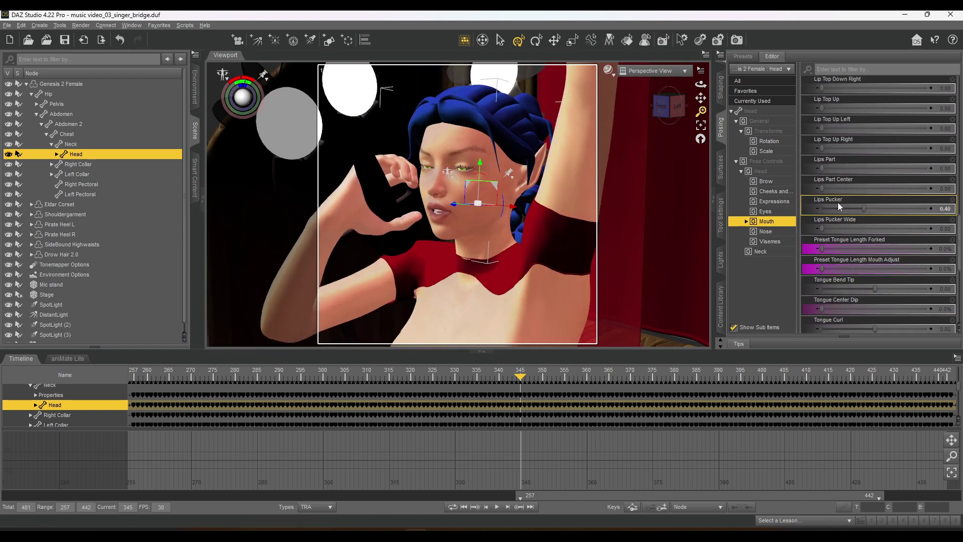
pyautogui.moveTo(822, 232); pyautogui.dragTo(885, 232)
# - Adjust the mouth opening around frame 350, setting Mouth Open to -0.26 and Mouth Open Wide to 0.33
pyautogui.moveTo(520, 376); pyautogui.dragTo(543, 376)
pyautogui.scroll(10, 898, 235)
pyautogui.moveTo(839, 172); pyautogui.dragTo(828, 171)
# - Raise Mouth Frown and Mouth Narrow for the lip shape at frame 355
pyautogui.moveTo(537, 376); pyautogui.dragTo(558, 375)
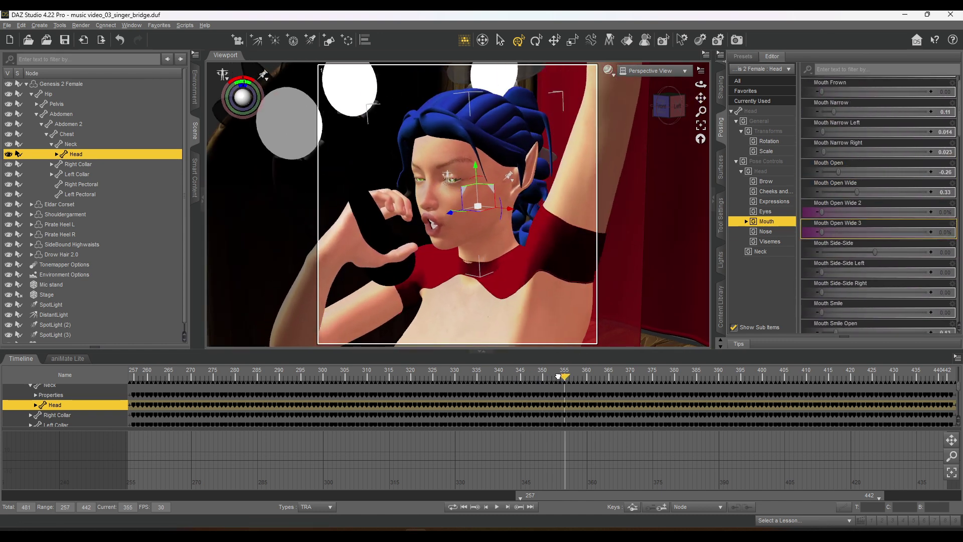
pyautogui.scroll(-19, 856, 246)
pyautogui.scroll(16, 836, 232)
pyautogui.scroll(-2, 835, 221)
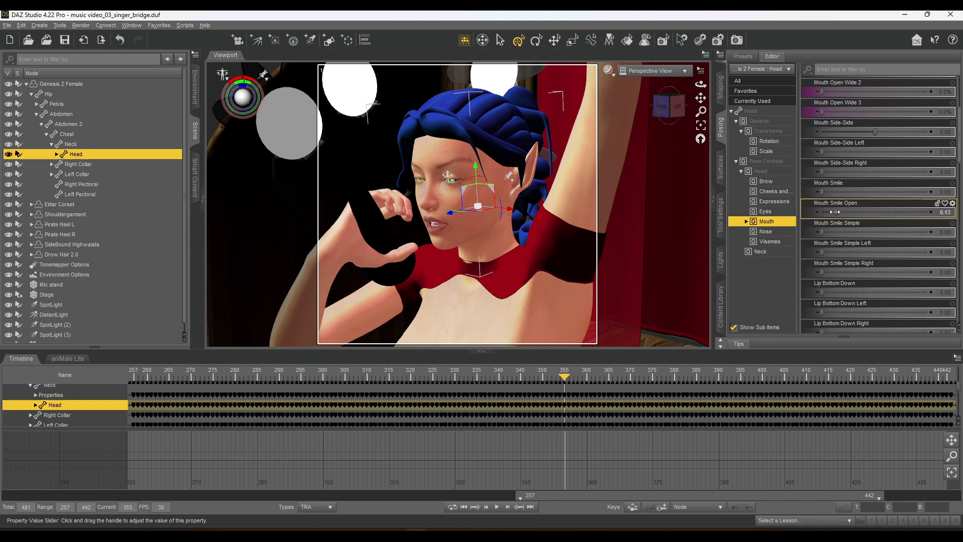
pyautogui.scroll(5, 835, 210)
pyautogui.moveTo(822, 110); pyautogui.dragTo(859, 115)
pyautogui.moveTo(834, 129); pyautogui.dragTo(887, 131)
# - Increase Mouth Open Wide at frame 360 and reduce it at frame 365
pyautogui.moveTo(564, 377); pyautogui.dragTo(587, 377)
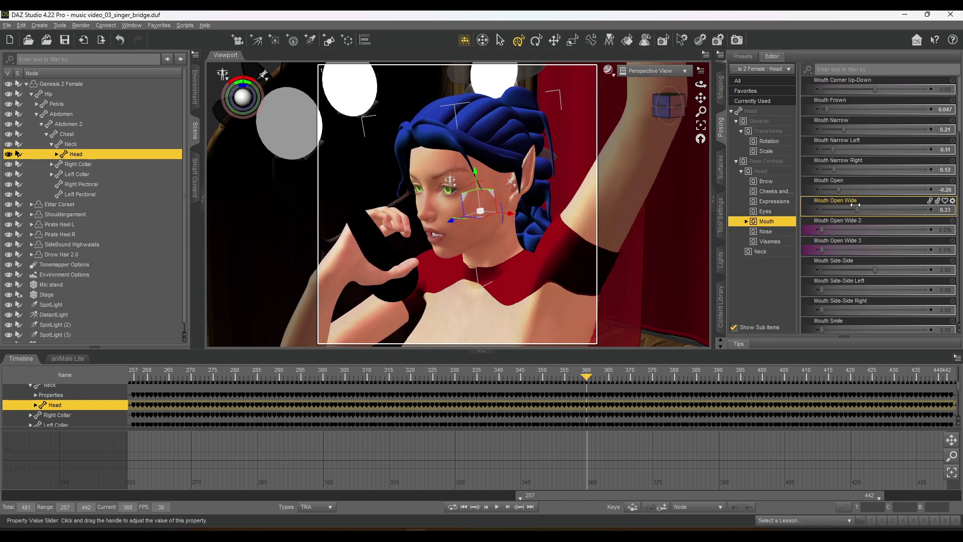
pyautogui.moveTo(856, 206); pyautogui.dragTo(903, 211)
pyautogui.moveTo(587, 377); pyautogui.dragTo(608, 376)
pyautogui.moveTo(905, 210); pyautogui.dragTo(871, 210)
# - Close the mouth at frame 370 with Mouth Open -0.50, Mouth Open Wide 0, and Lips Pucker Wide 0.14
pyautogui.moveTo(608, 376); pyautogui.dragTo(630, 376)
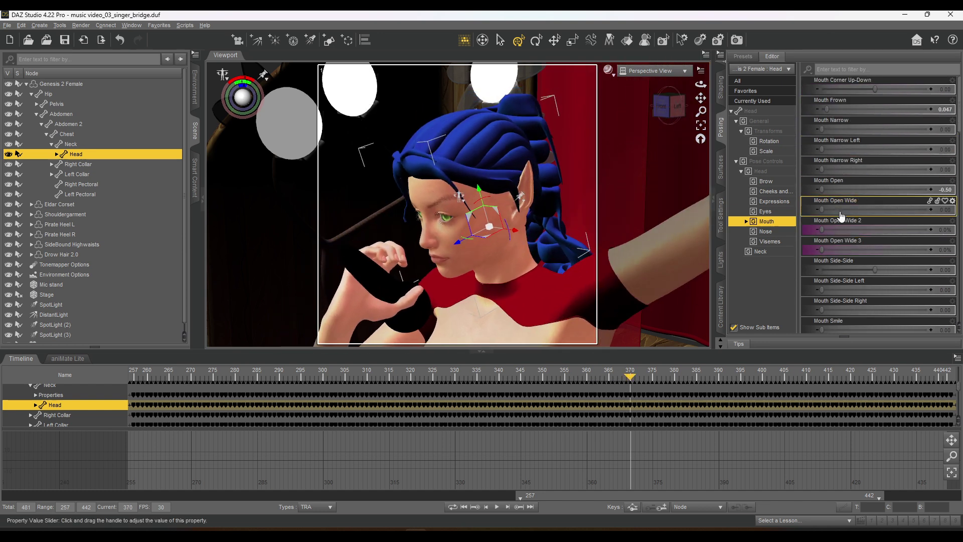
pyautogui.scroll(-7, 836, 210)
pyautogui.scroll(-2, 868, 239)
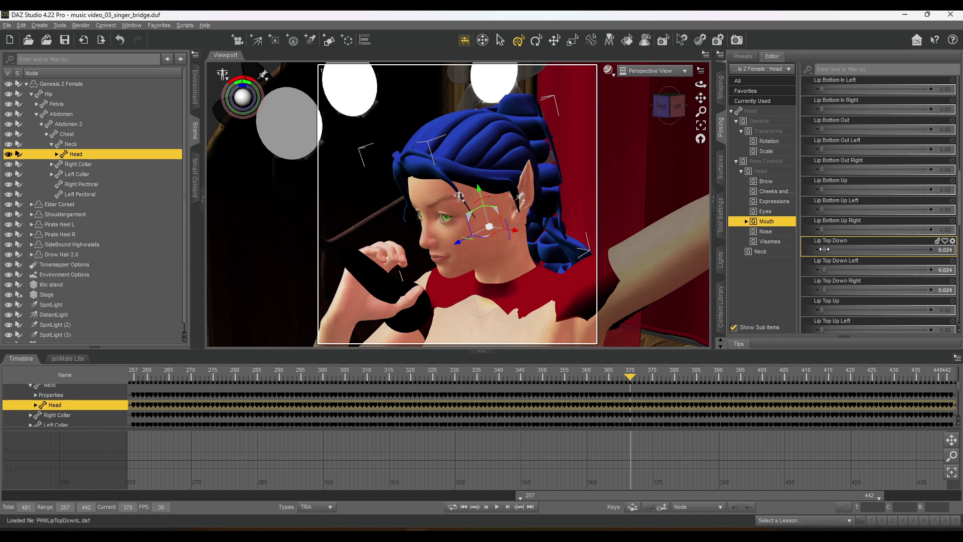
pyautogui.scroll(-3, 832, 146)
pyautogui.scroll(-3, 837, 157)
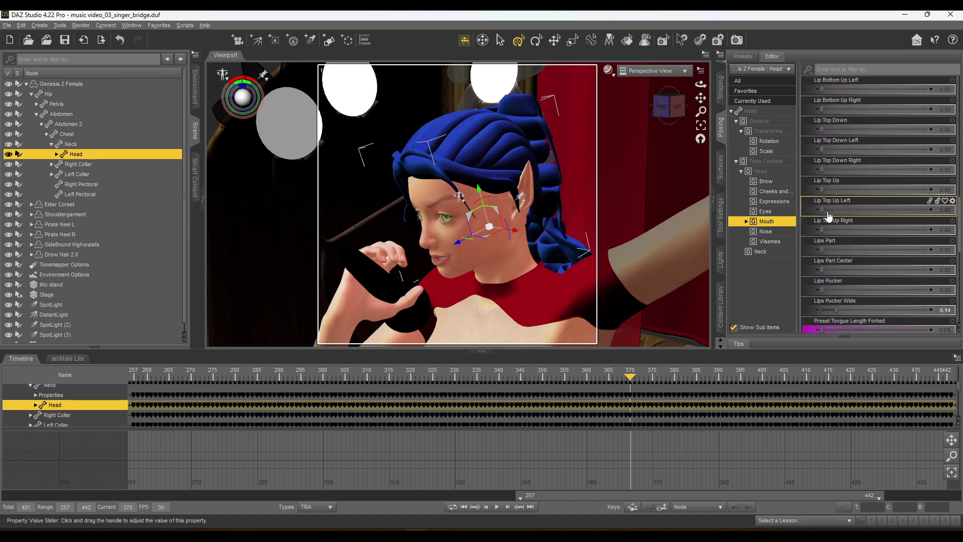
# - Set Lip Bottom Down to 1.00 and Mouth Smile Simple to 0.78 at frame 375
pyautogui.moveTo(864, 190); pyautogui.dragTo(822, 190)
pyautogui.moveTo(822, 250); pyautogui.dragTo(929, 250)
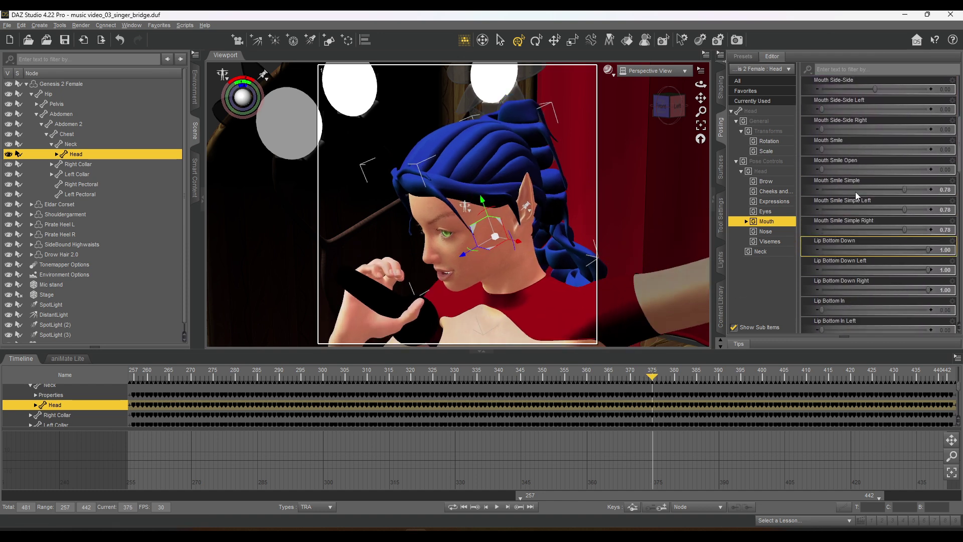
# - Set Mouth Open to -0.10 at frame 380 and shift the visible timeline range to frames 295–480
pyautogui.click(675, 376)
pyautogui.scroll(3, 871, 140)
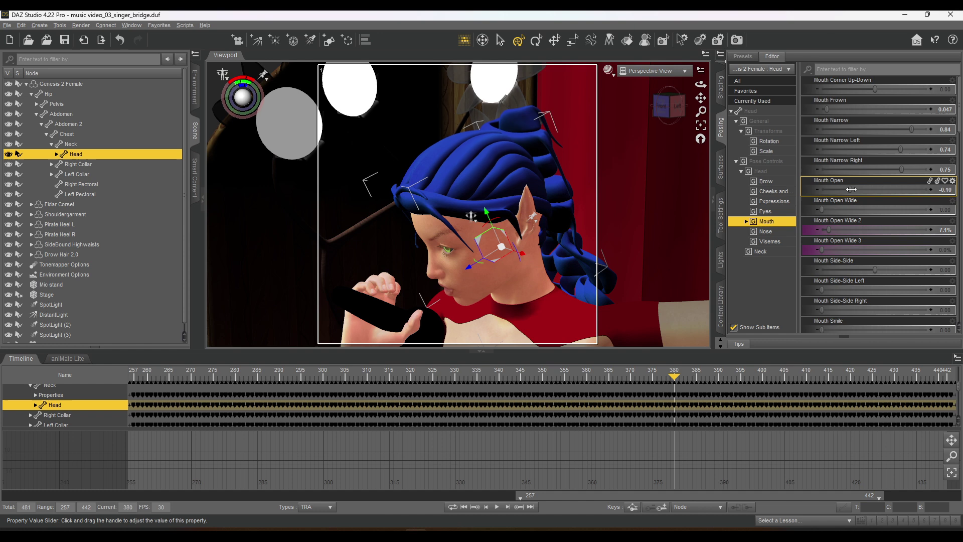
pyautogui.click(696, 376)
pyautogui.moveTo(557, 496); pyautogui.dragTo(633, 510)
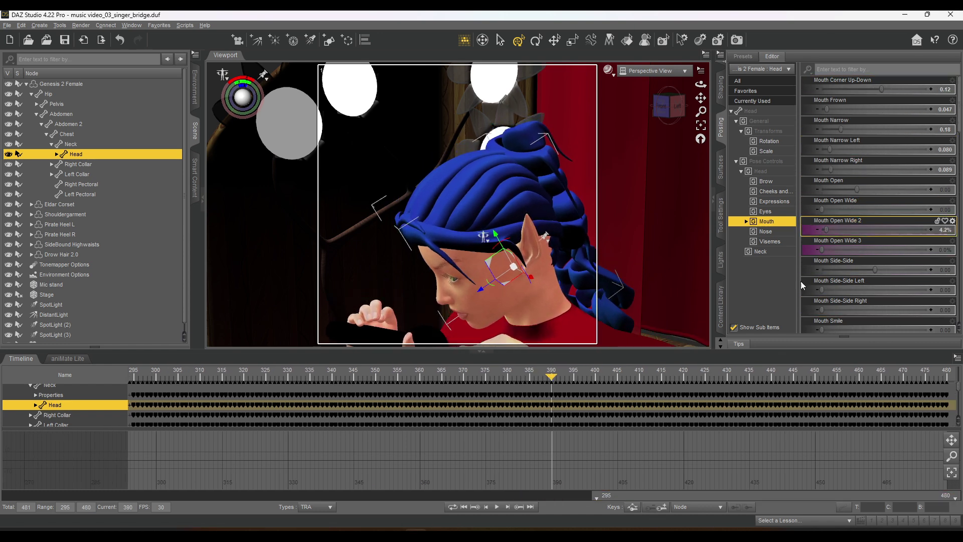
# - Set Mouth Smile Open to 0.45 at frame 395, Mouth Open to 0.98 at frame 400, and clear Mouth Frown at frame 405
pyautogui.scroll(-10, 803, 241)
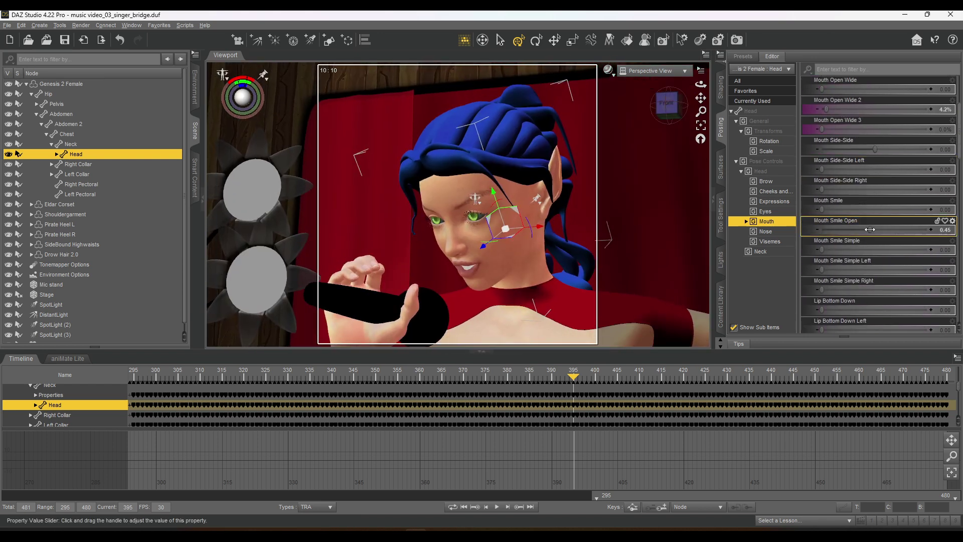
pyautogui.scroll(4, 826, 151)
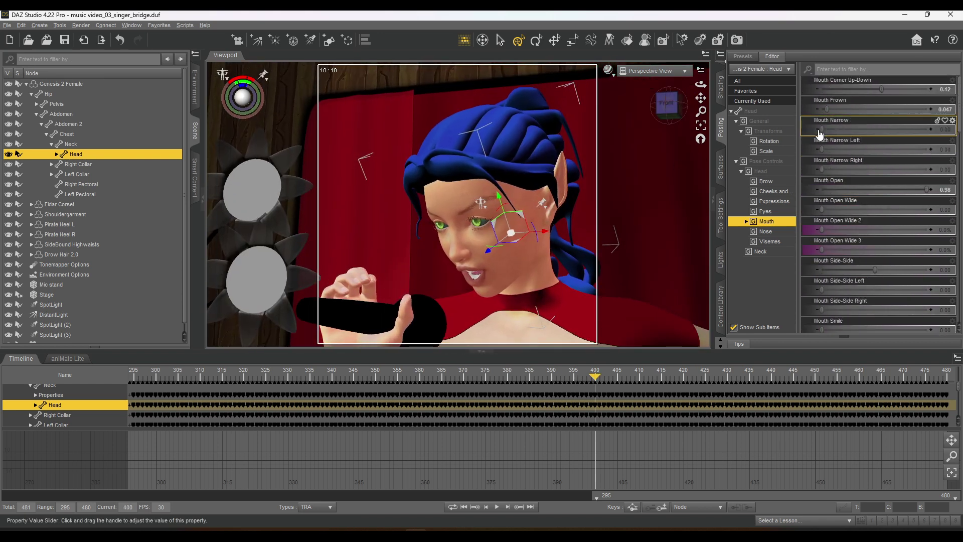
pyautogui.click(613, 377)
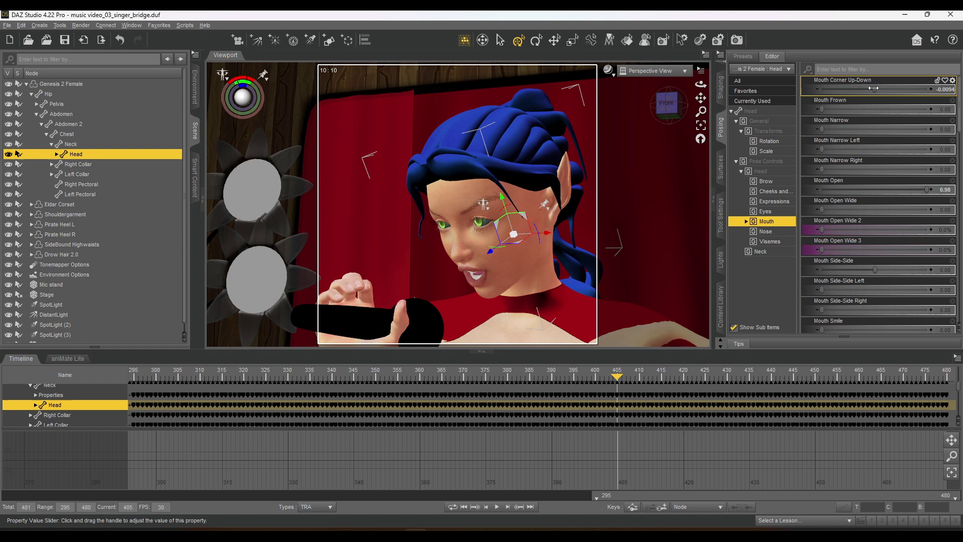
# - Raise Lips Pucker at frame 410, and set Mouth Frown to 0.50 and Mouth Narrow to 0.75 at frame 430
pyautogui.scroll(-4, 853, 211)
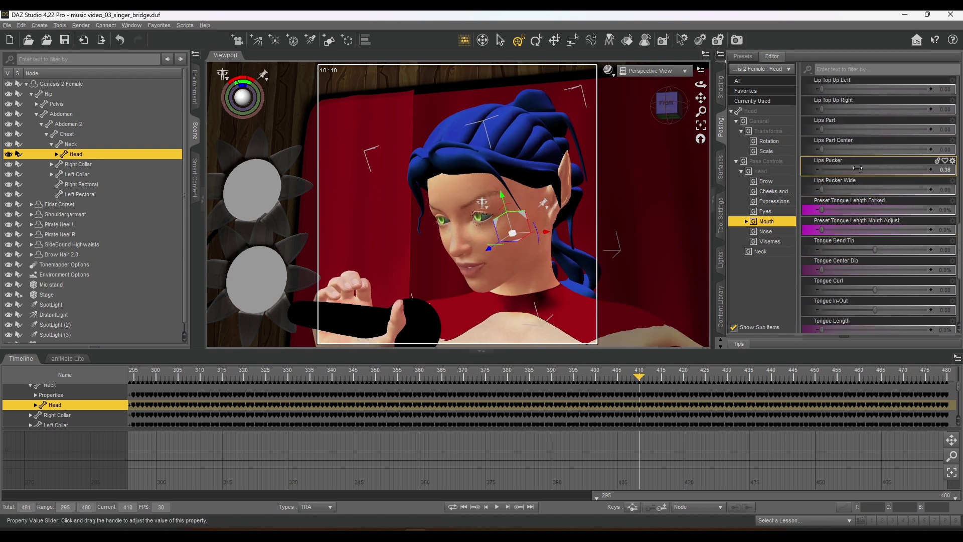
pyautogui.scroll(1, 879, 227)
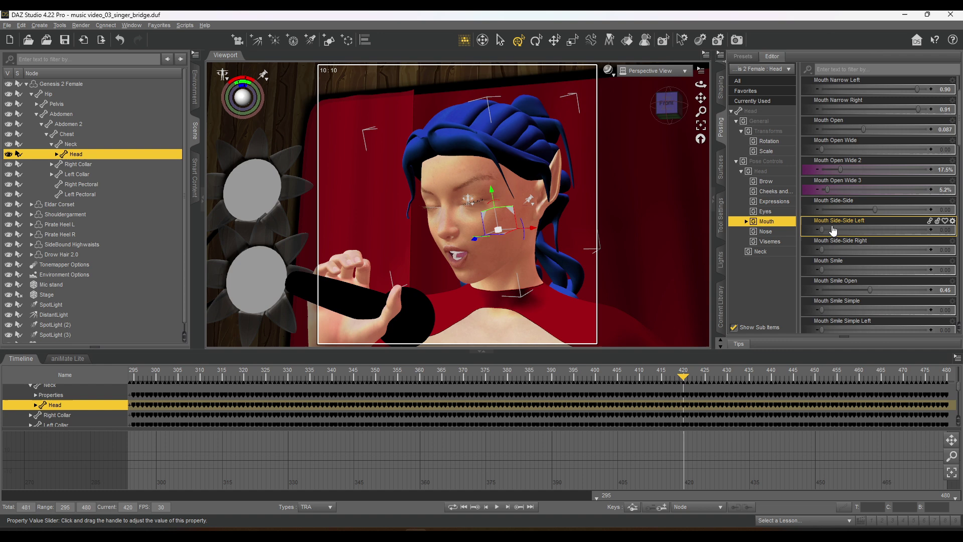
pyautogui.scroll(6, 859, 201)
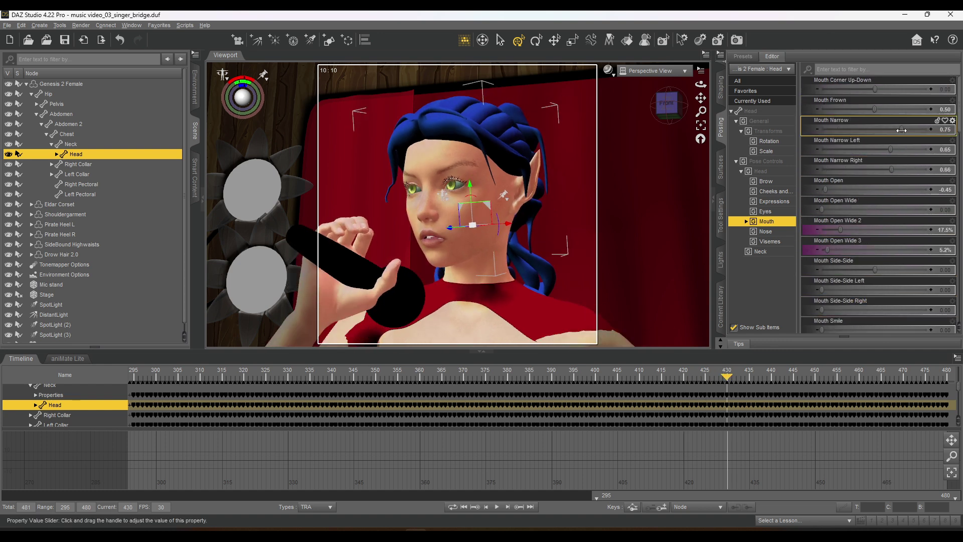
# - Set Tongue In-Out to -0.60 and Tongue Raise-Lower to 0.22 at frame 435
pyautogui.click(747, 221)
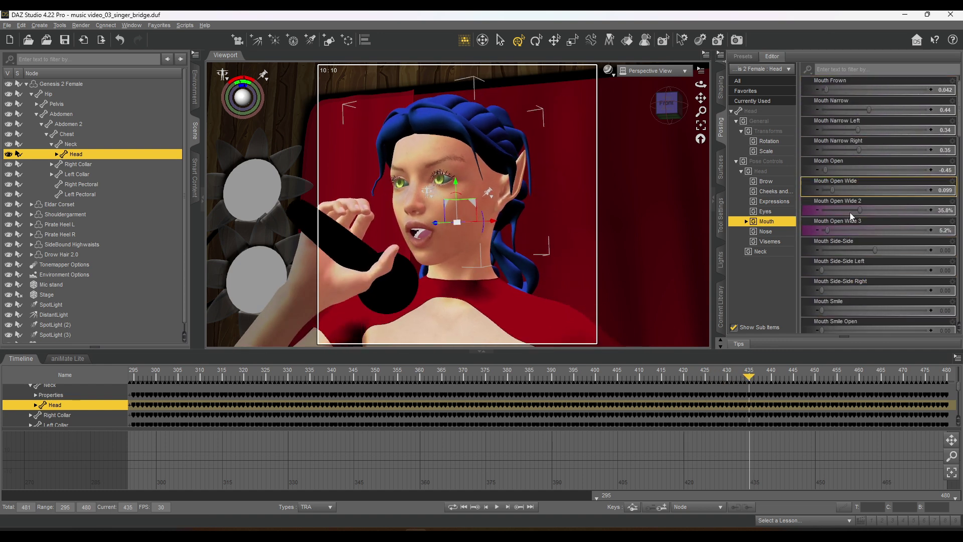
pyautogui.click(773, 241)
pyautogui.moveTo(875, 126); pyautogui.dragTo(843, 126)
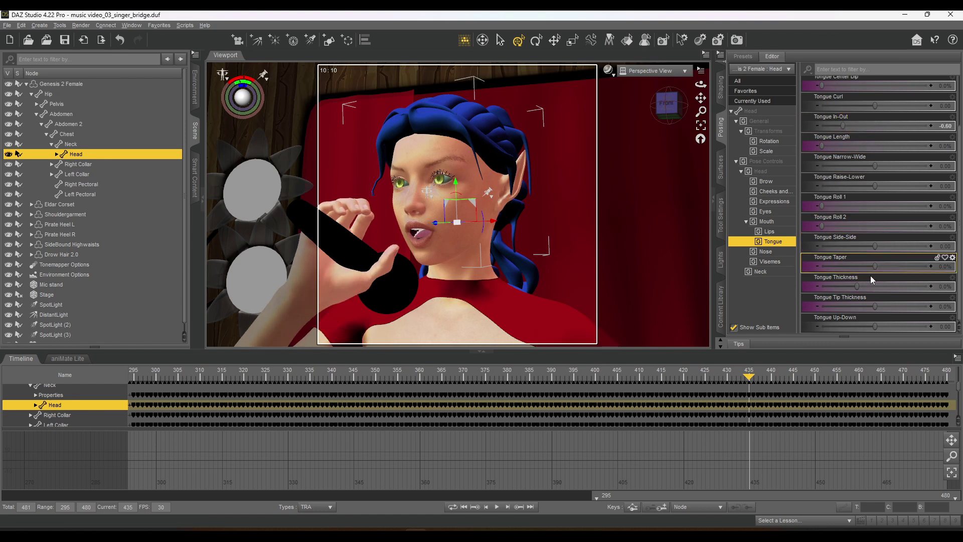
pyautogui.moveTo(756, 323); pyautogui.dragTo(875, 325)
pyautogui.moveTo(876, 186); pyautogui.dragTo(887, 195)
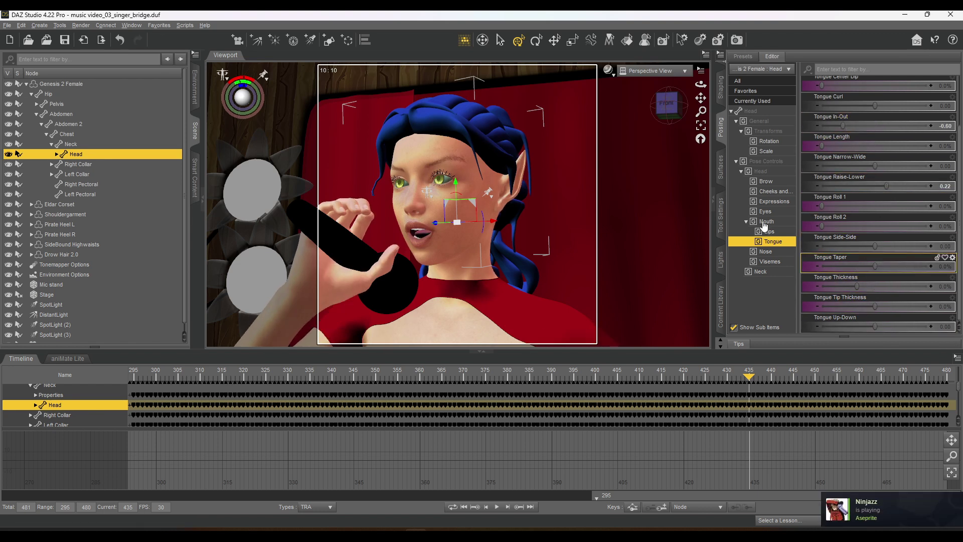
# - Set Lips Pucker to 1.00 at frame 440 and reduce Mouth Corner Up-Down, Mouth Narrow, and Mouth Open
pyautogui.click(766, 222)
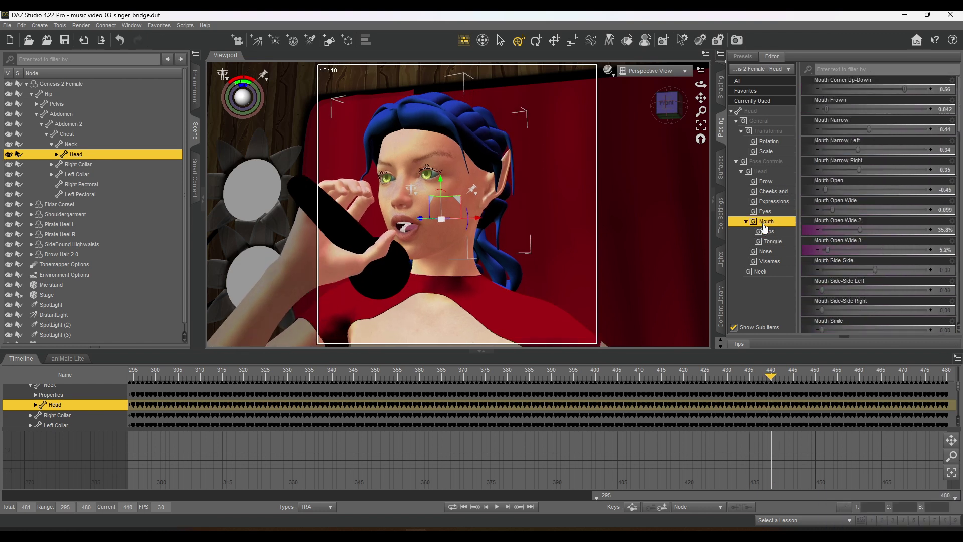
pyautogui.scroll(-10, 897, 146)
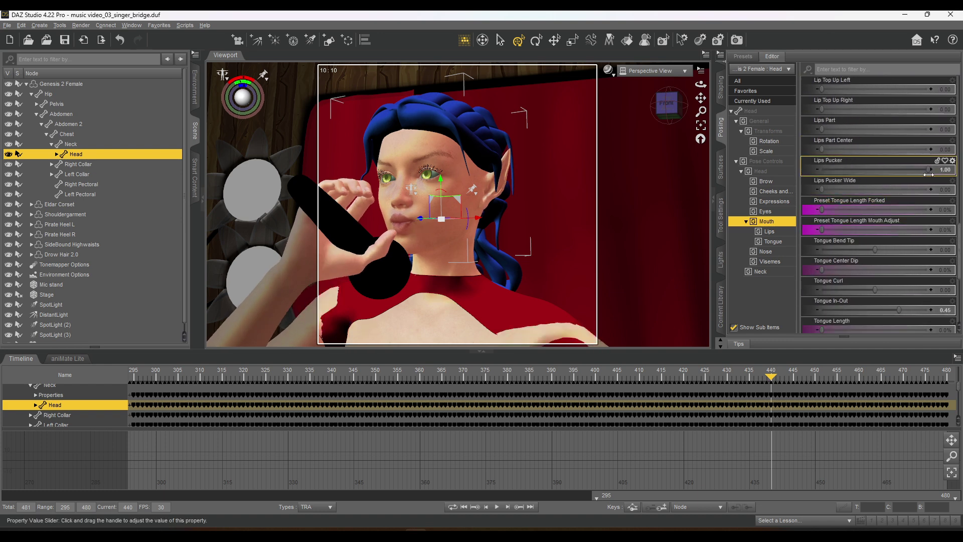
pyautogui.scroll(20, 897, 146)
pyautogui.moveTo(904, 89); pyautogui.dragTo(895, 89)
pyautogui.moveTo(869, 130); pyautogui.dragTo(842, 130)
pyautogui.moveTo(869, 189); pyautogui.dragTo(838, 189)
pyautogui.scroll(-10, 838, 194)
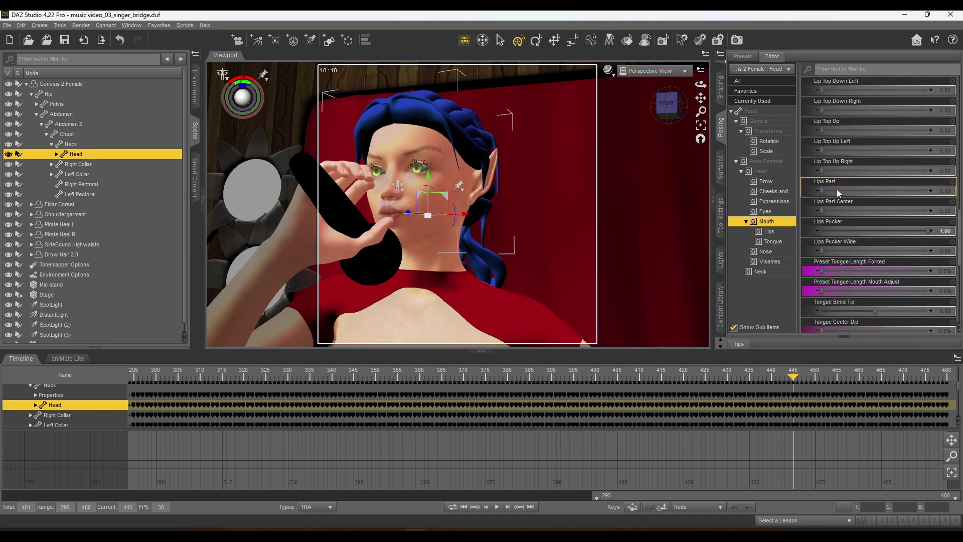
# - Adjust Mouth Open Wide at frame 445 and open the mouth further across frames 450 and 455
pyautogui.scroll(10, 862, 233)
pyautogui.click(793, 377)
pyautogui.moveTo(667, 105); pyautogui.dragTo(676, 108)
pyautogui.moveTo(832, 210); pyautogui.dragTo(838, 210)
pyautogui.click(814, 377)
pyautogui.moveTo(822, 229); pyautogui.dragTo(889, 190)
pyautogui.scroll(-3, 869, 264)
pyautogui.click(836, 377)
pyautogui.scroll(3, 856, 160)
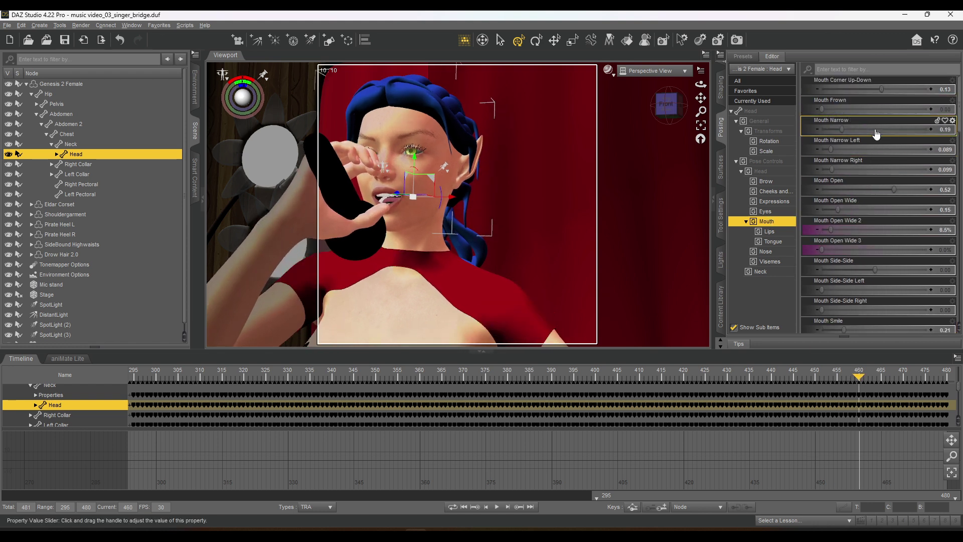
# - Set Mouth Open to 0.21 at frame 470 and Lips Pucker to 0.65 at frame 475
pyautogui.click(945, 190)
pyautogui.scroll(3, 848, 226)
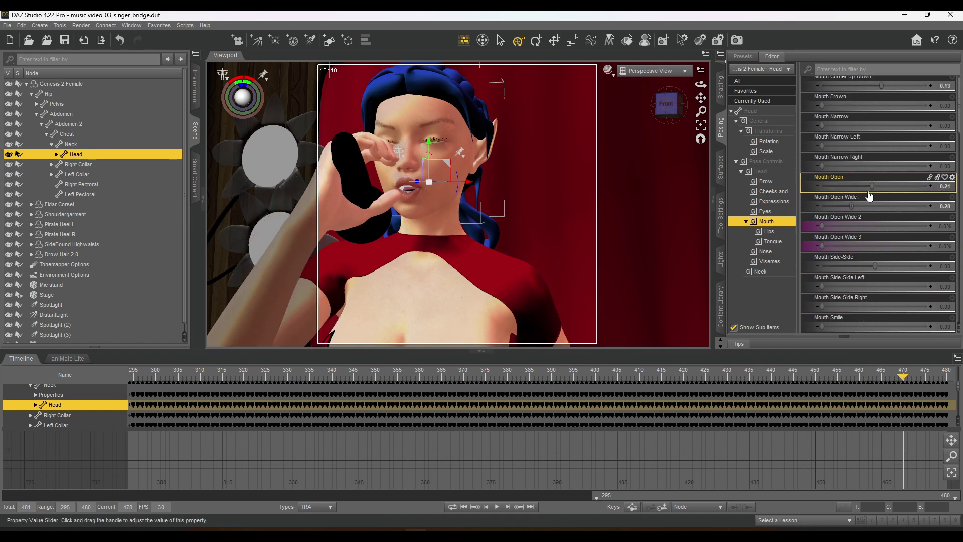
pyautogui.scroll(-15, 854, 243)
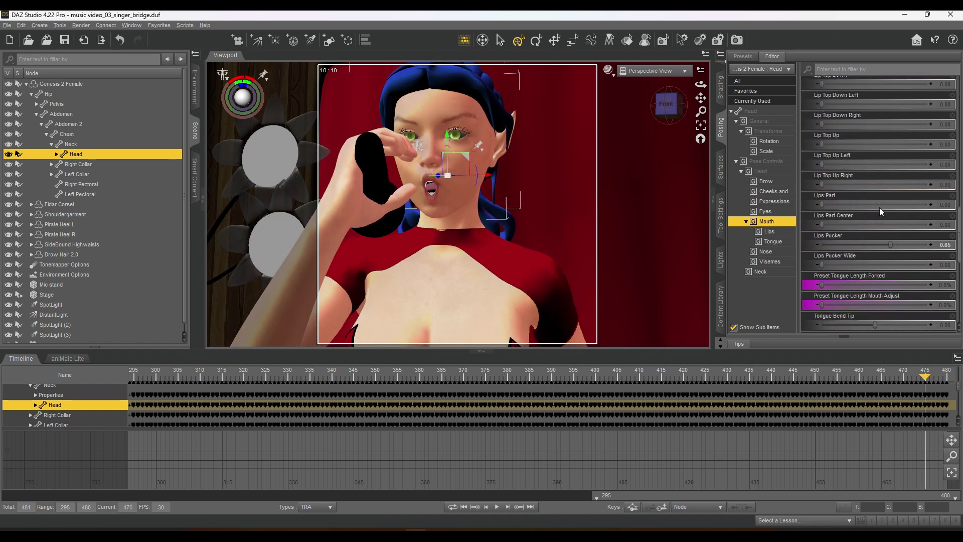
# - Set Mouth Corner Up-Down to 1.00 and Mouth Narrow to 0.49 at frame 480
pyautogui.scroll(15, 854, 243)
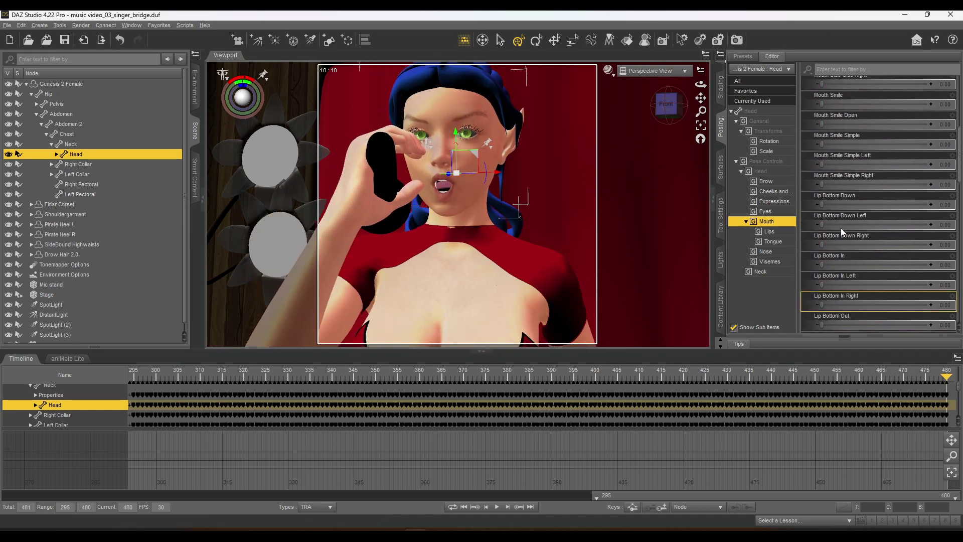
pyautogui.scroll(1, 857, 185)
pyautogui.moveTo(914, 129); pyautogui.dragTo(874, 131)
pyautogui.moveTo(913, 89); pyautogui.dragTo(929, 90)
# - Switch the viewport to the Camera view, extend the timeline range to frames 0–480, and return to frame 0
pyautogui.scroll(-8, 630, 170)
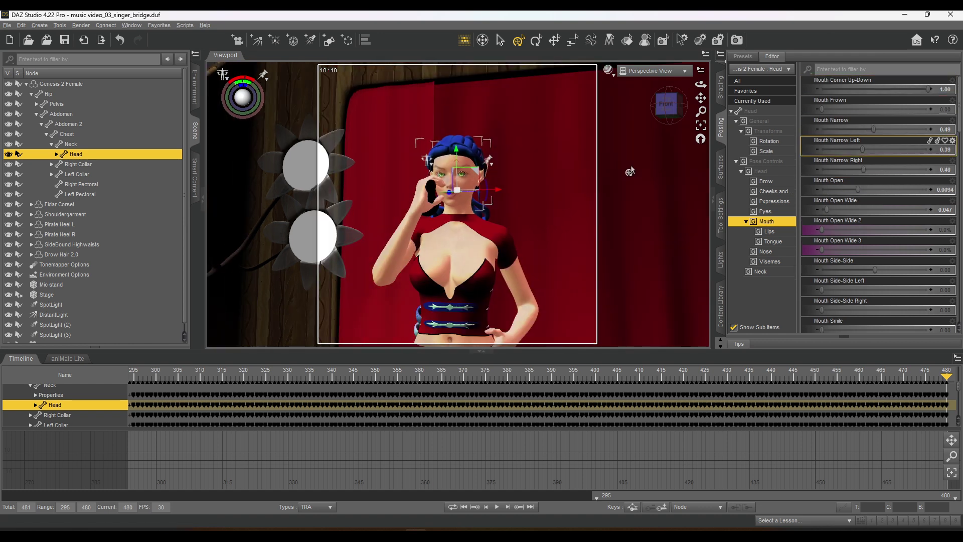
pyautogui.click(654, 70)
pyautogui.click(651, 164)
pyautogui.moveTo(946, 377); pyautogui.dragTo(133, 377)
pyautogui.moveTo(596, 498); pyautogui.dragTo(7, 497)
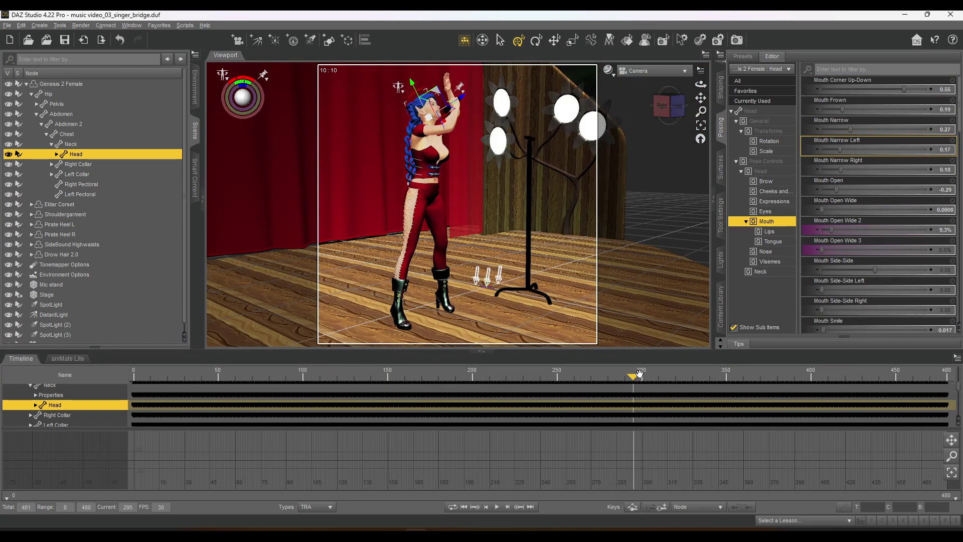
pyautogui.moveTo(634, 377); pyautogui.dragTo(133, 377)
# - Select the Camera and delete its old keyframes after frame 0
pyautogui.scroll(10, 34, 408)
pyautogui.click(6, 390)
pyautogui.scroll(-3, 34, 407)
pyautogui.scroll(-3, 35, 410)
pyautogui.click(252, 423)
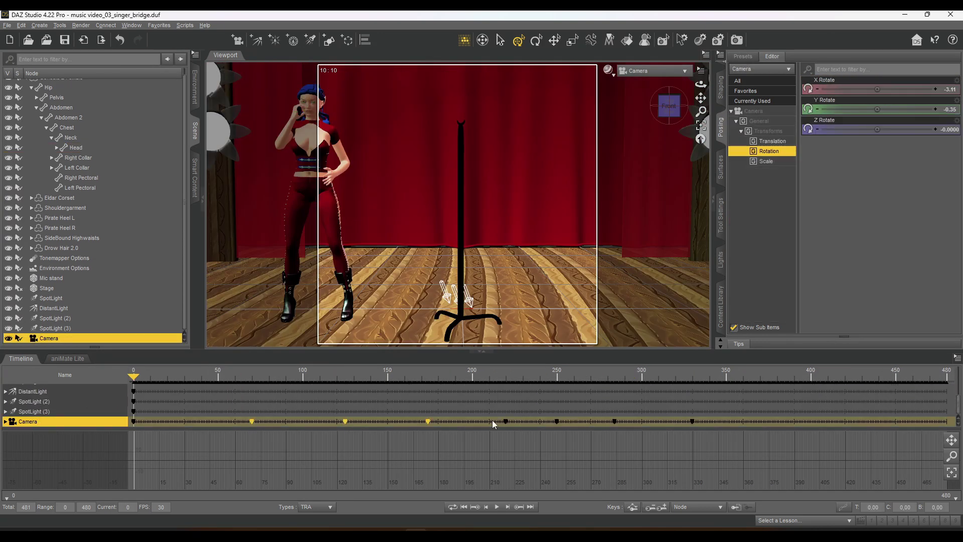
# - Reframe the camera on the singer with keyframes at frame 0, about frame 177, and about frame 353
pyautogui.moveTo(703, 99); pyautogui.dragTo(783, 100)
pyautogui.moveTo(669, 105); pyautogui.dragTo(675, 112)
pyautogui.moveTo(133, 378); pyautogui.dragTo(432, 392)
pyautogui.moveTo(669, 106); pyautogui.dragTo(664, 118)
pyautogui.moveTo(701, 98); pyautogui.dragTo(723, 98)
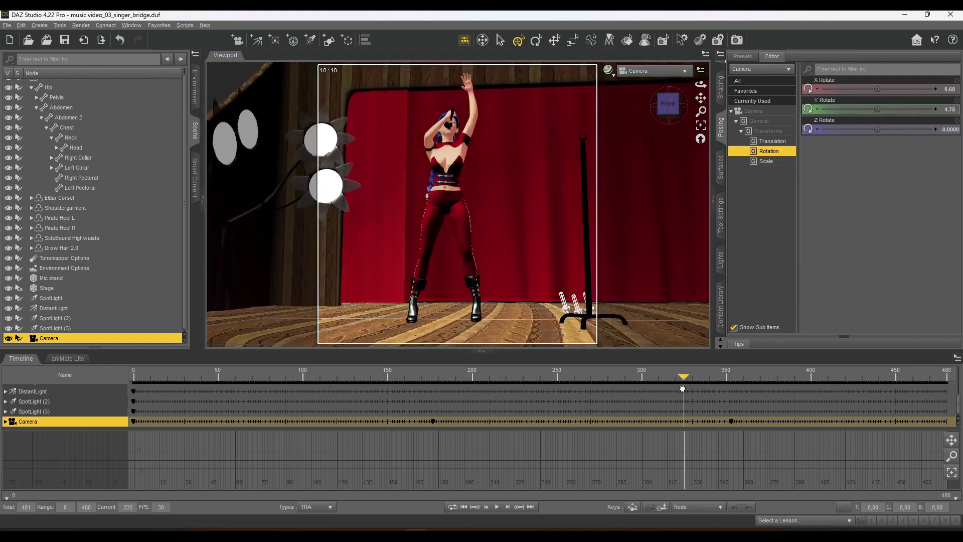
# - Reposition the camera with keyframes at about frame 434 and frame 480, and play back the animation
pyautogui.moveTo(704, 107); pyautogui.dragTo(705, 103)
pyautogui.moveTo(701, 98); pyautogui.dragTo(696, 86)
pyautogui.moveTo(946, 377); pyautogui.dragTo(868, 391)
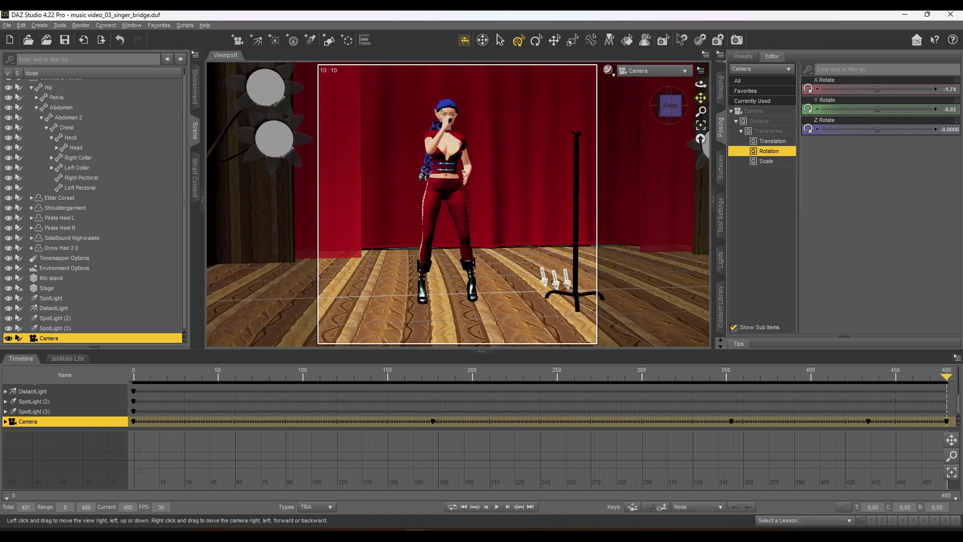
pyautogui.click(497, 507)
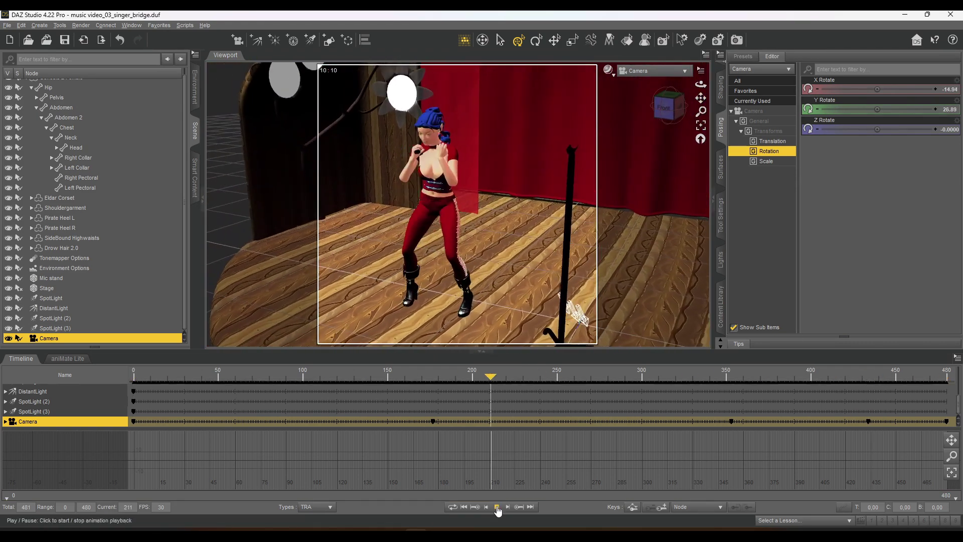